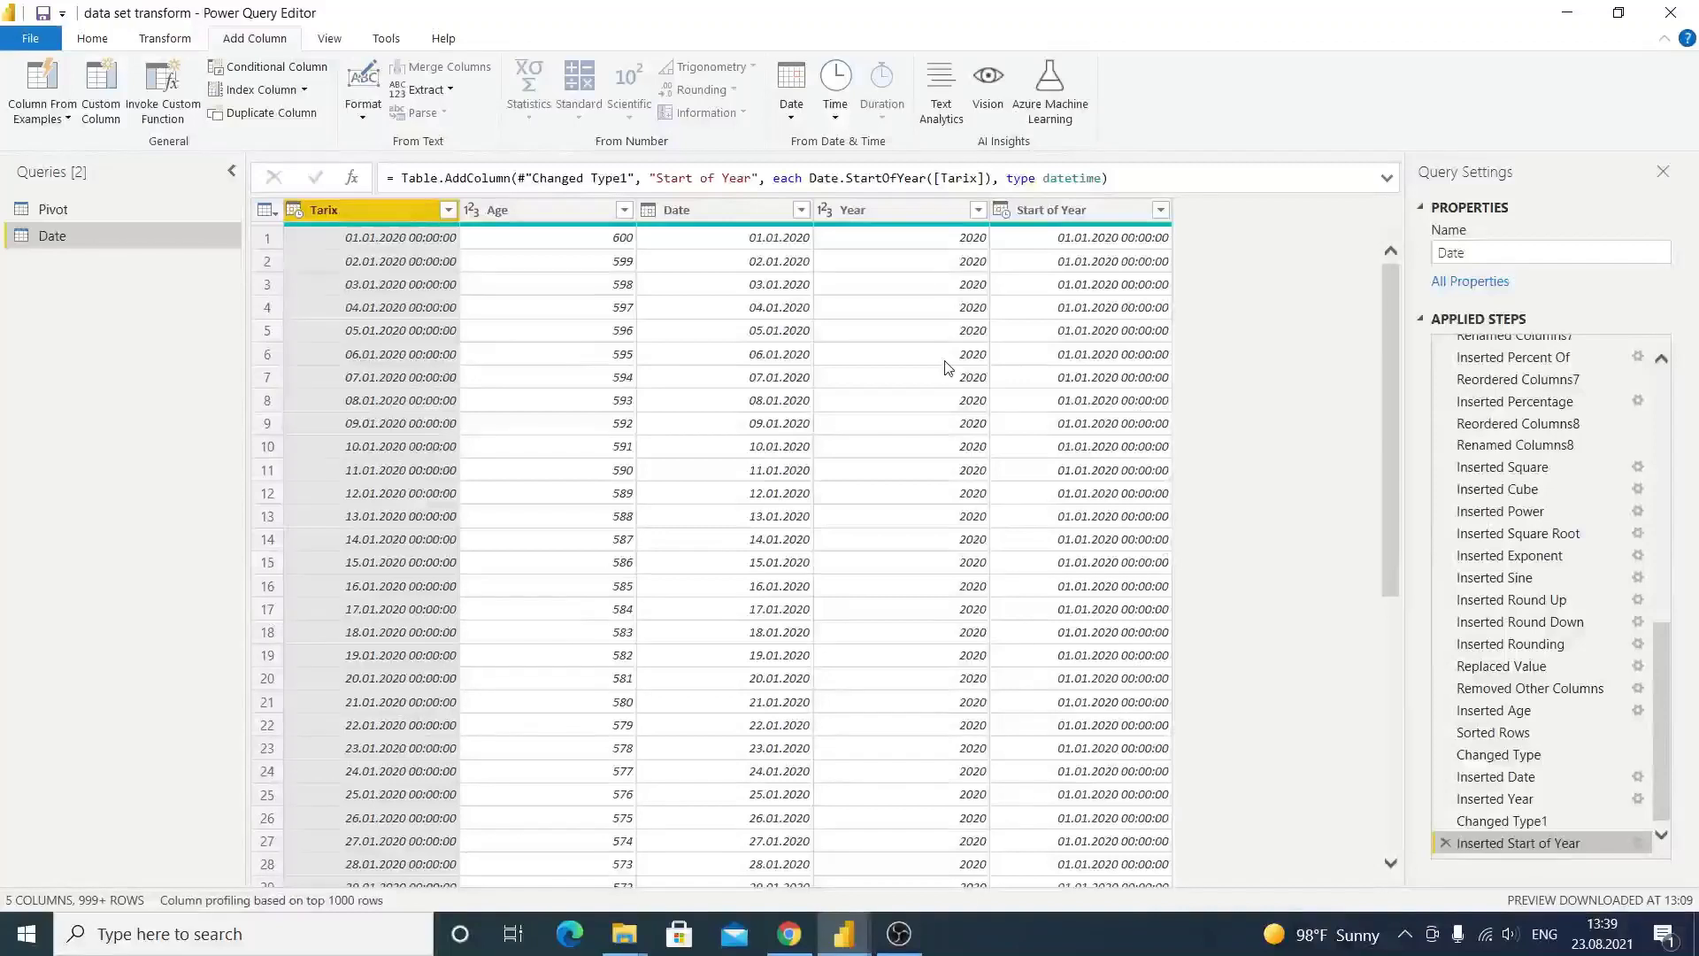
# Look through the Date column options without adding anything, then select the Tarix column.
pyautogui.click(788, 111)
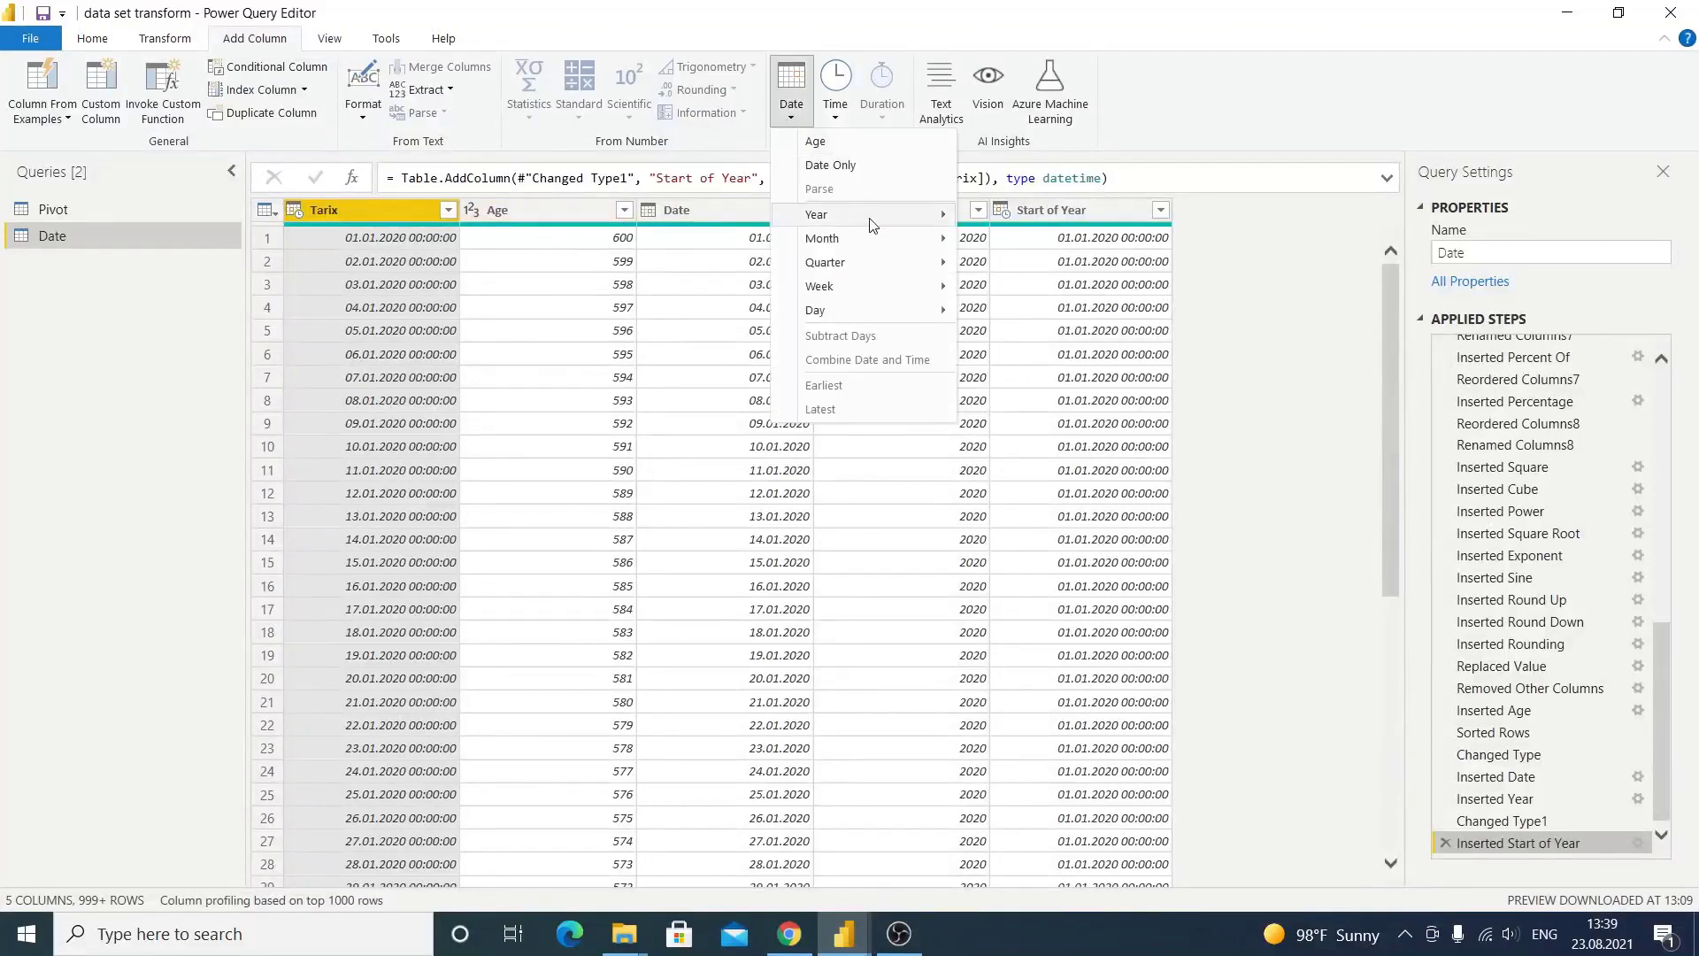
pyautogui.moveTo(816, 215)
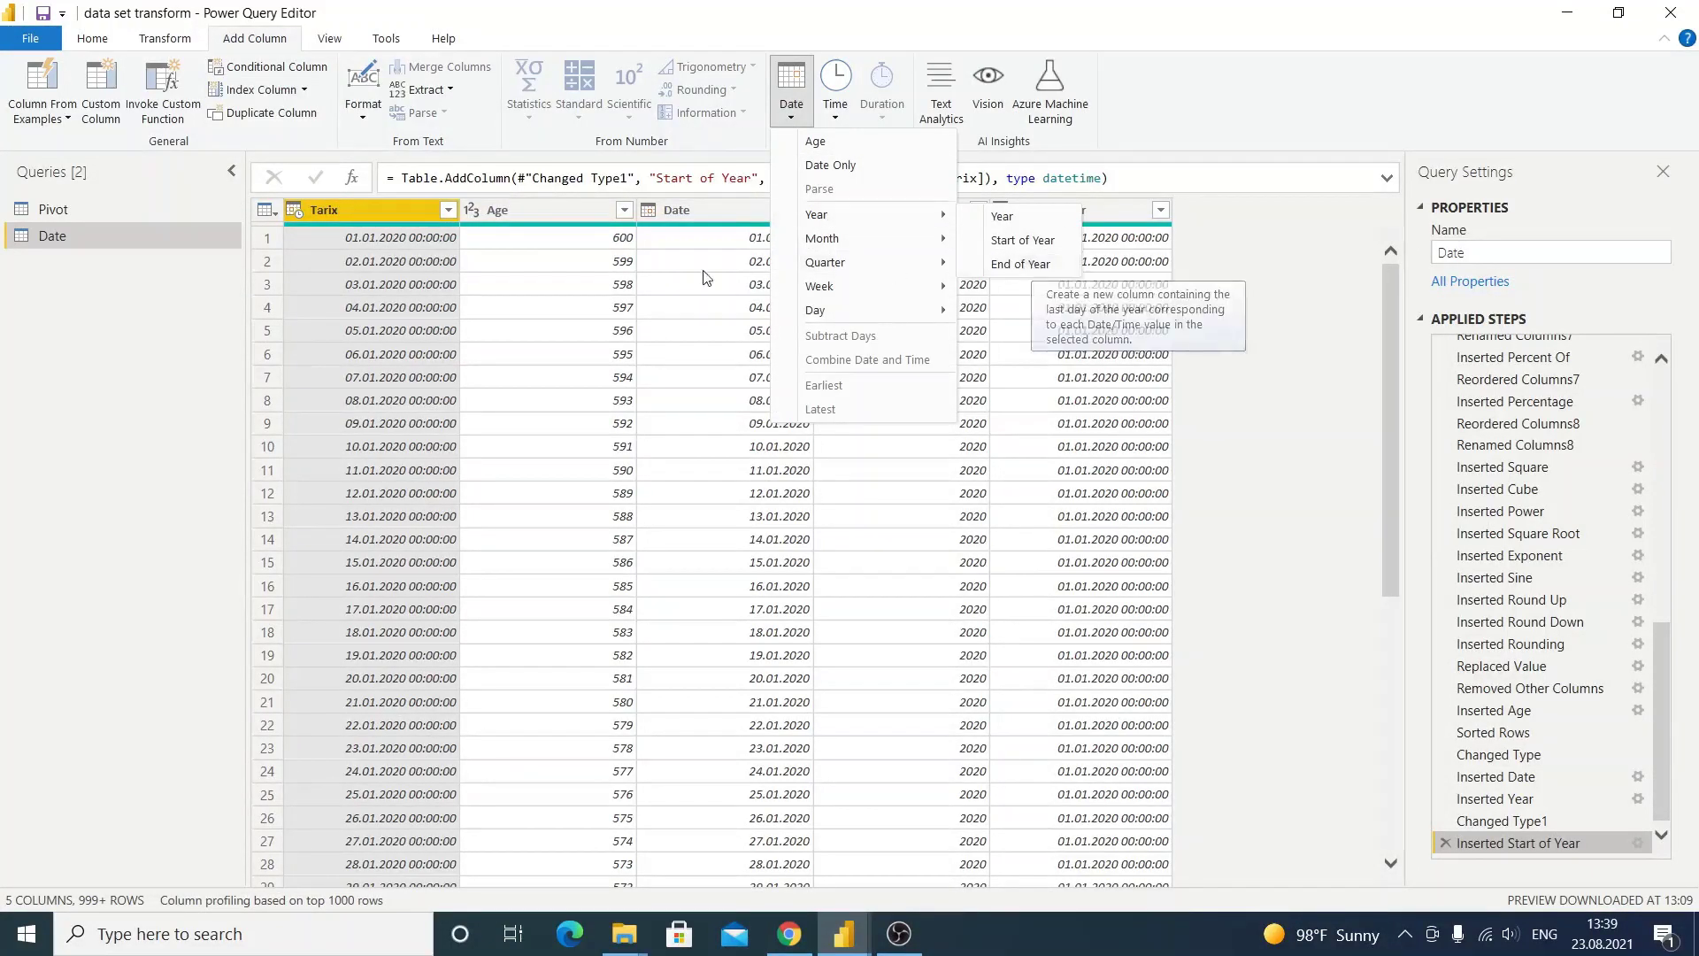
pyautogui.click(356, 274)
pyautogui.click(382, 259)
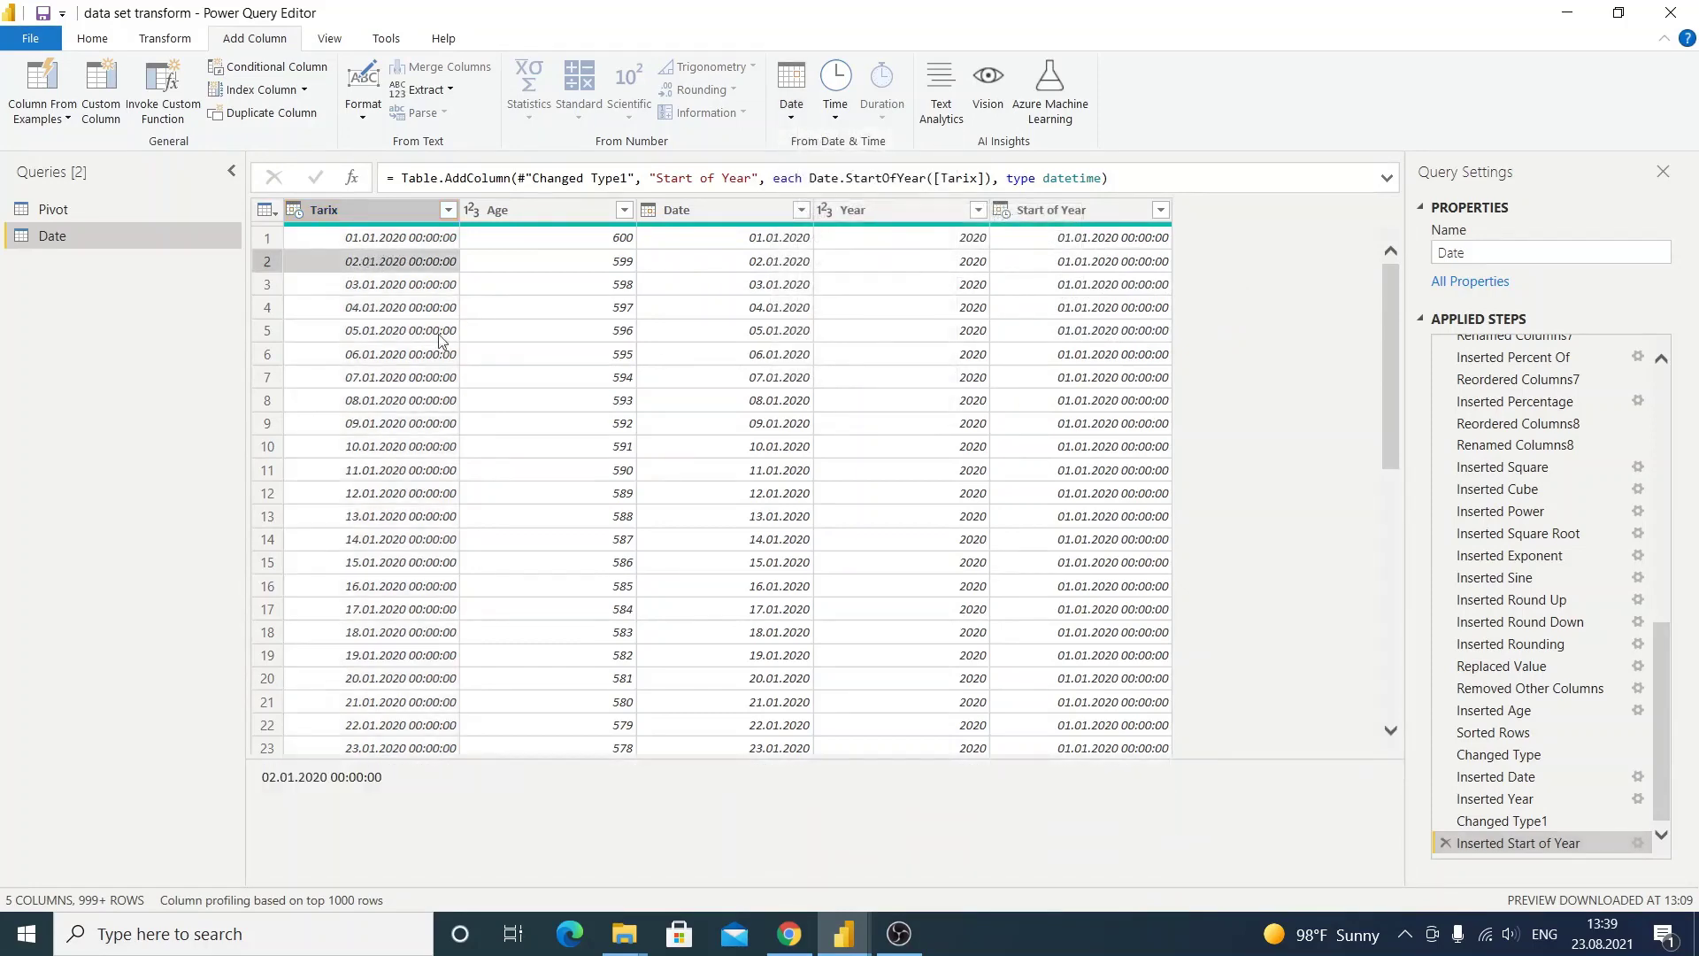
pyautogui.click(329, 215)
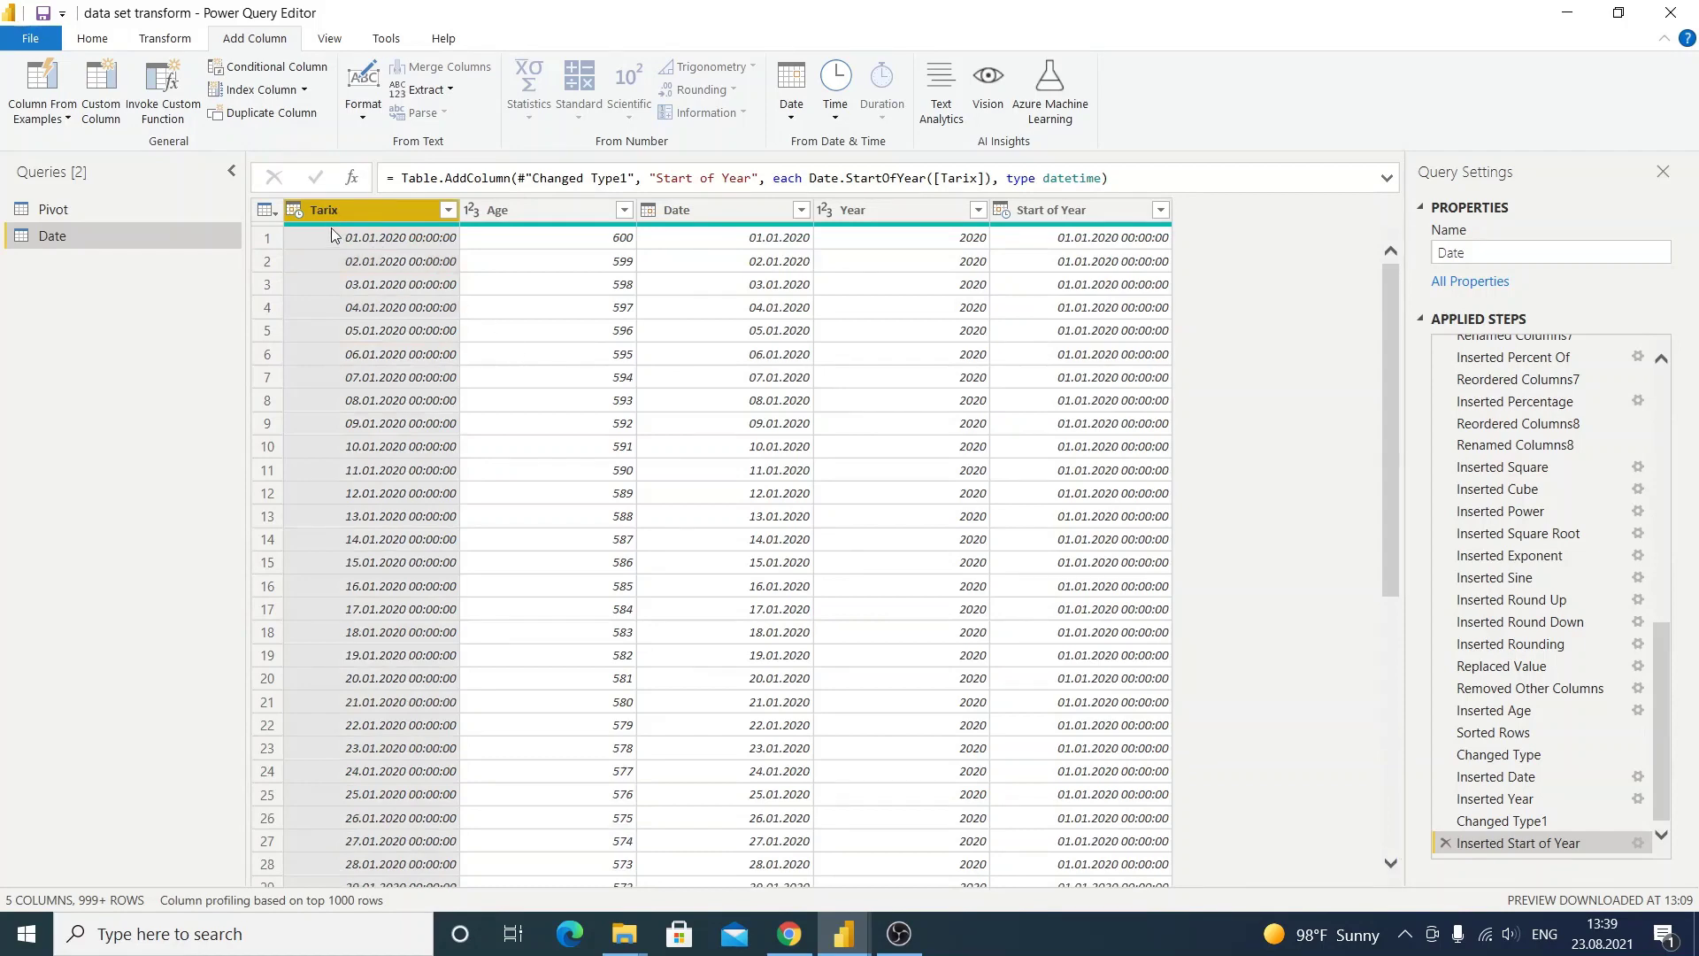
# Change Tarix to the Date type, replacing the current Date/Time conversion.
pyautogui.click(293, 209)
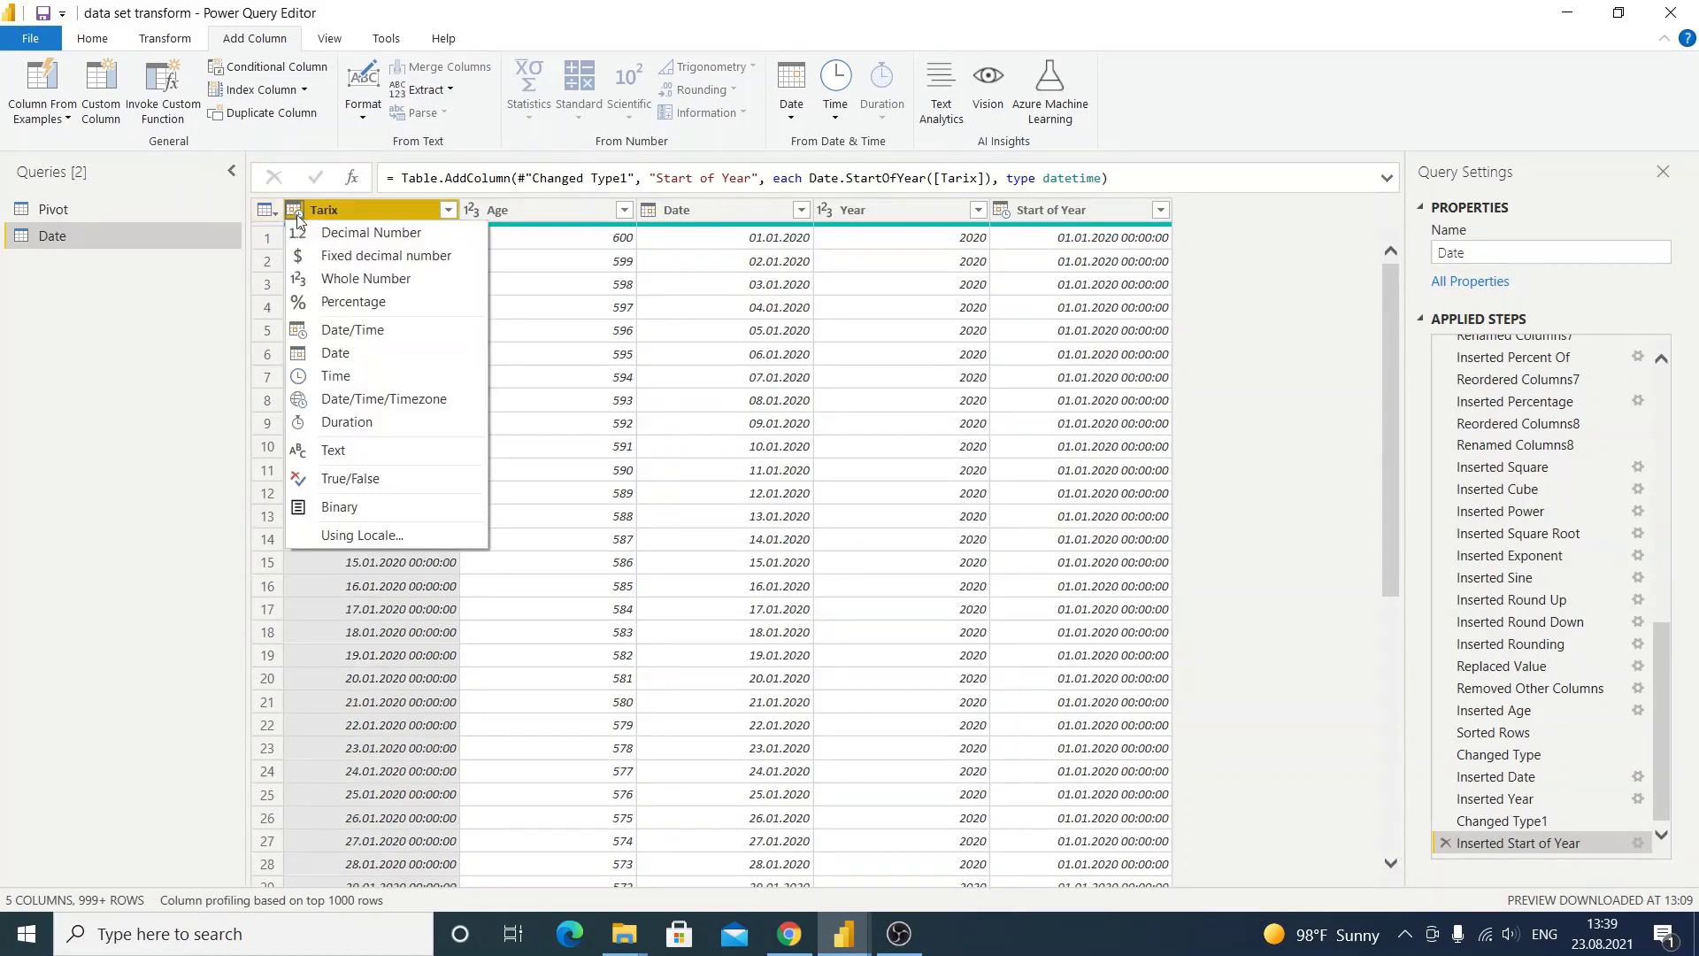
pyautogui.click(384, 332)
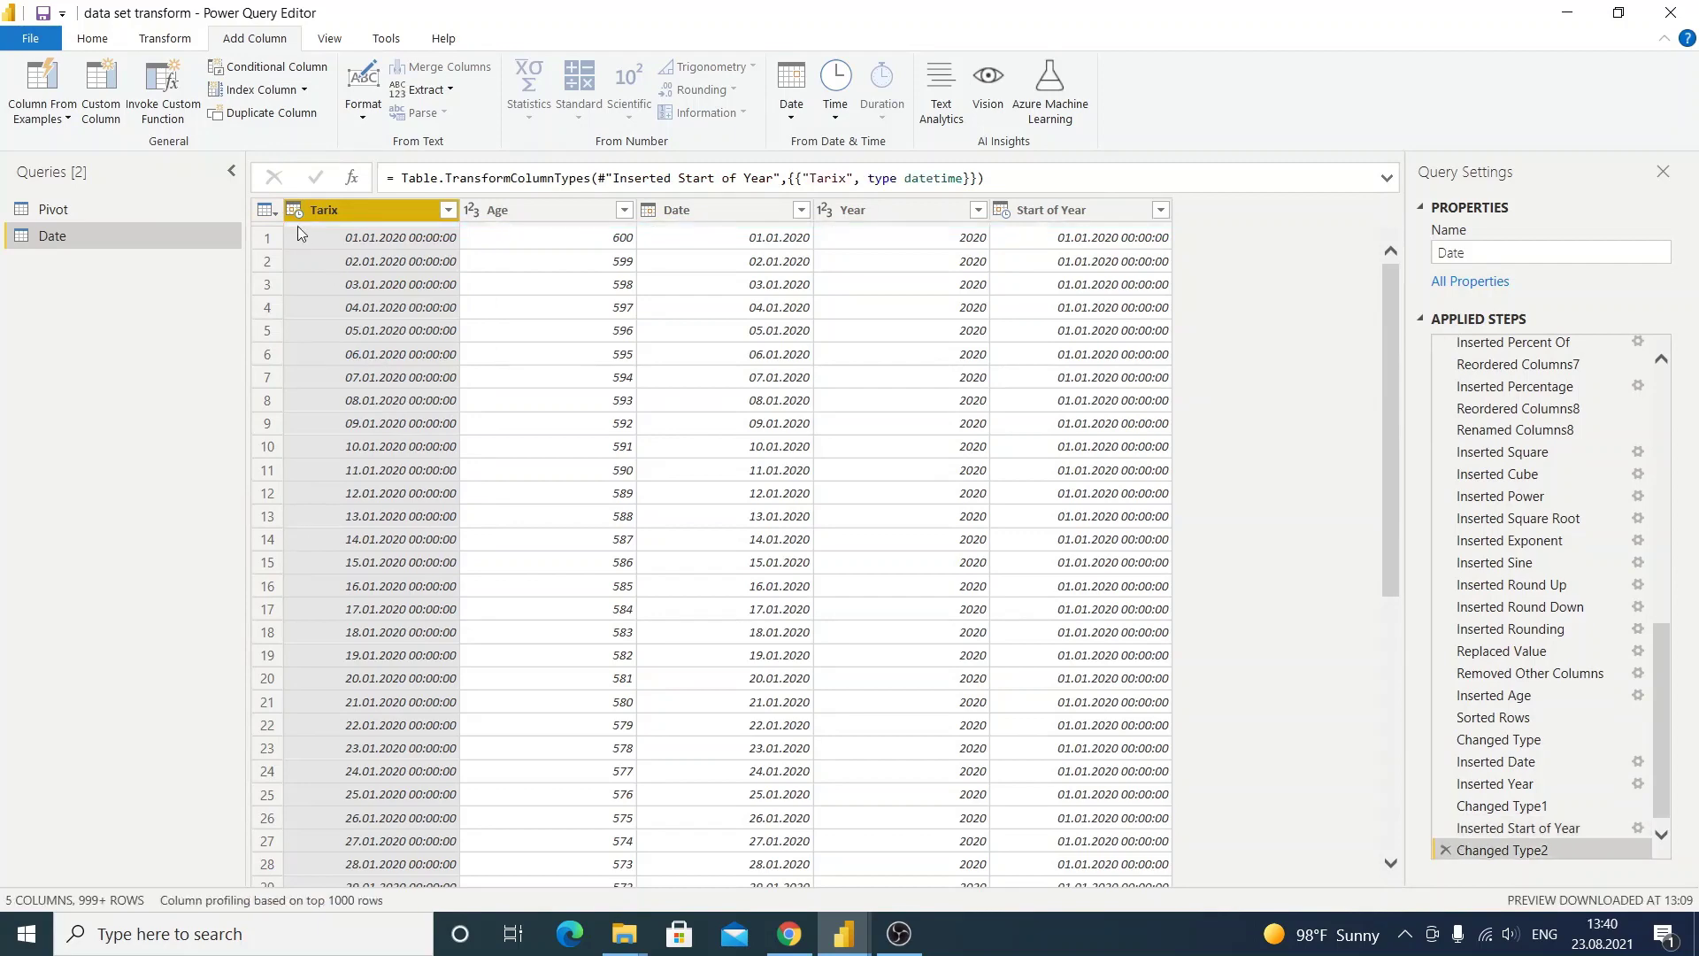
pyautogui.click(294, 216)
pyautogui.click(385, 366)
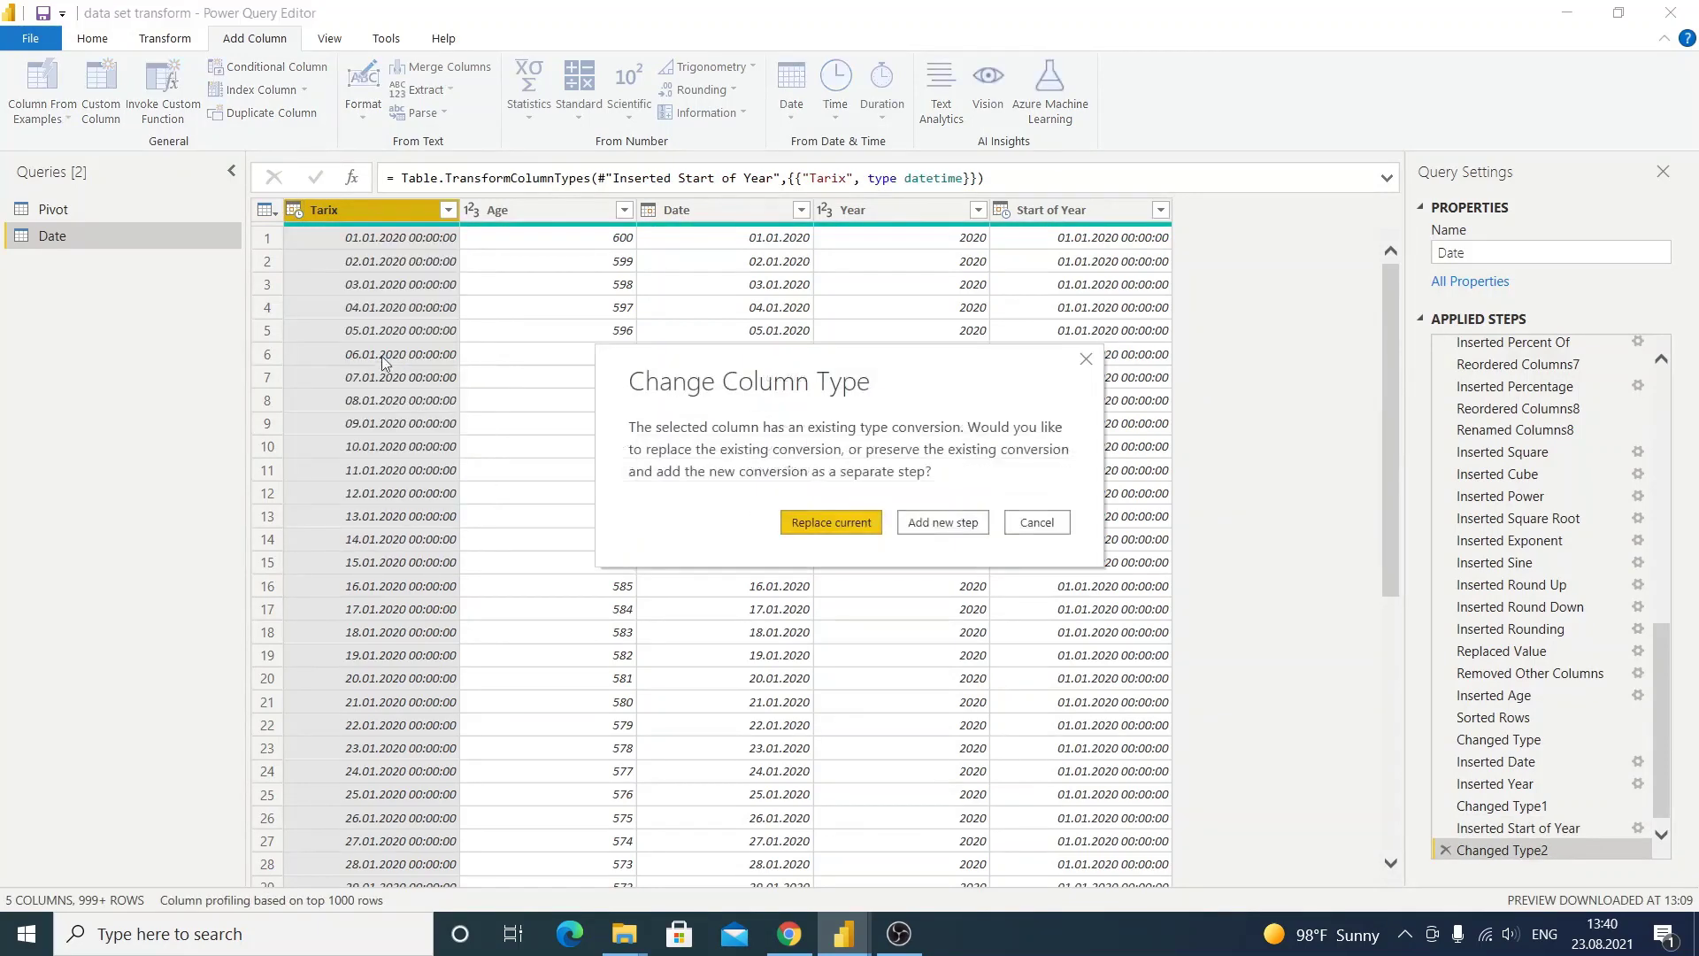
pyautogui.click(859, 521)
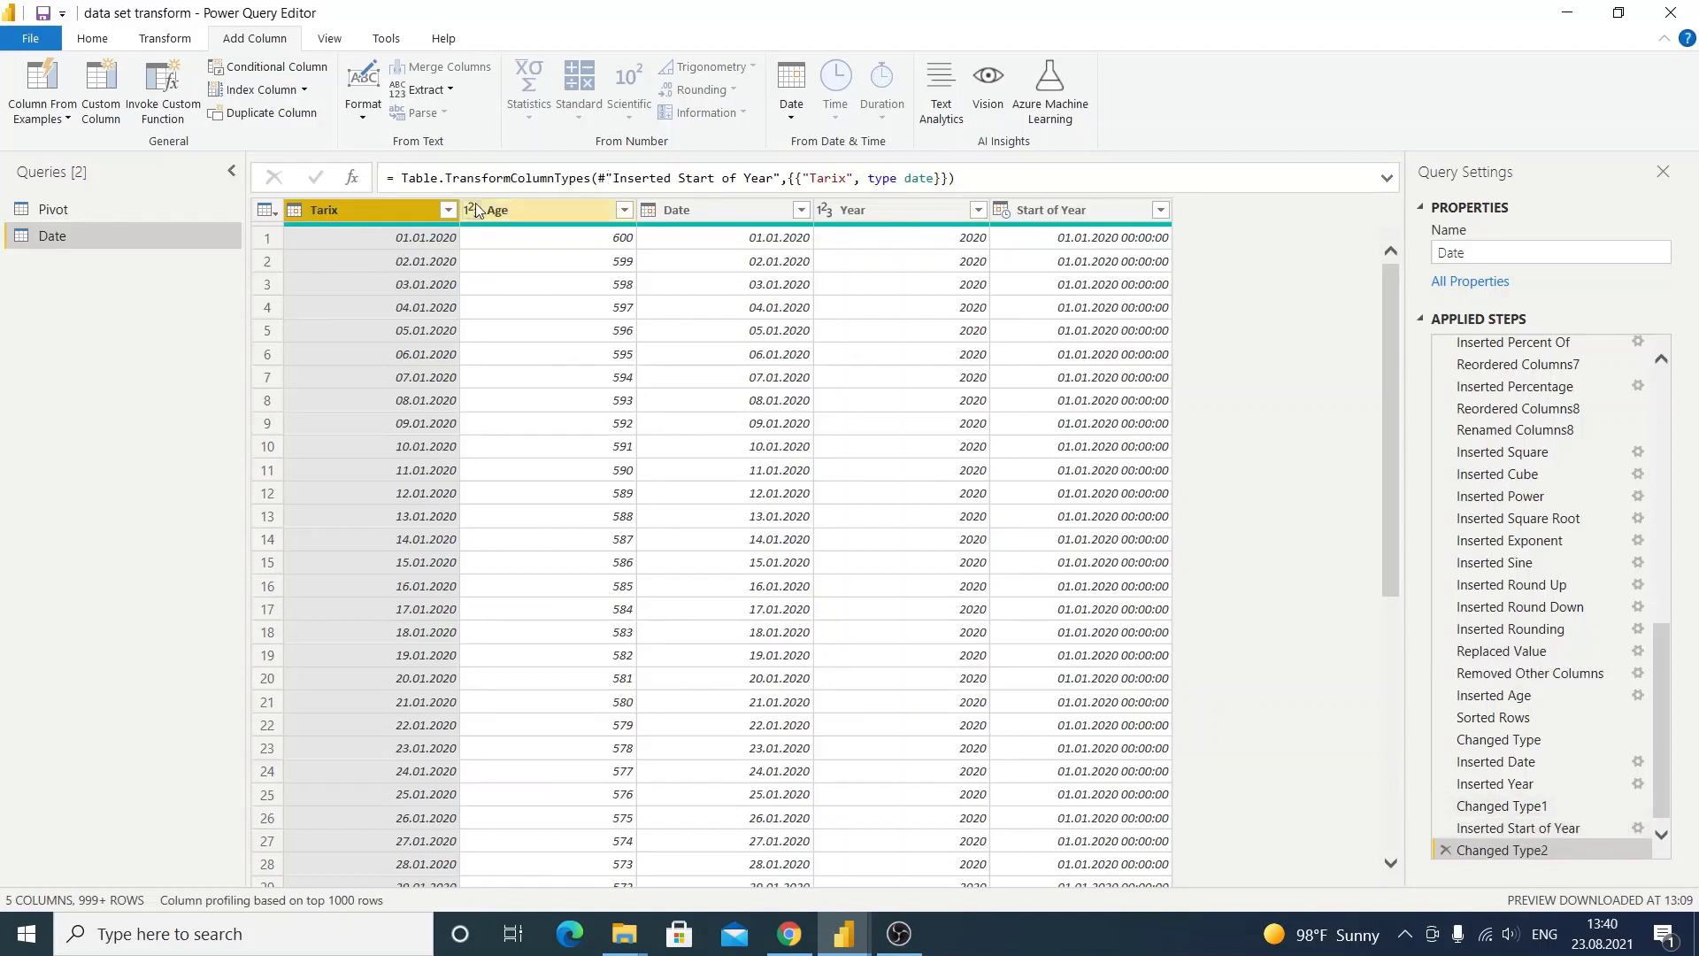
# Add an End of Year column from Tarix and check its filter list shows 31.12.2020.
pyautogui.click(800, 87)
pyautogui.moveTo(816, 215)
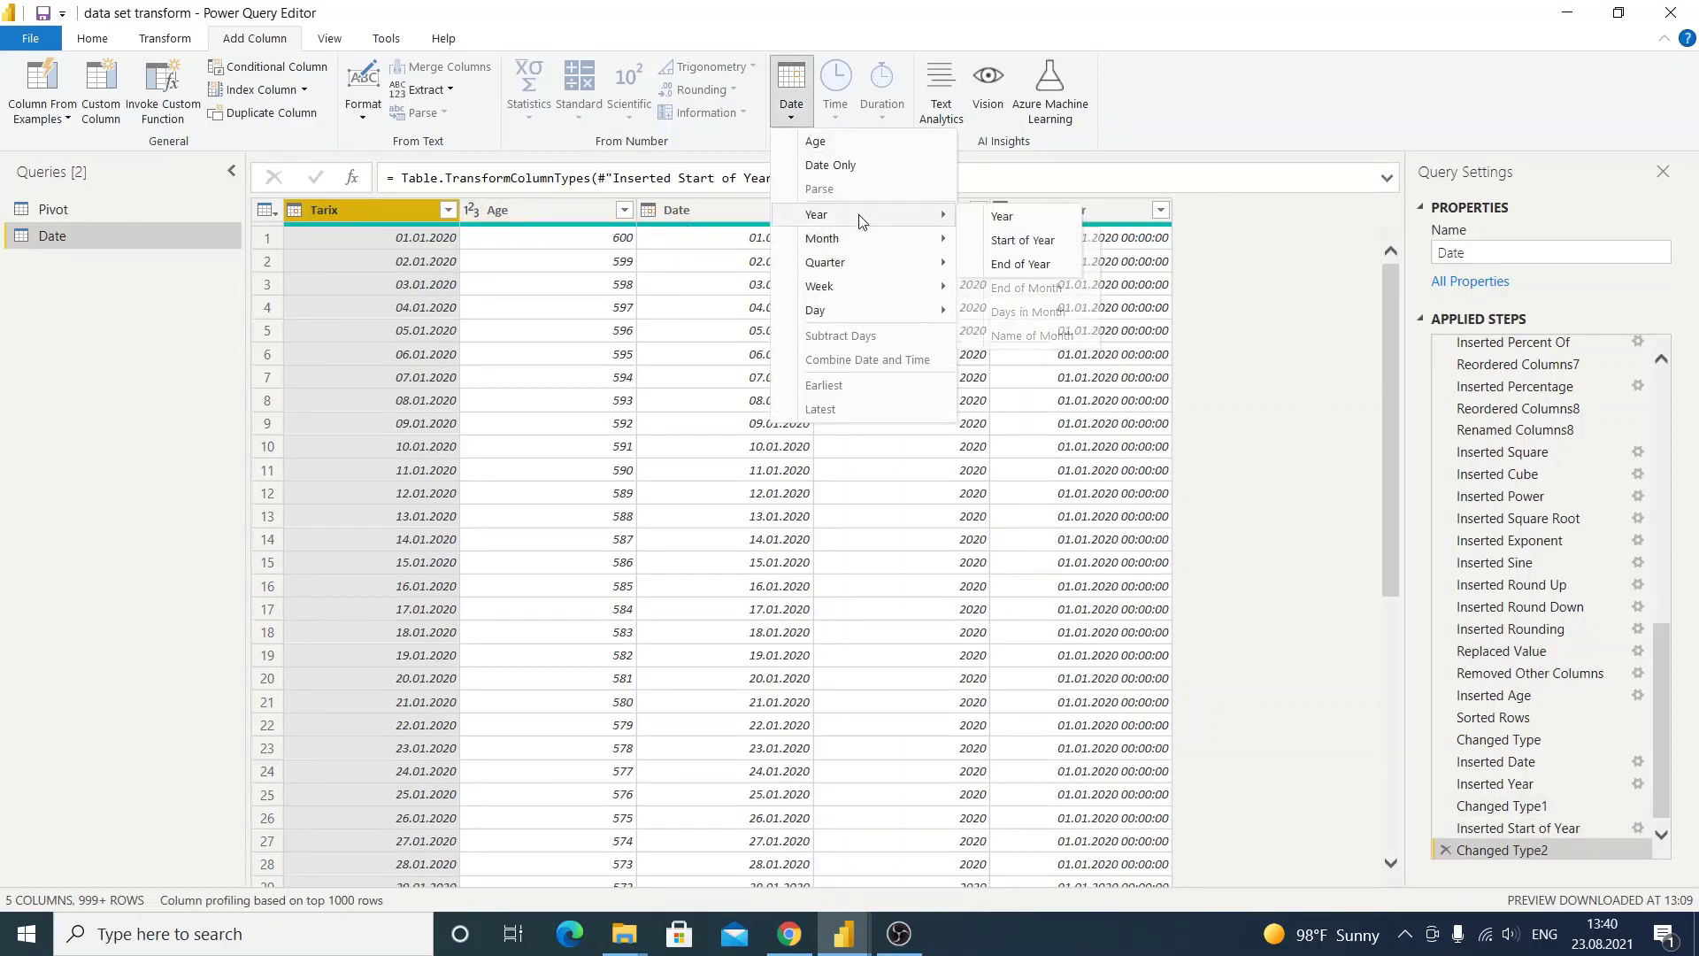
pyautogui.click(1029, 263)
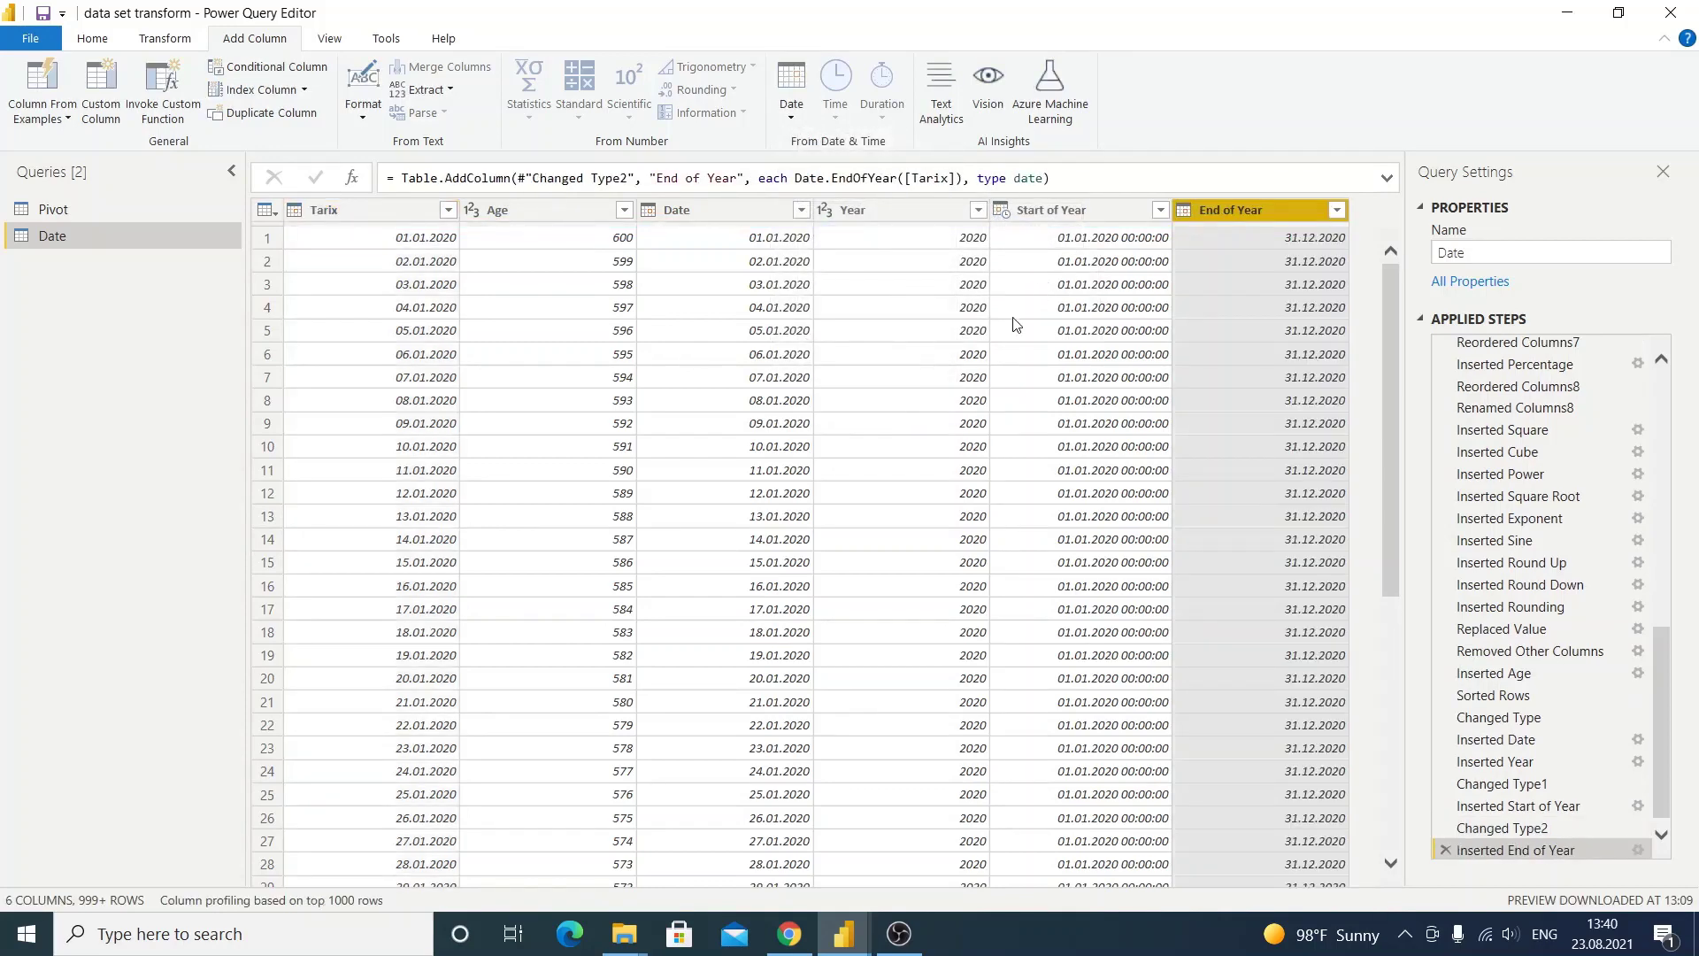
pyautogui.click(390, 270)
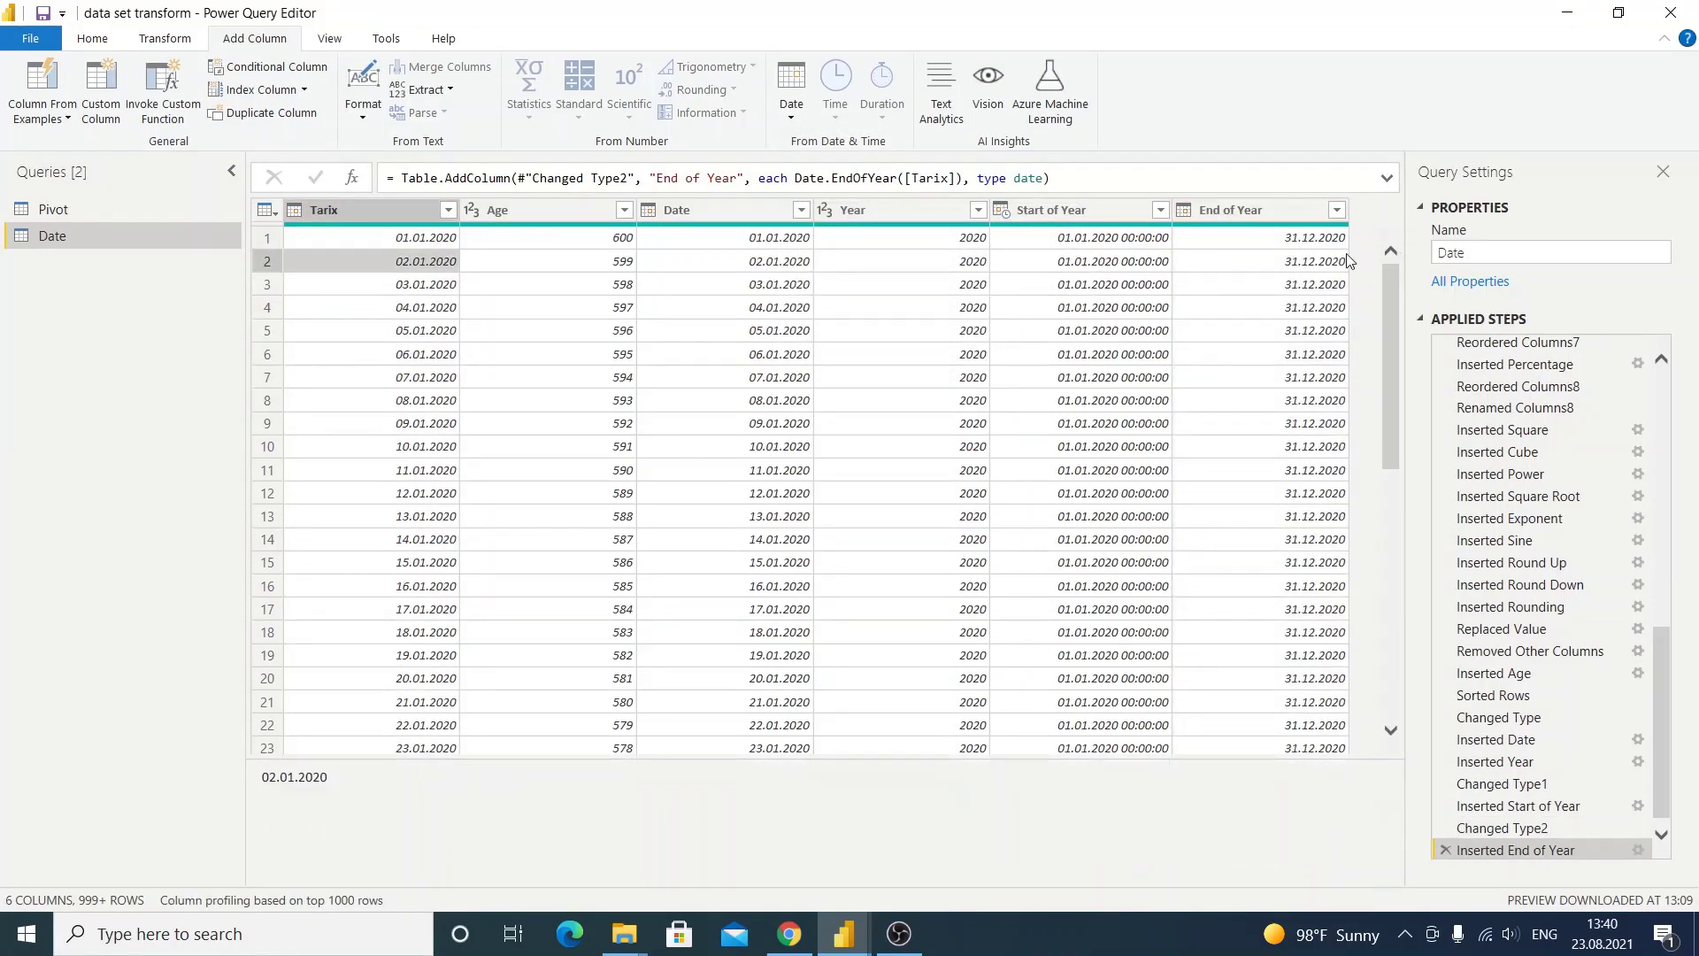
pyautogui.click(1336, 210)
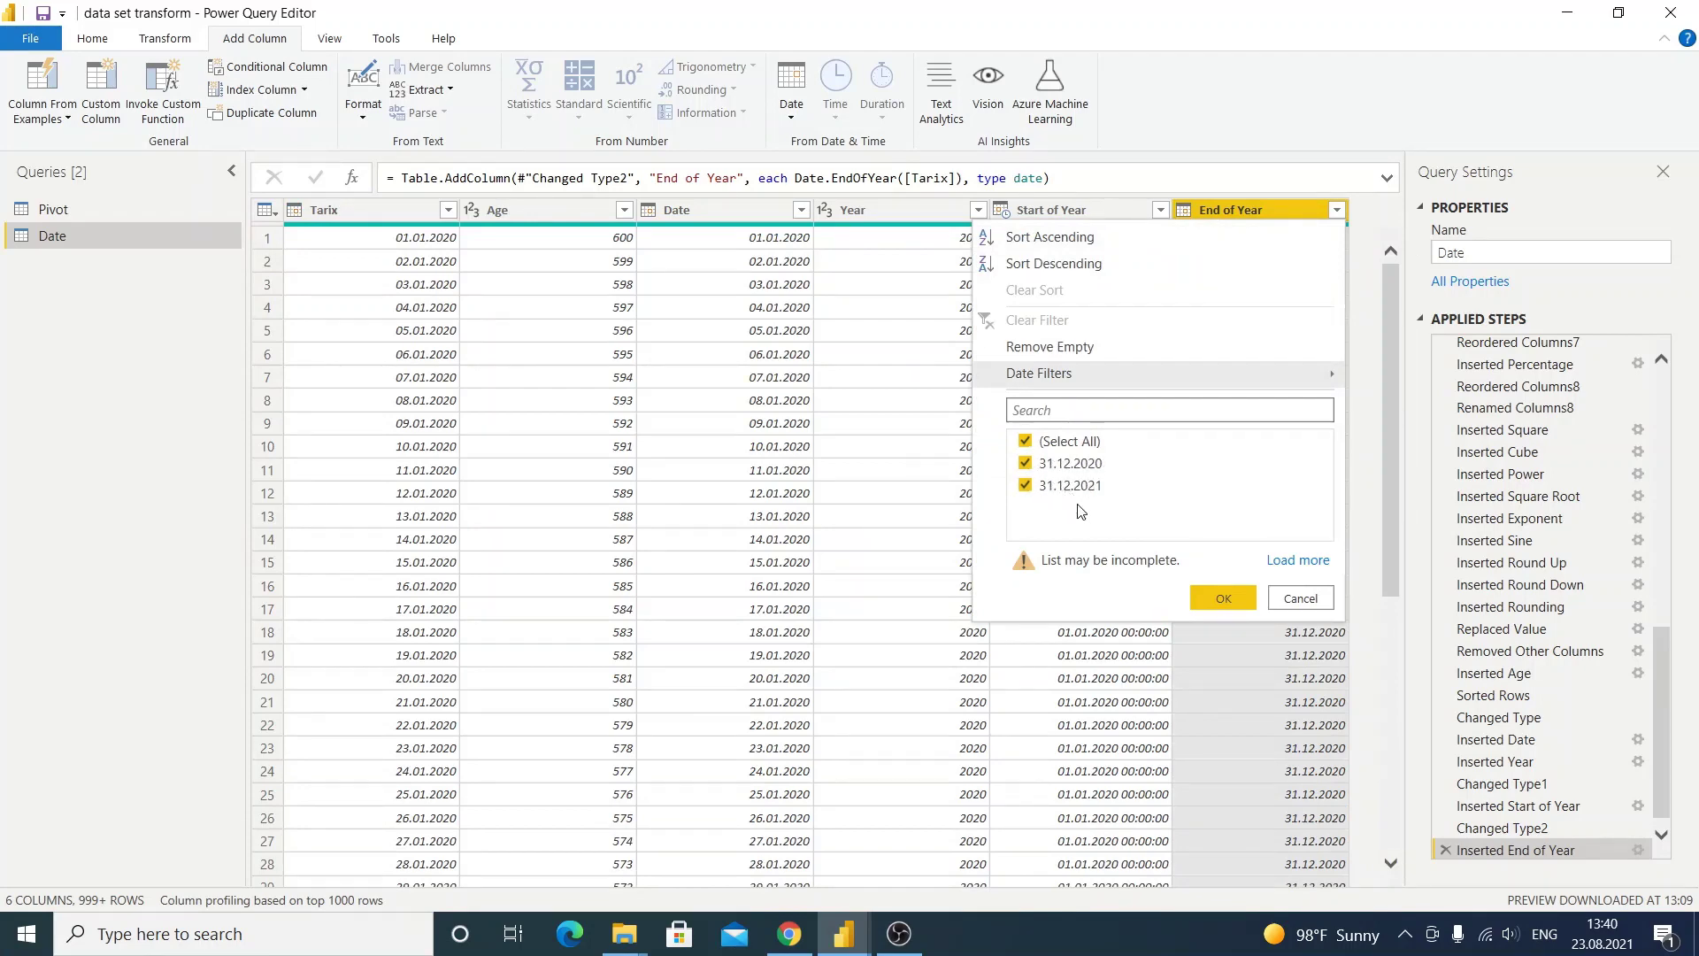
pyautogui.click(1299, 598)
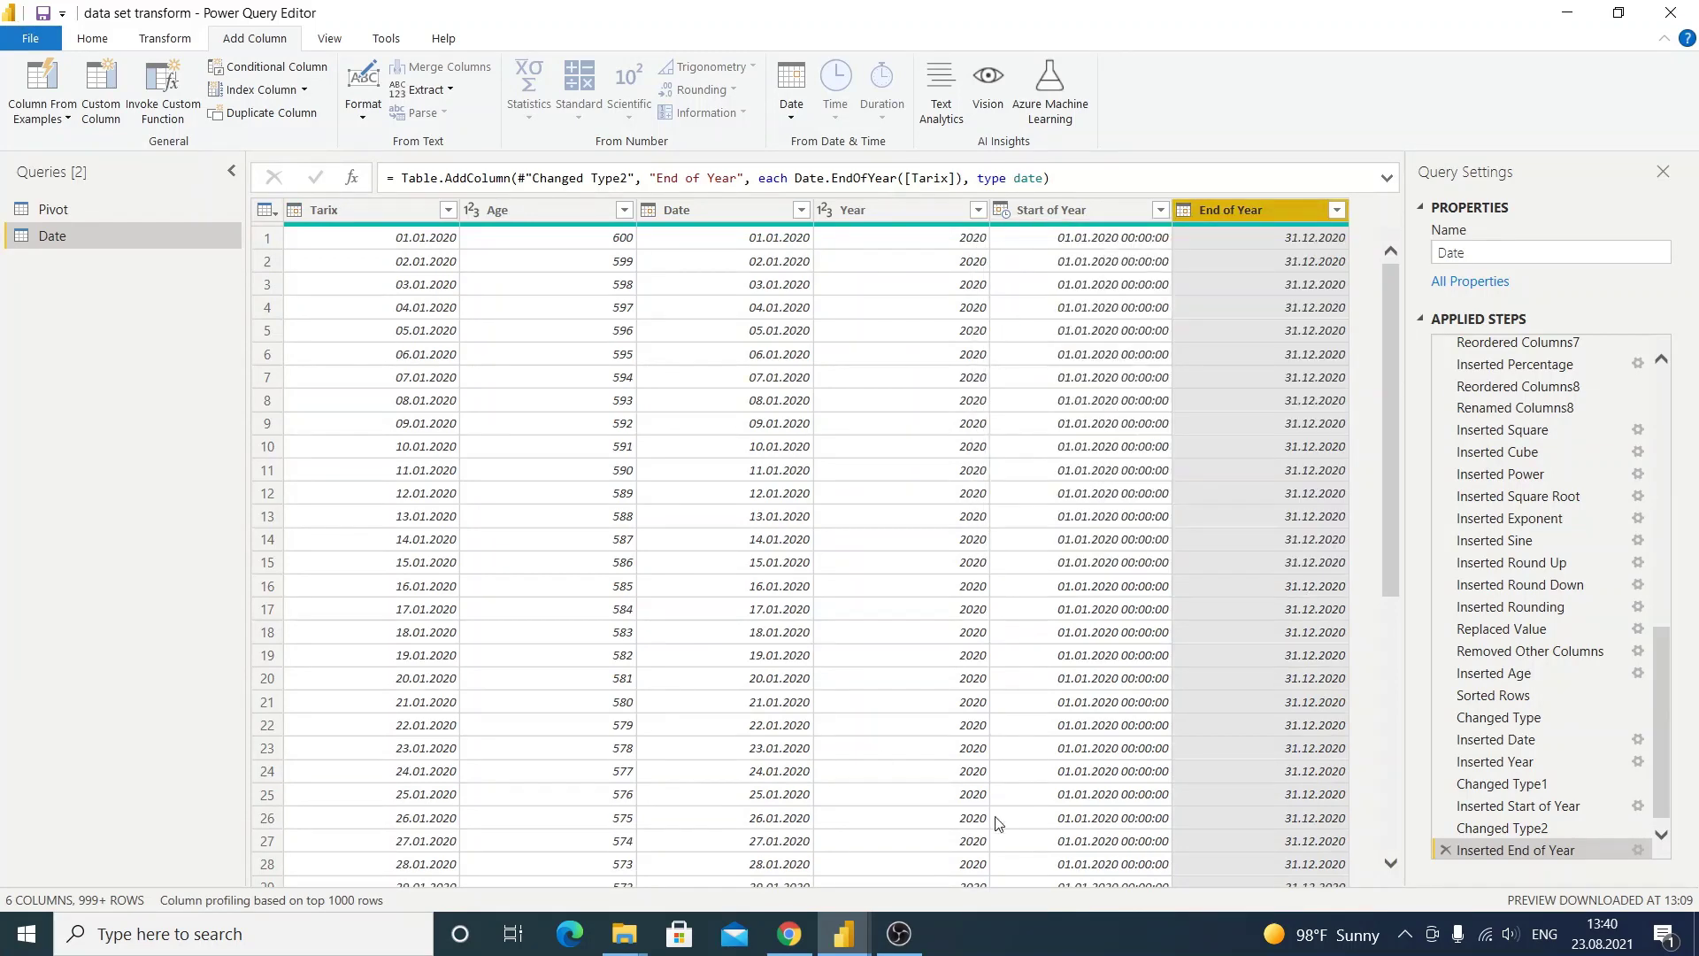
pyautogui.click(326, 211)
pyautogui.click(791, 88)
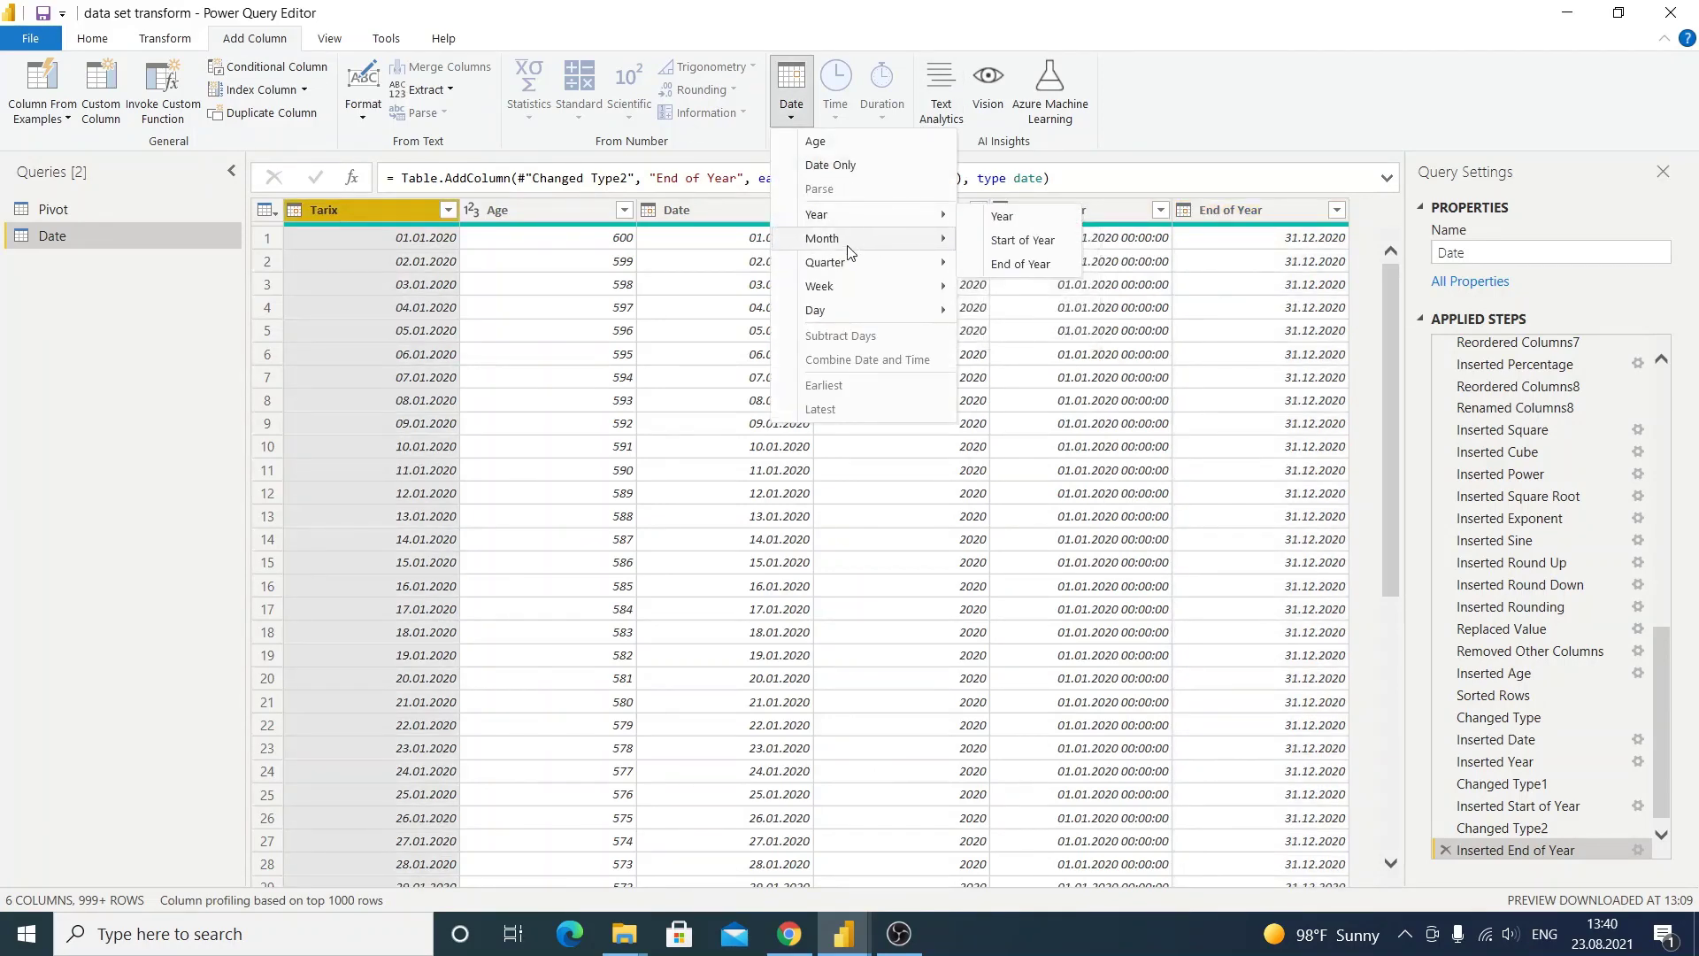
pyautogui.moveTo(821, 239)
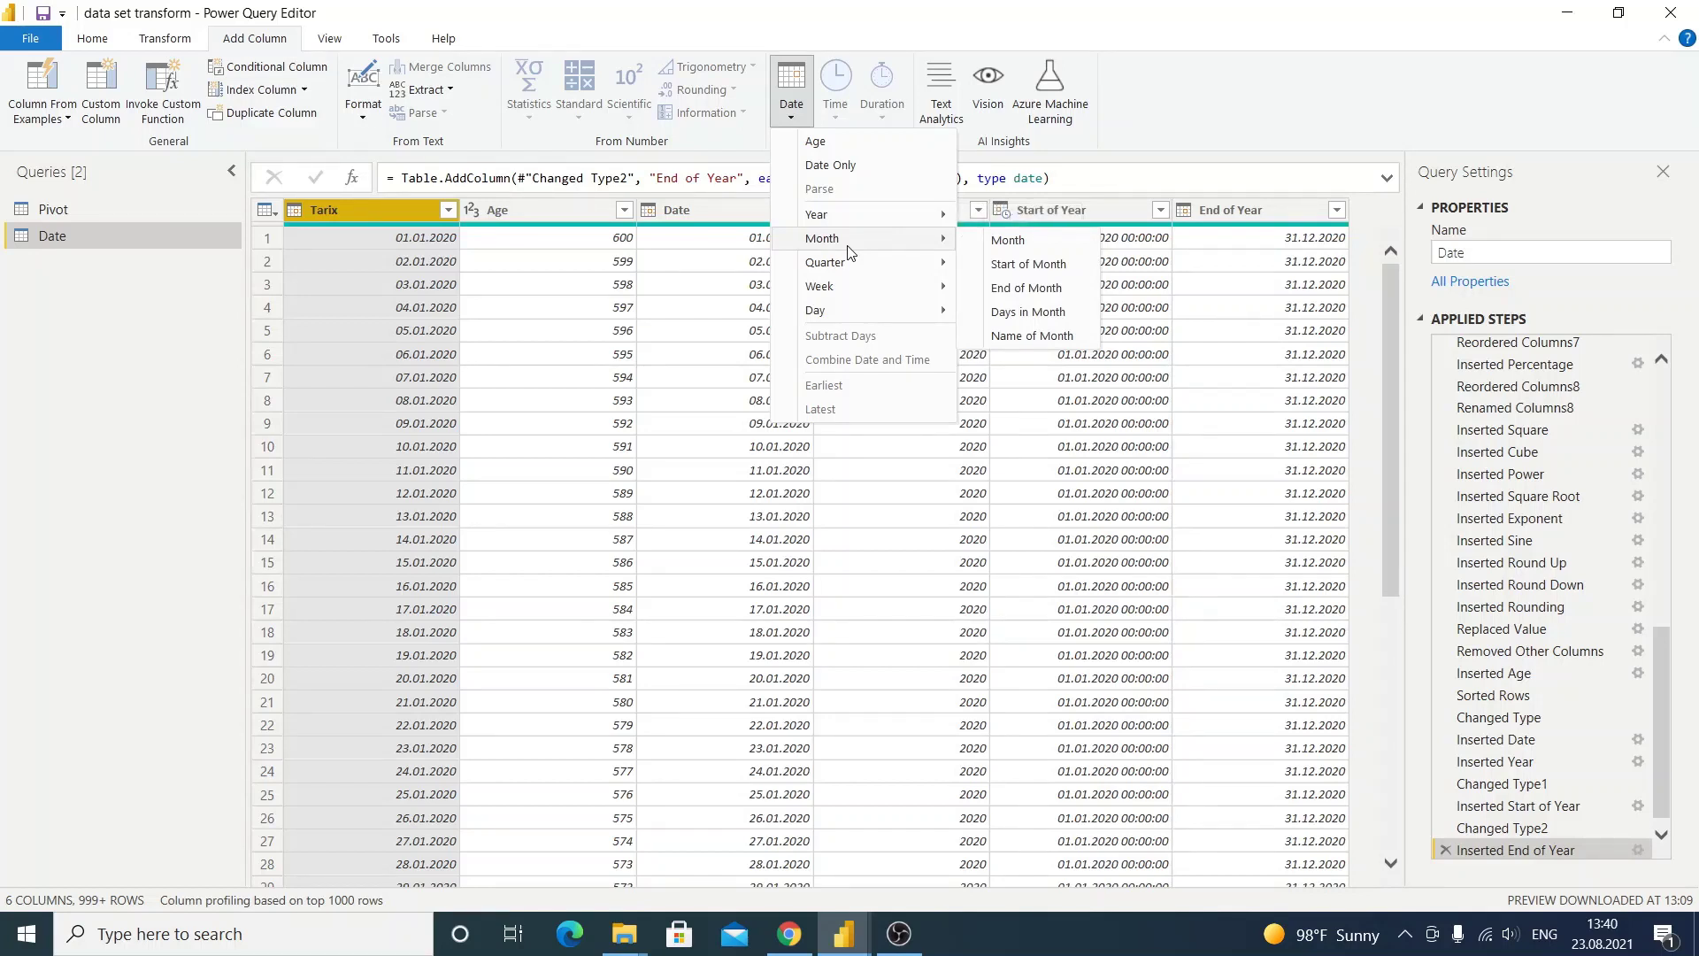
# Add a Month number column derived from Tarix.
pyautogui.click(850, 489)
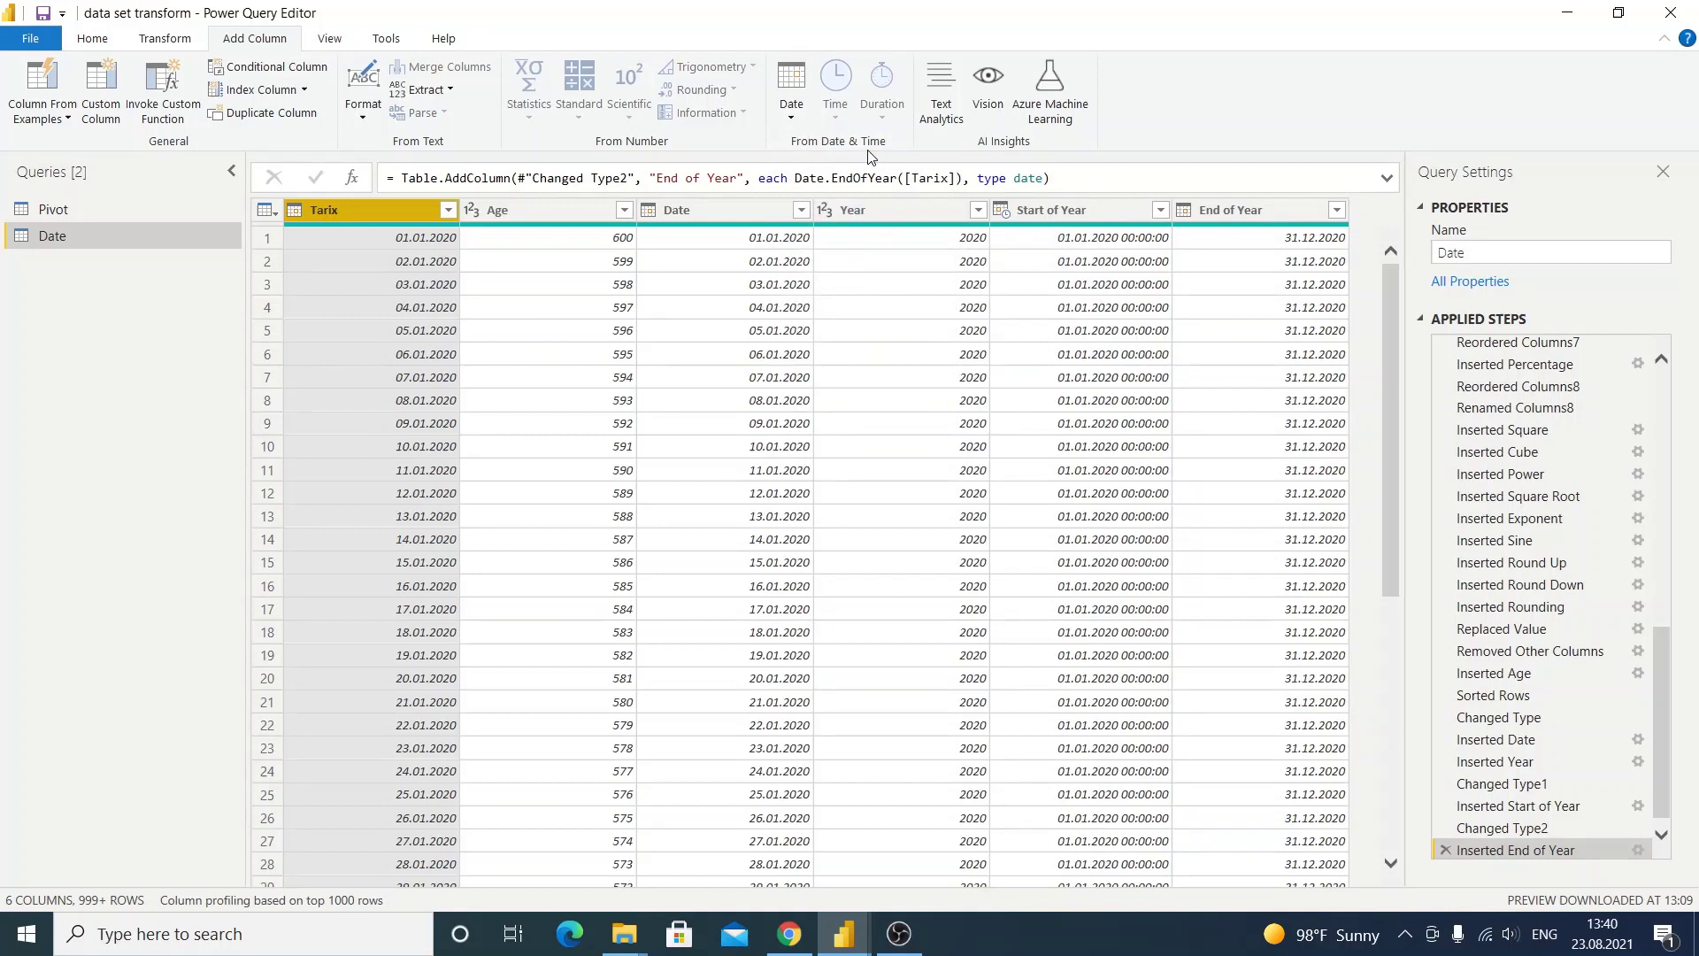
pyautogui.click(784, 117)
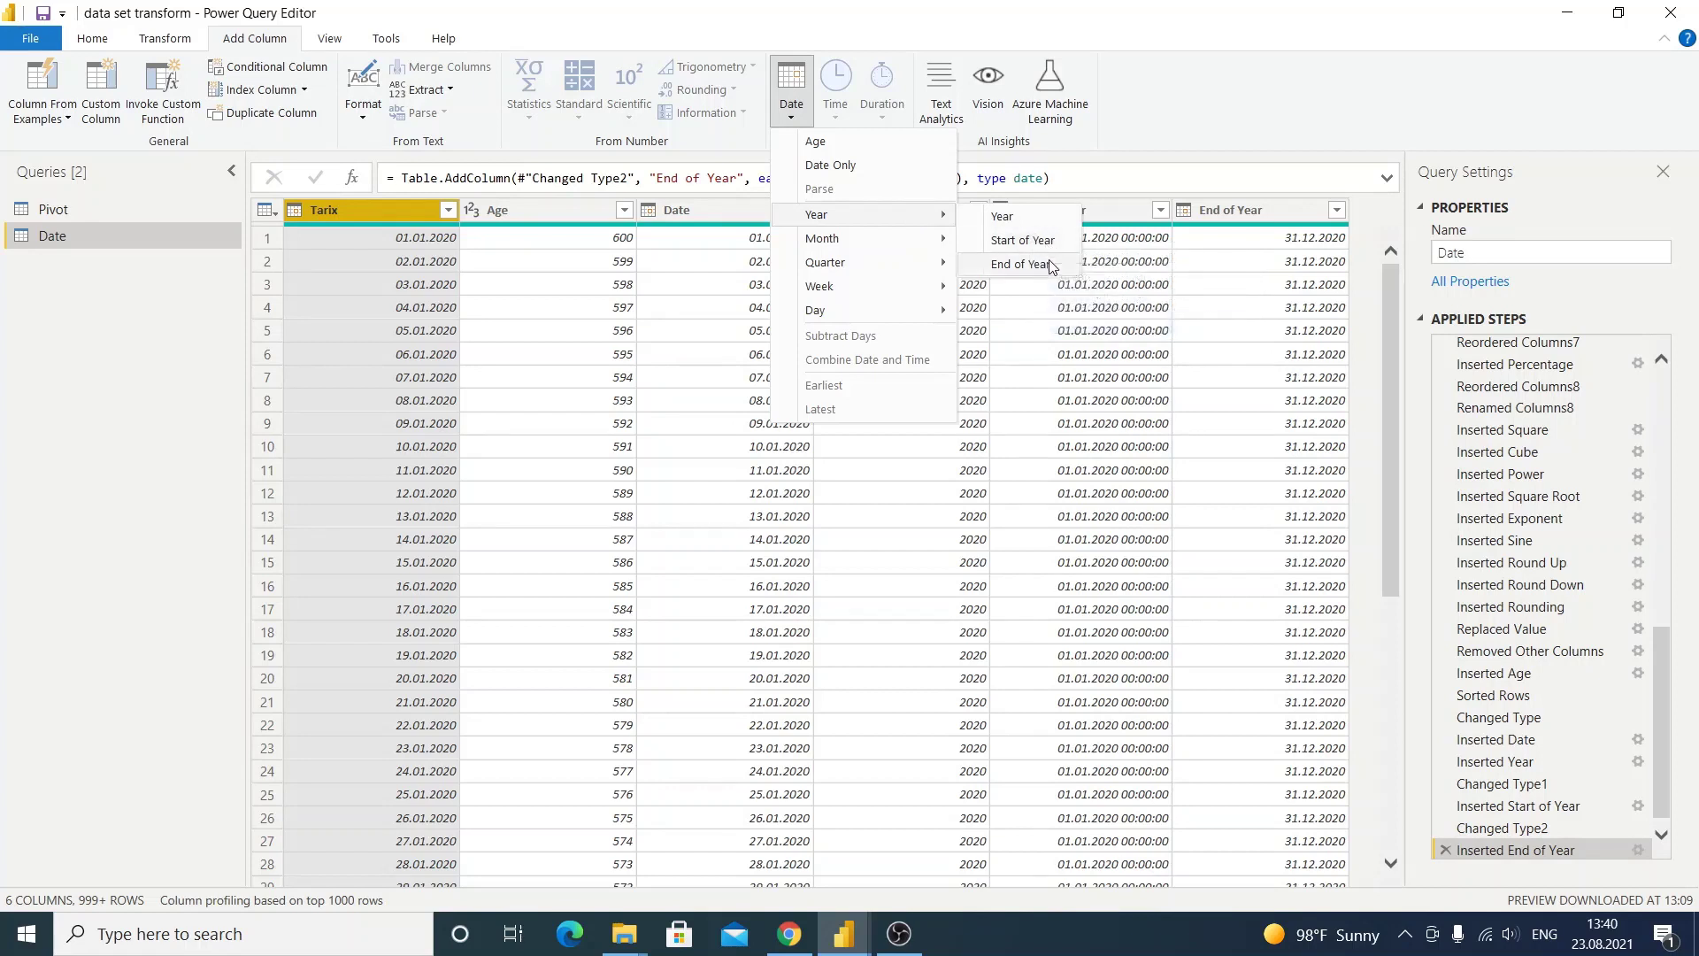
pyautogui.moveTo(823, 238)
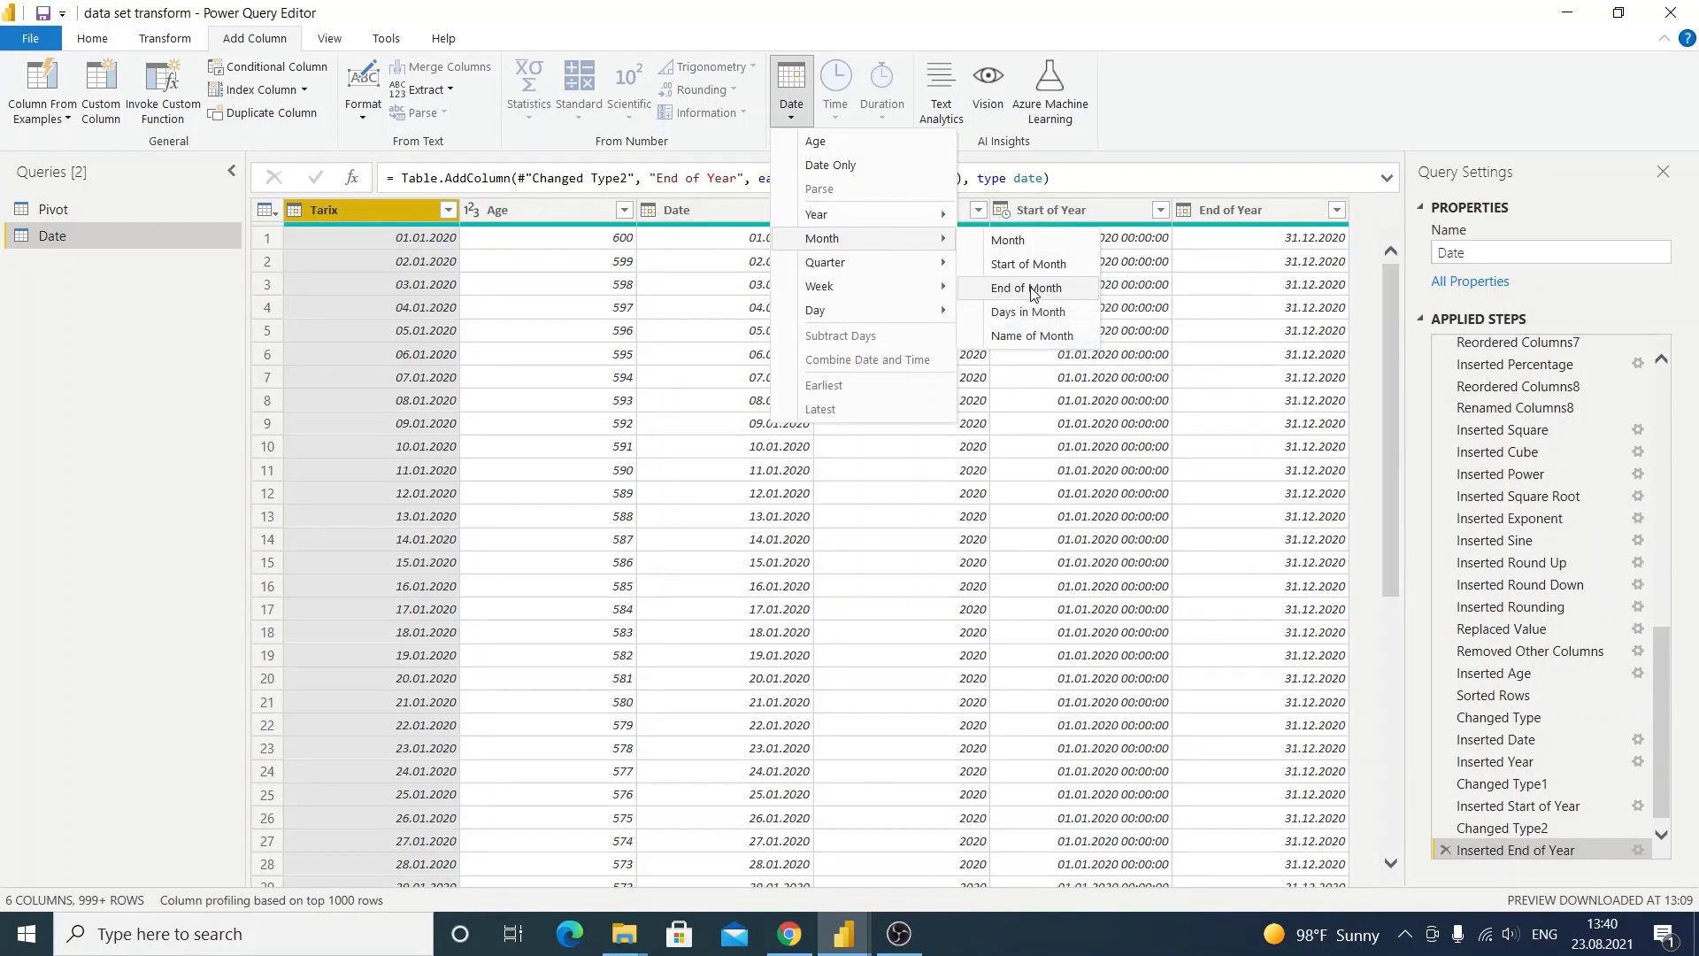
pyautogui.click(373, 209)
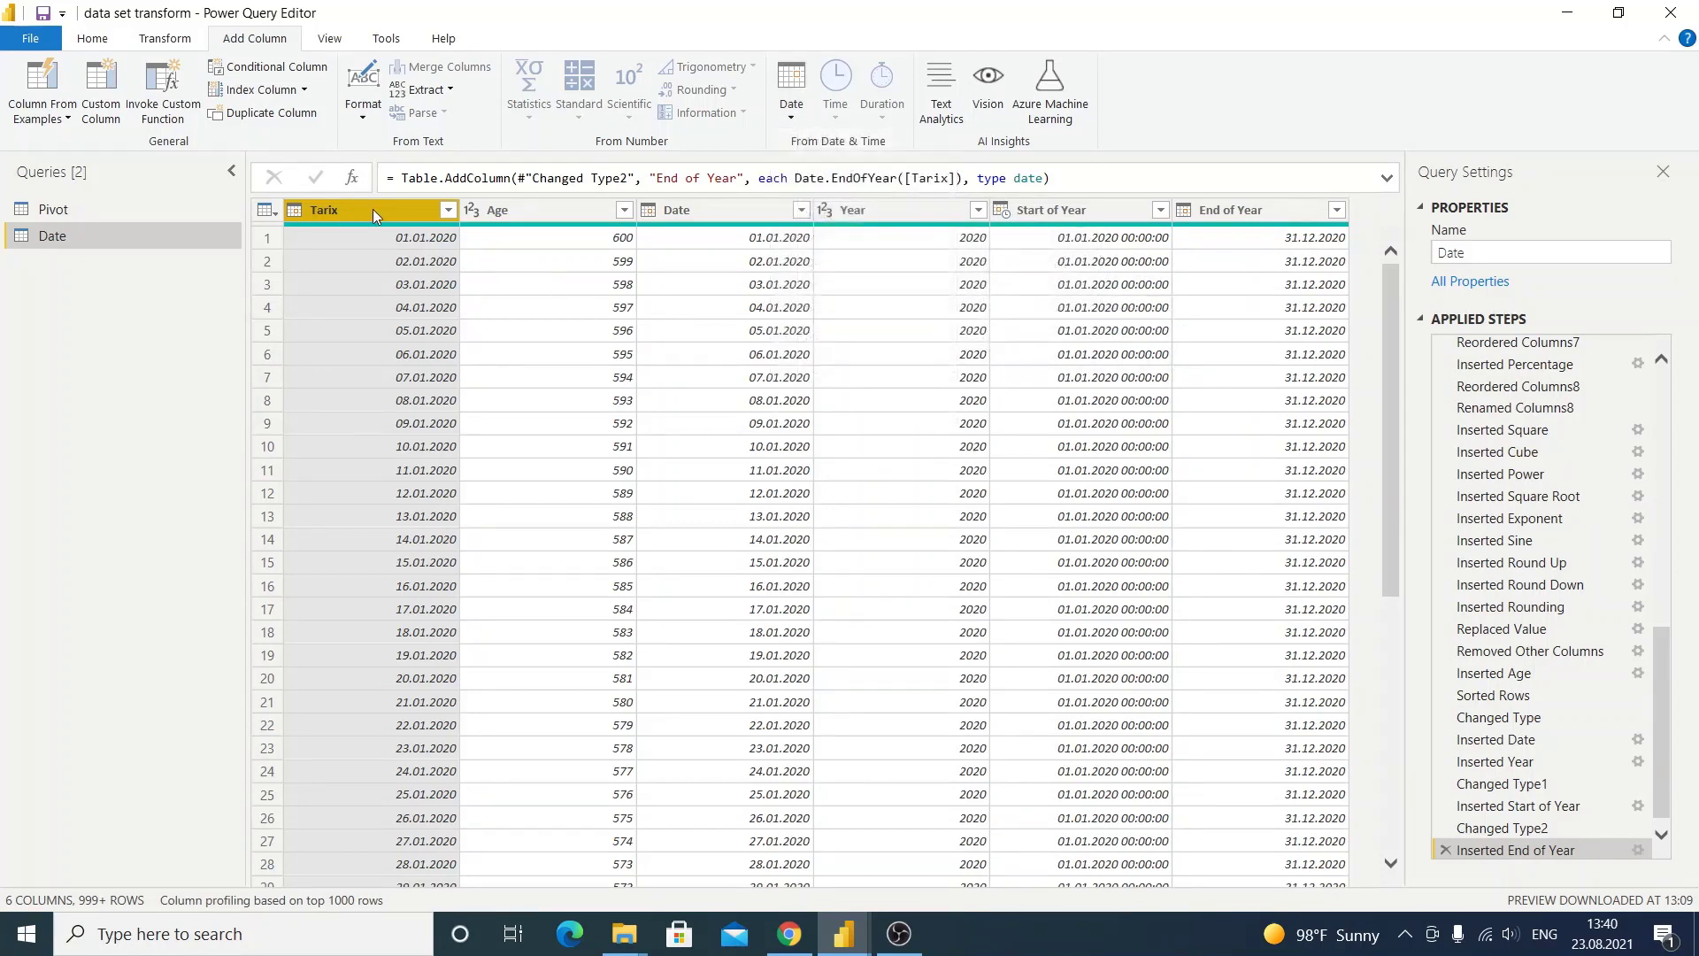
pyautogui.click(791, 93)
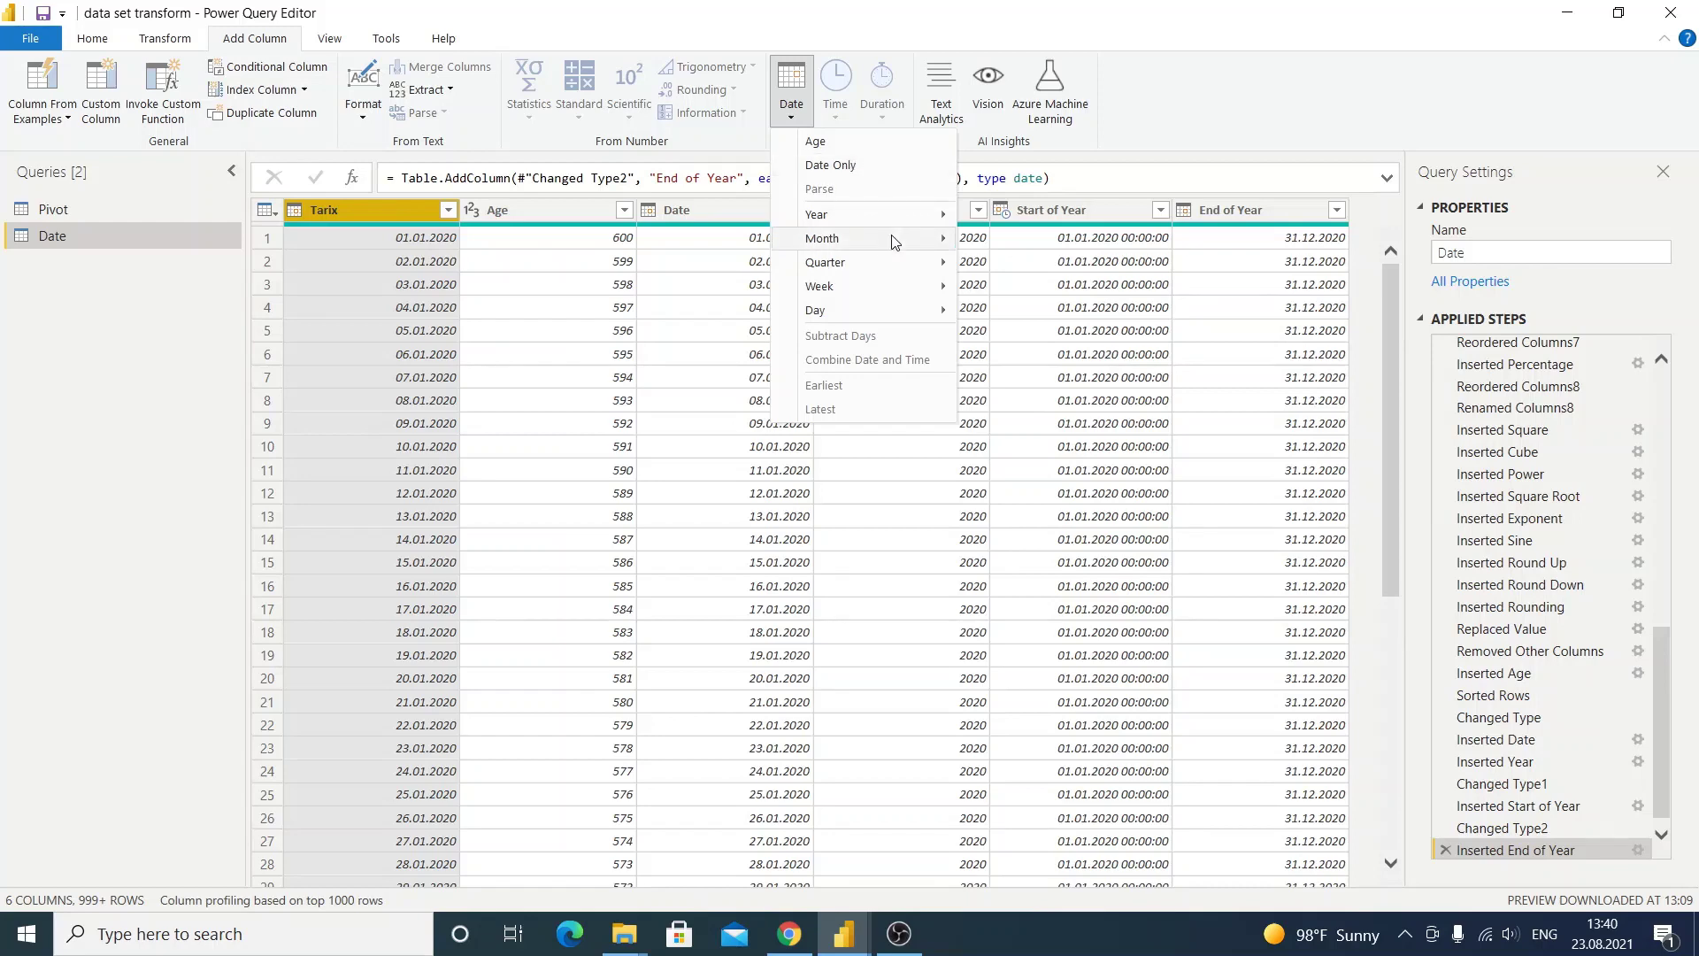
pyautogui.click(1007, 240)
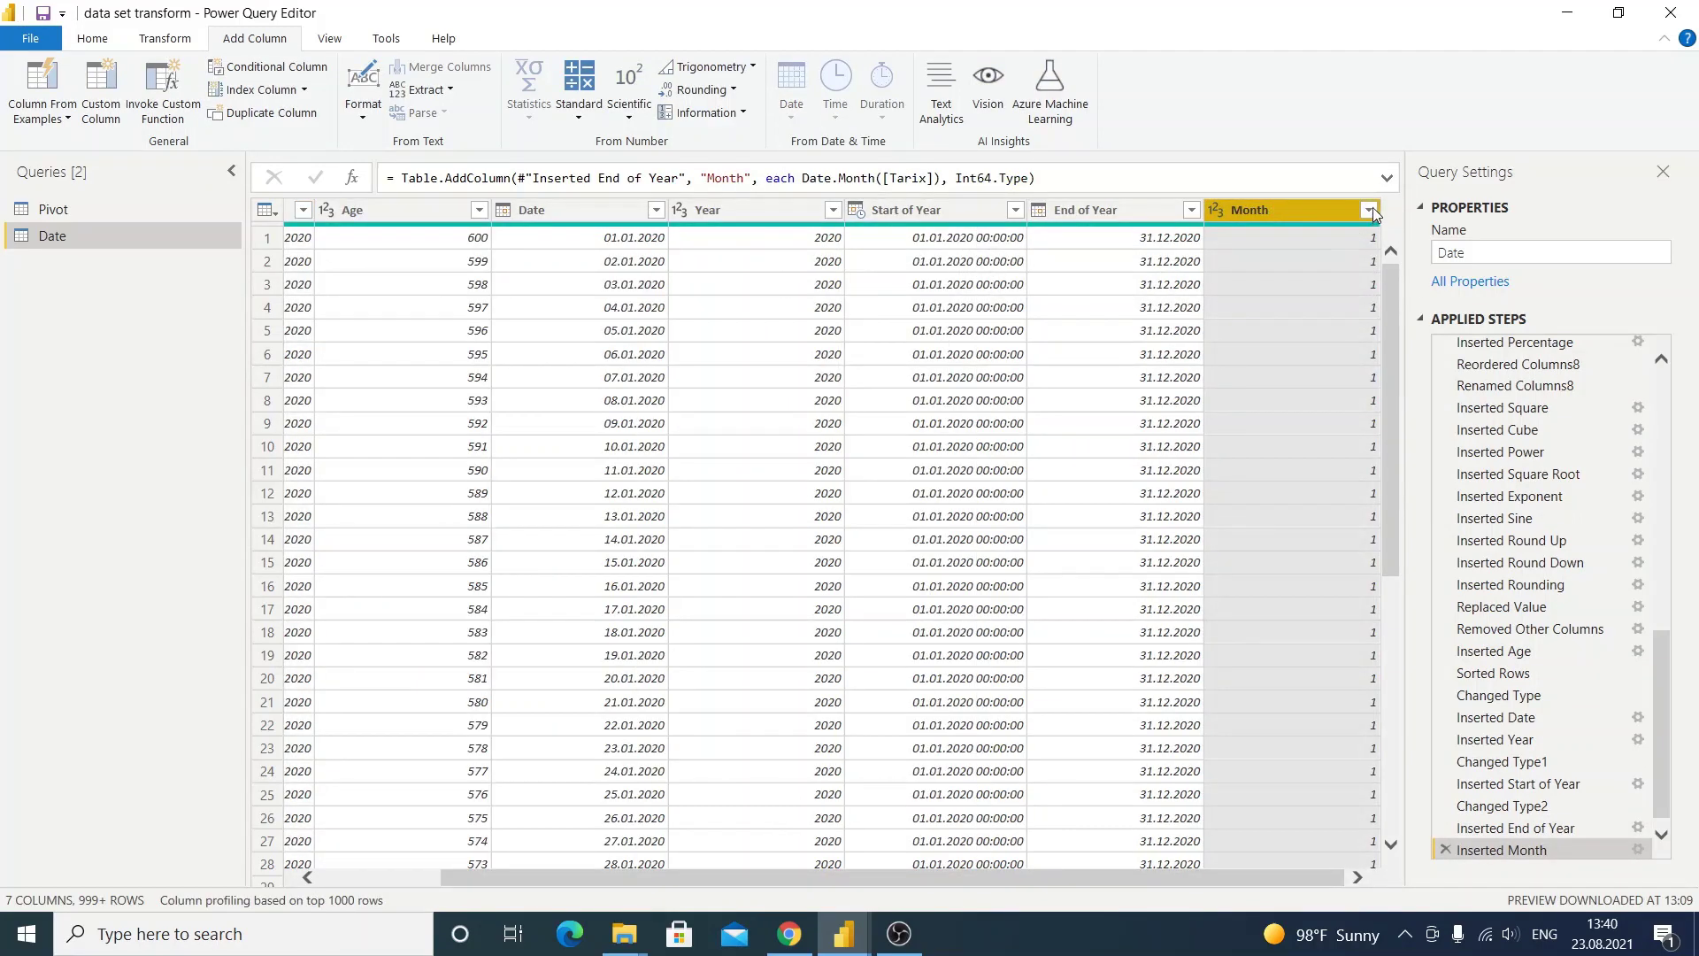
# Check the Month filter lists 1 through 12, then reselect Tarix.
pyautogui.click(1369, 211)
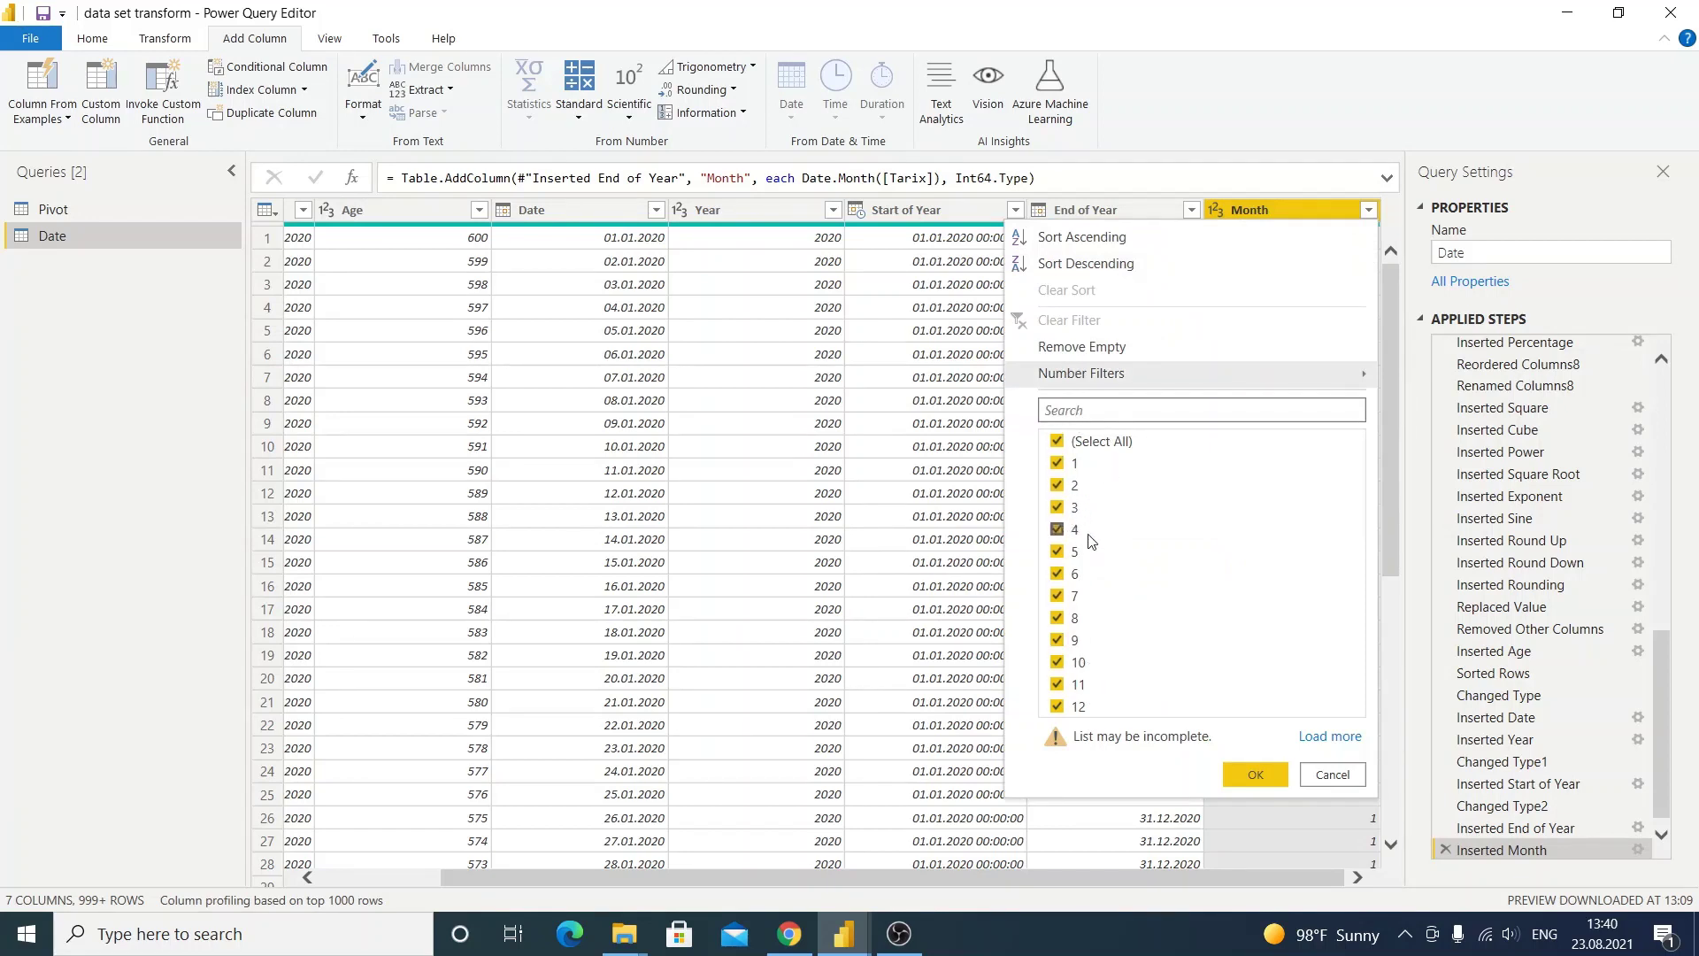
pyautogui.click(1331, 775)
pyautogui.hscroll(-3, 1154, 876)
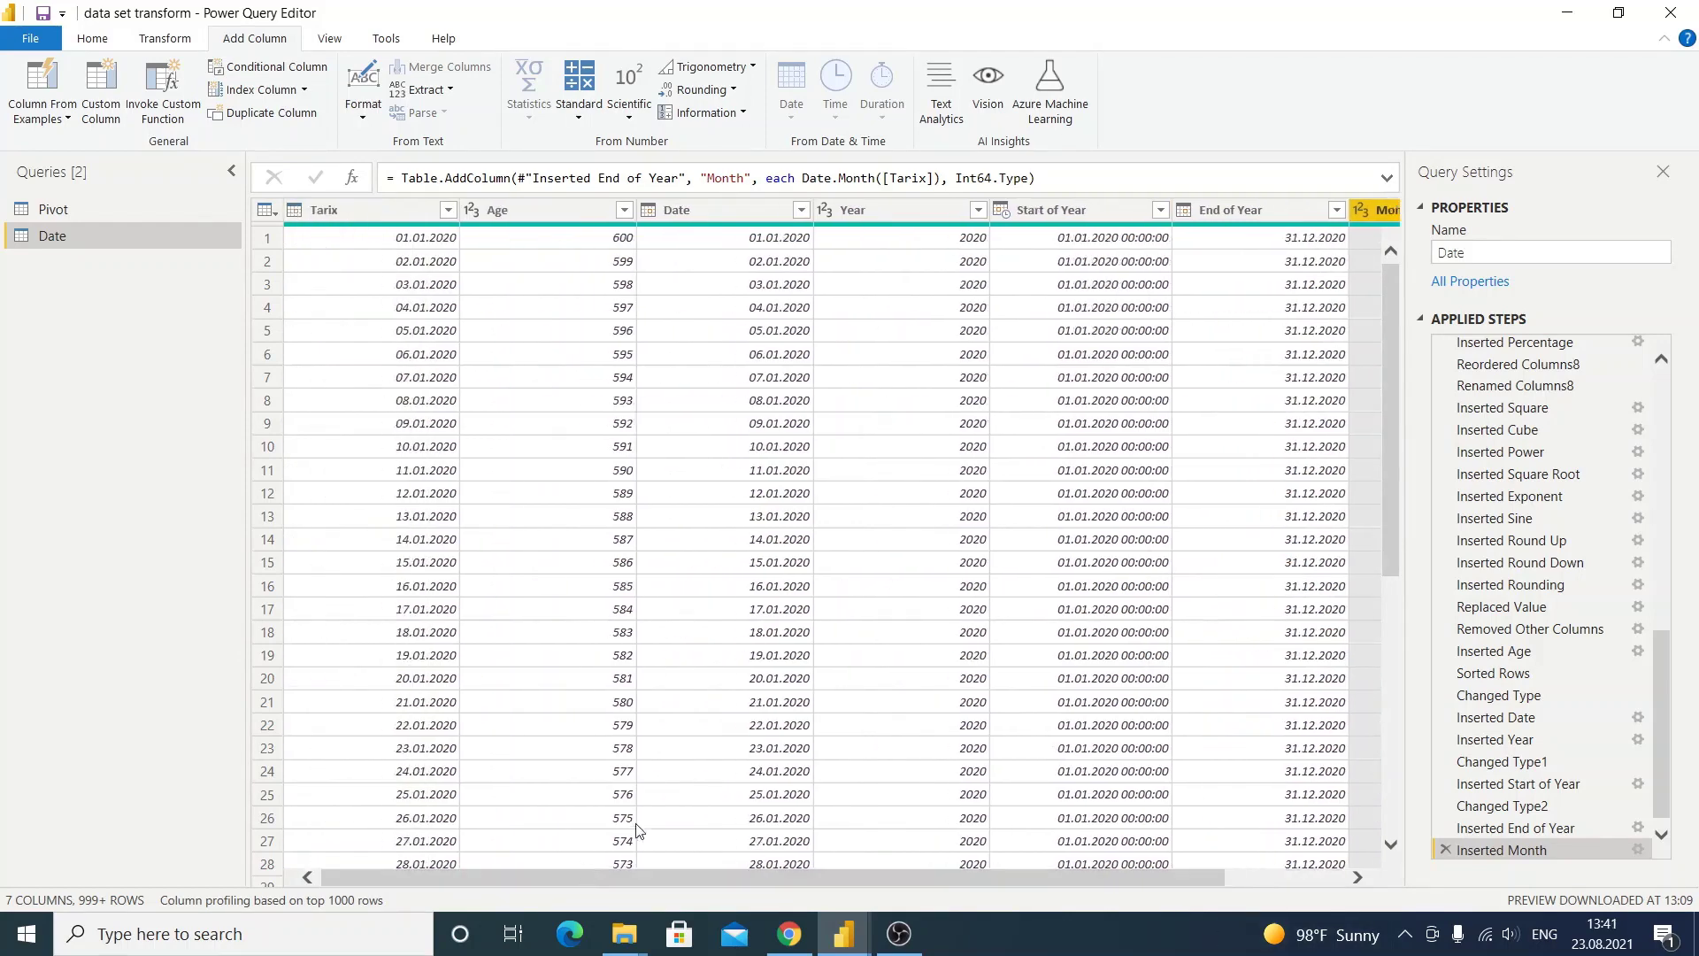
pyautogui.click(387, 210)
# Add a Days in Month column from Tarix and confirm its filter lists 28 to 31.
pyautogui.click(791, 93)
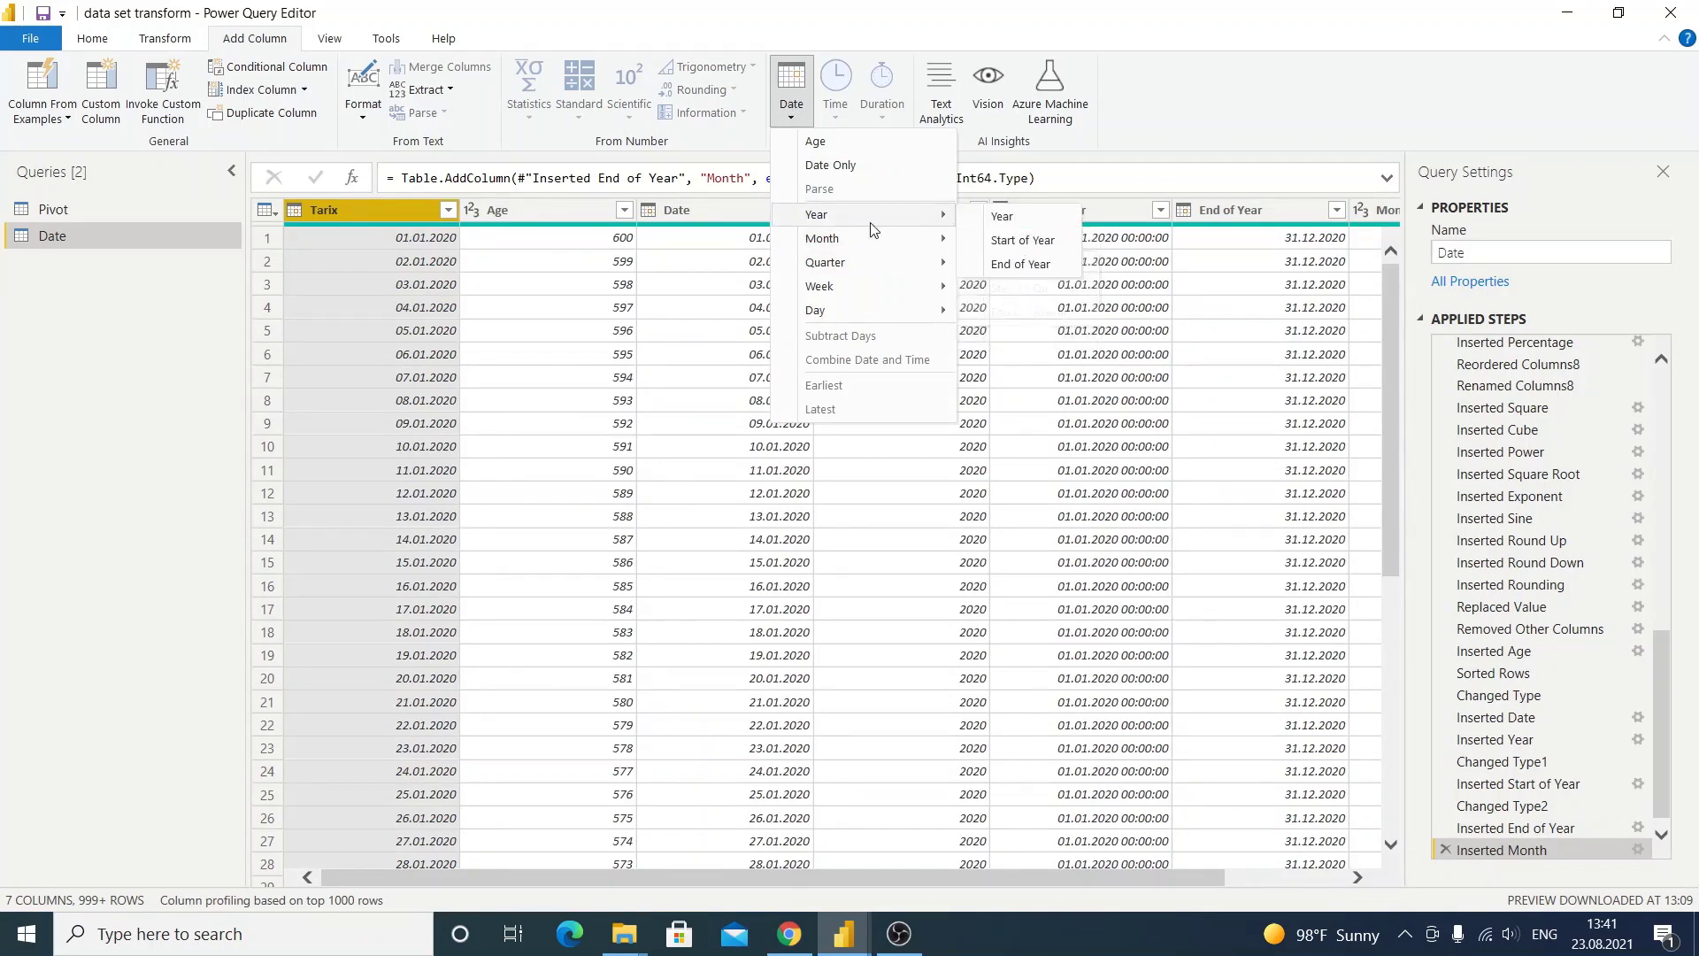
pyautogui.moveTo(821, 238)
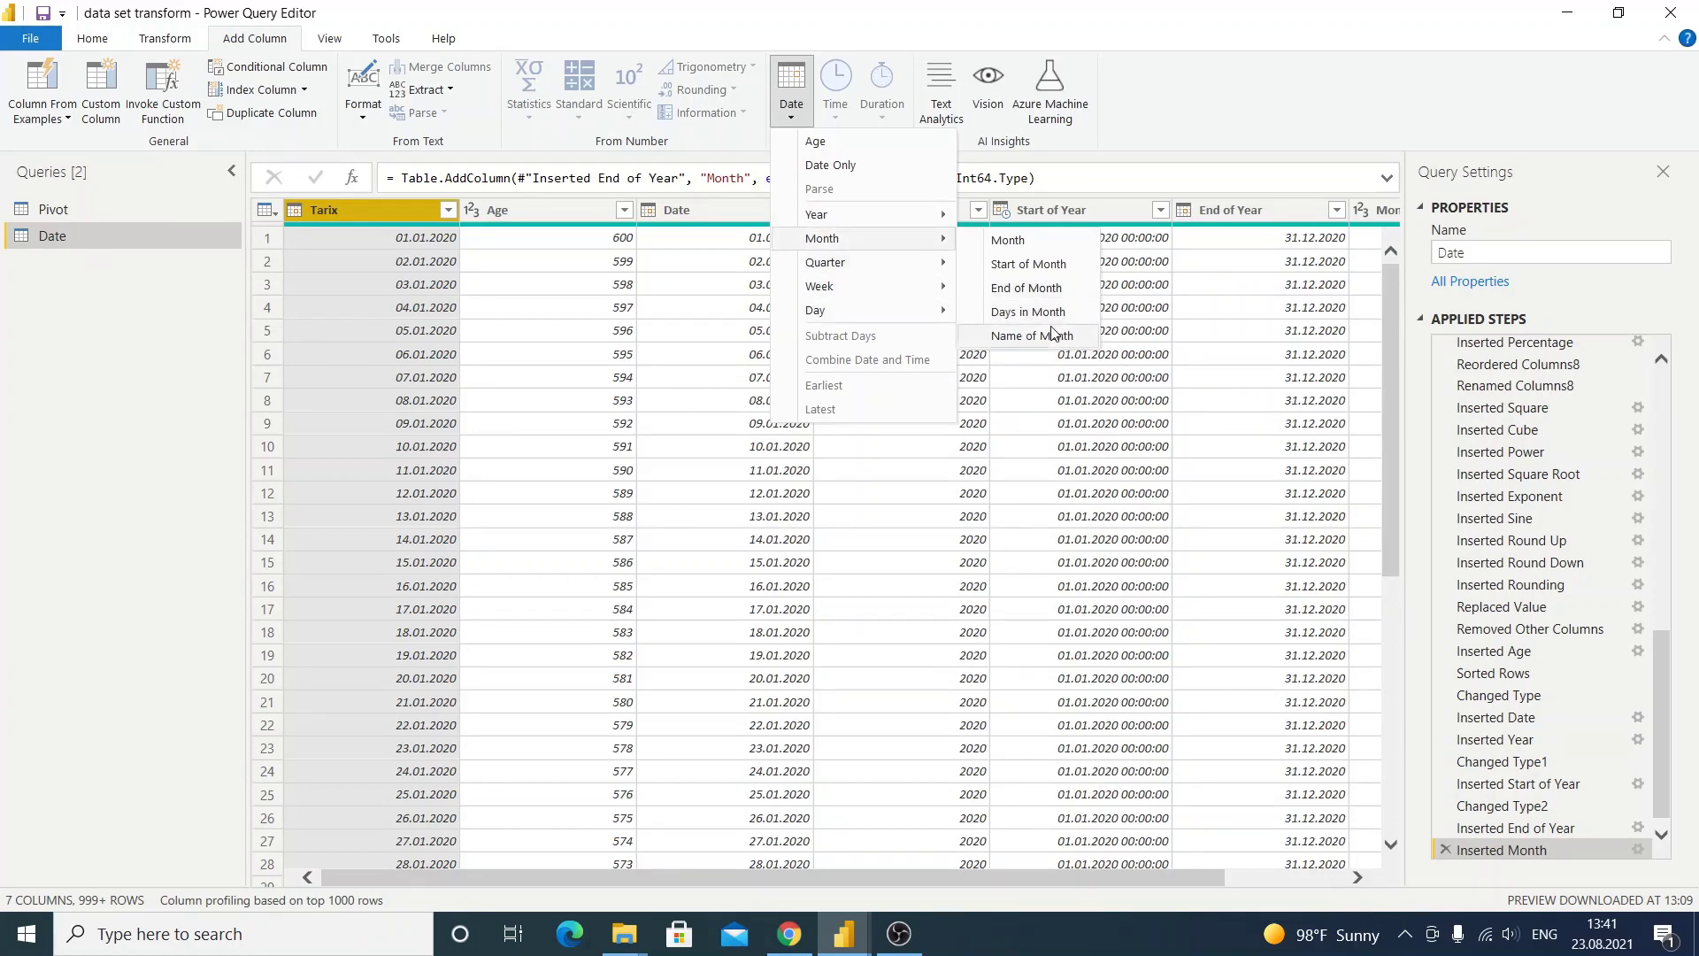
pyautogui.click(1027, 311)
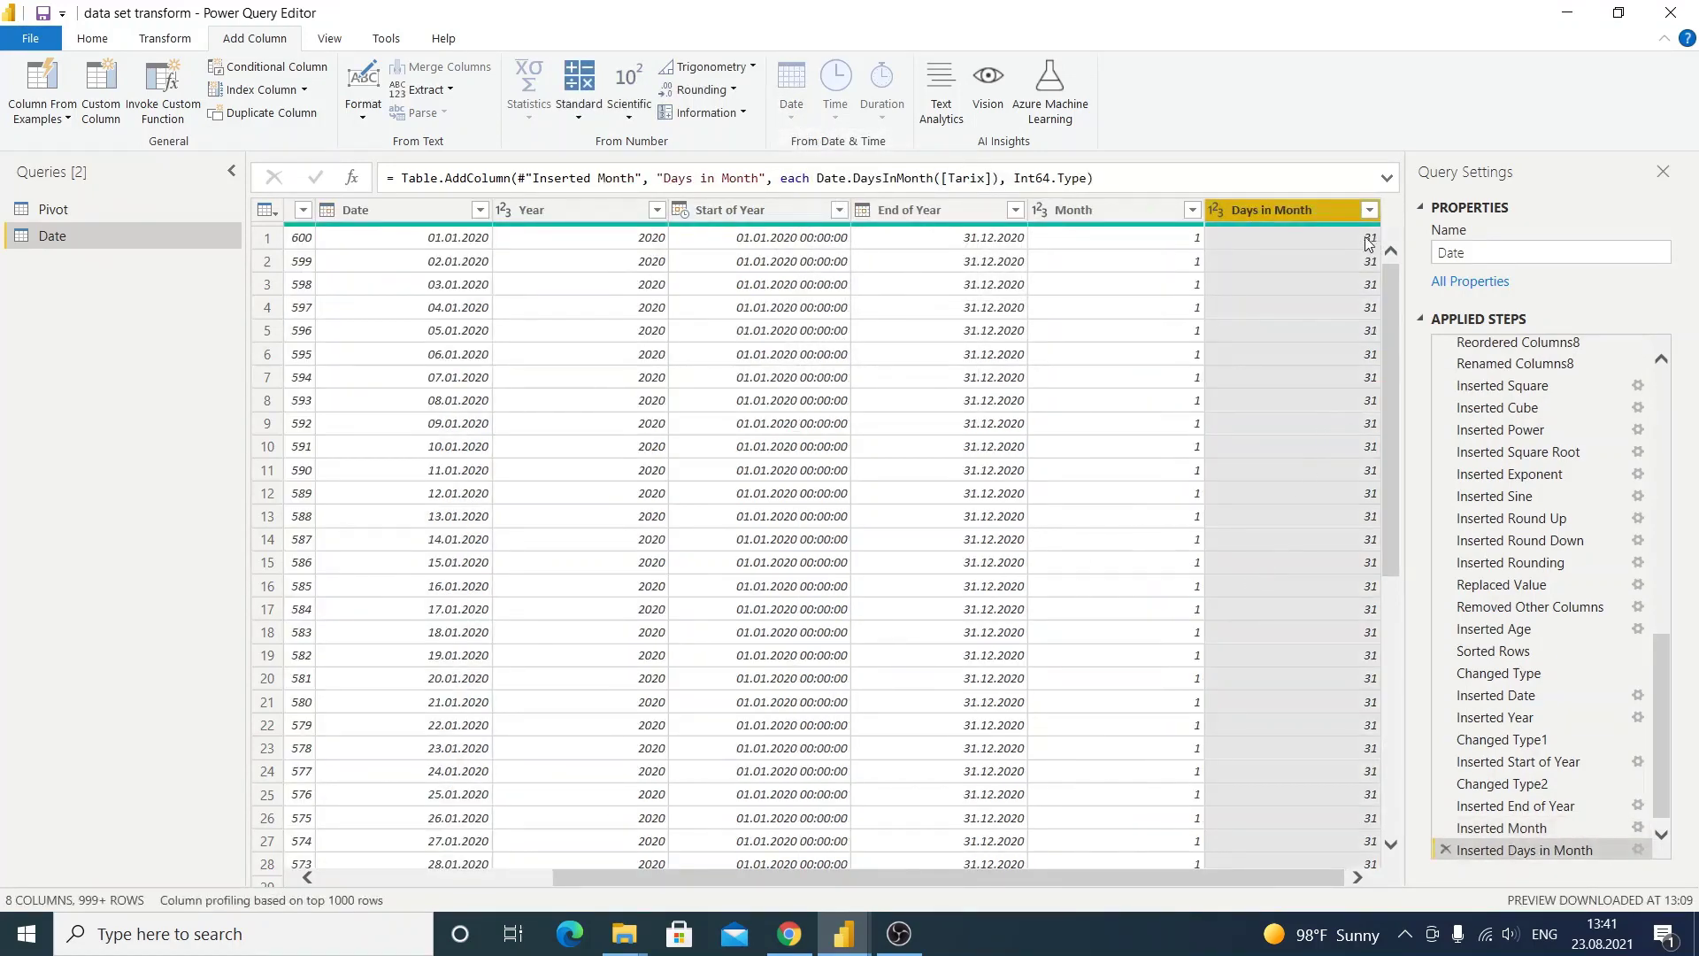
pyautogui.click(1368, 210)
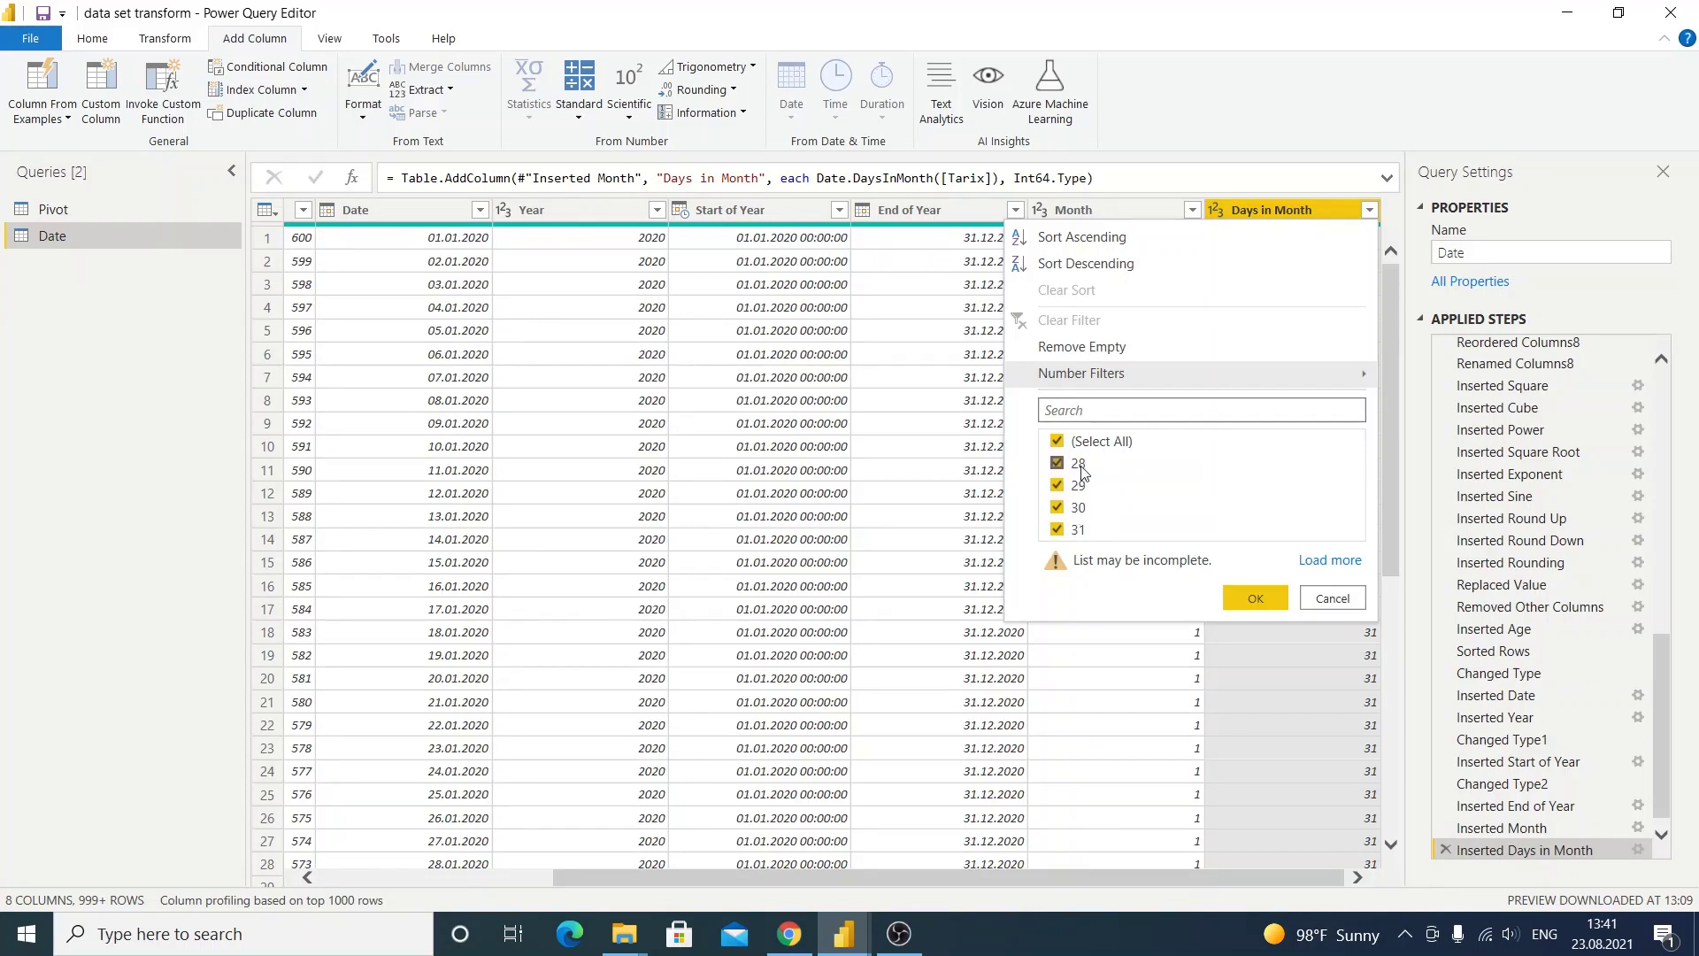
pyautogui.click(1334, 602)
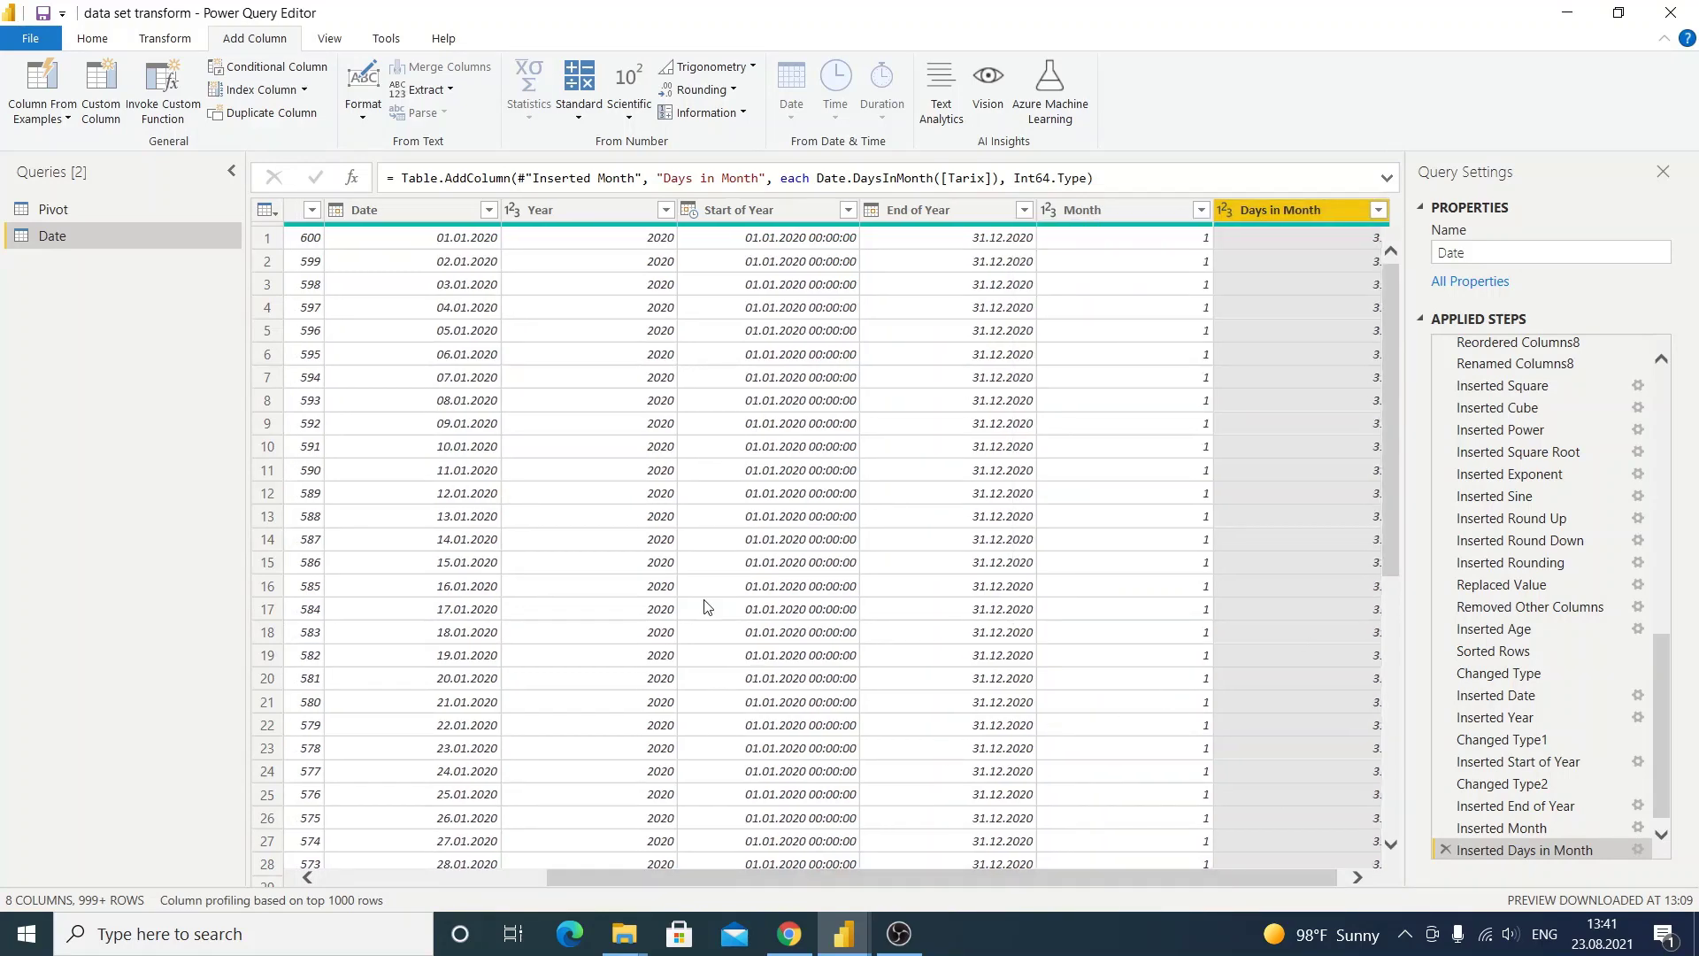
# Inspect the Year column's filter values without filtering.
pyautogui.click(665, 210)
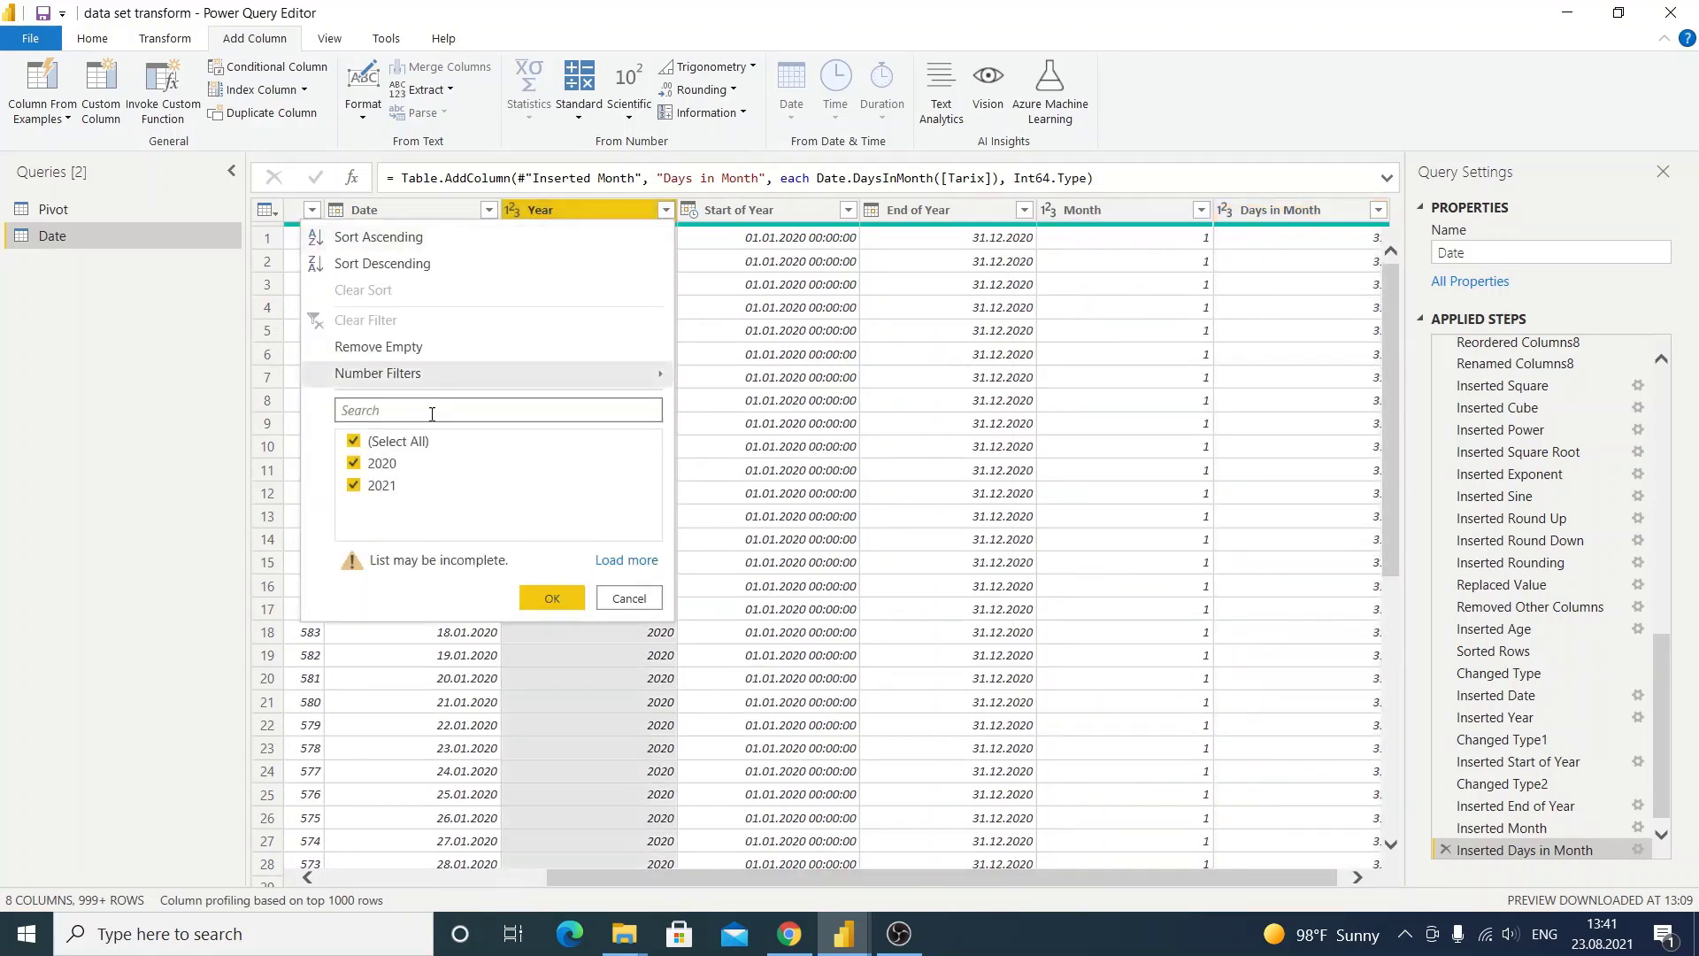
pyautogui.click(626, 593)
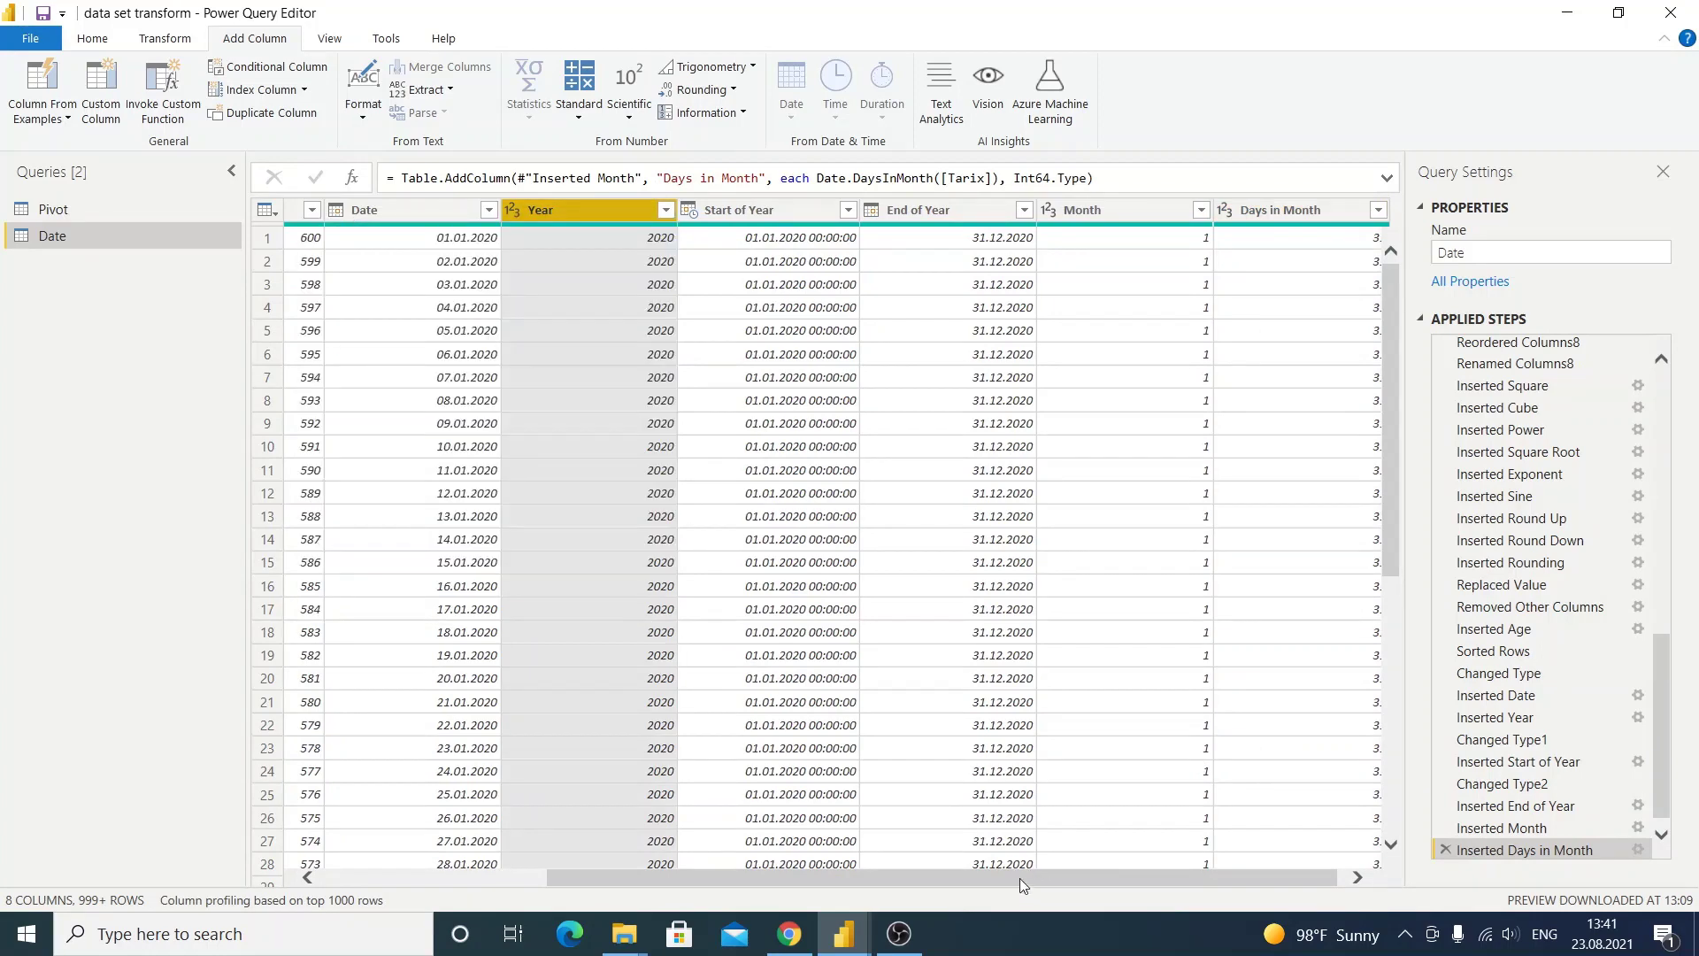
pyautogui.moveTo(1020, 878); pyautogui.dragTo(793, 878)
# Add a Month Name column from the Tarix column.
pyautogui.click(376, 209)
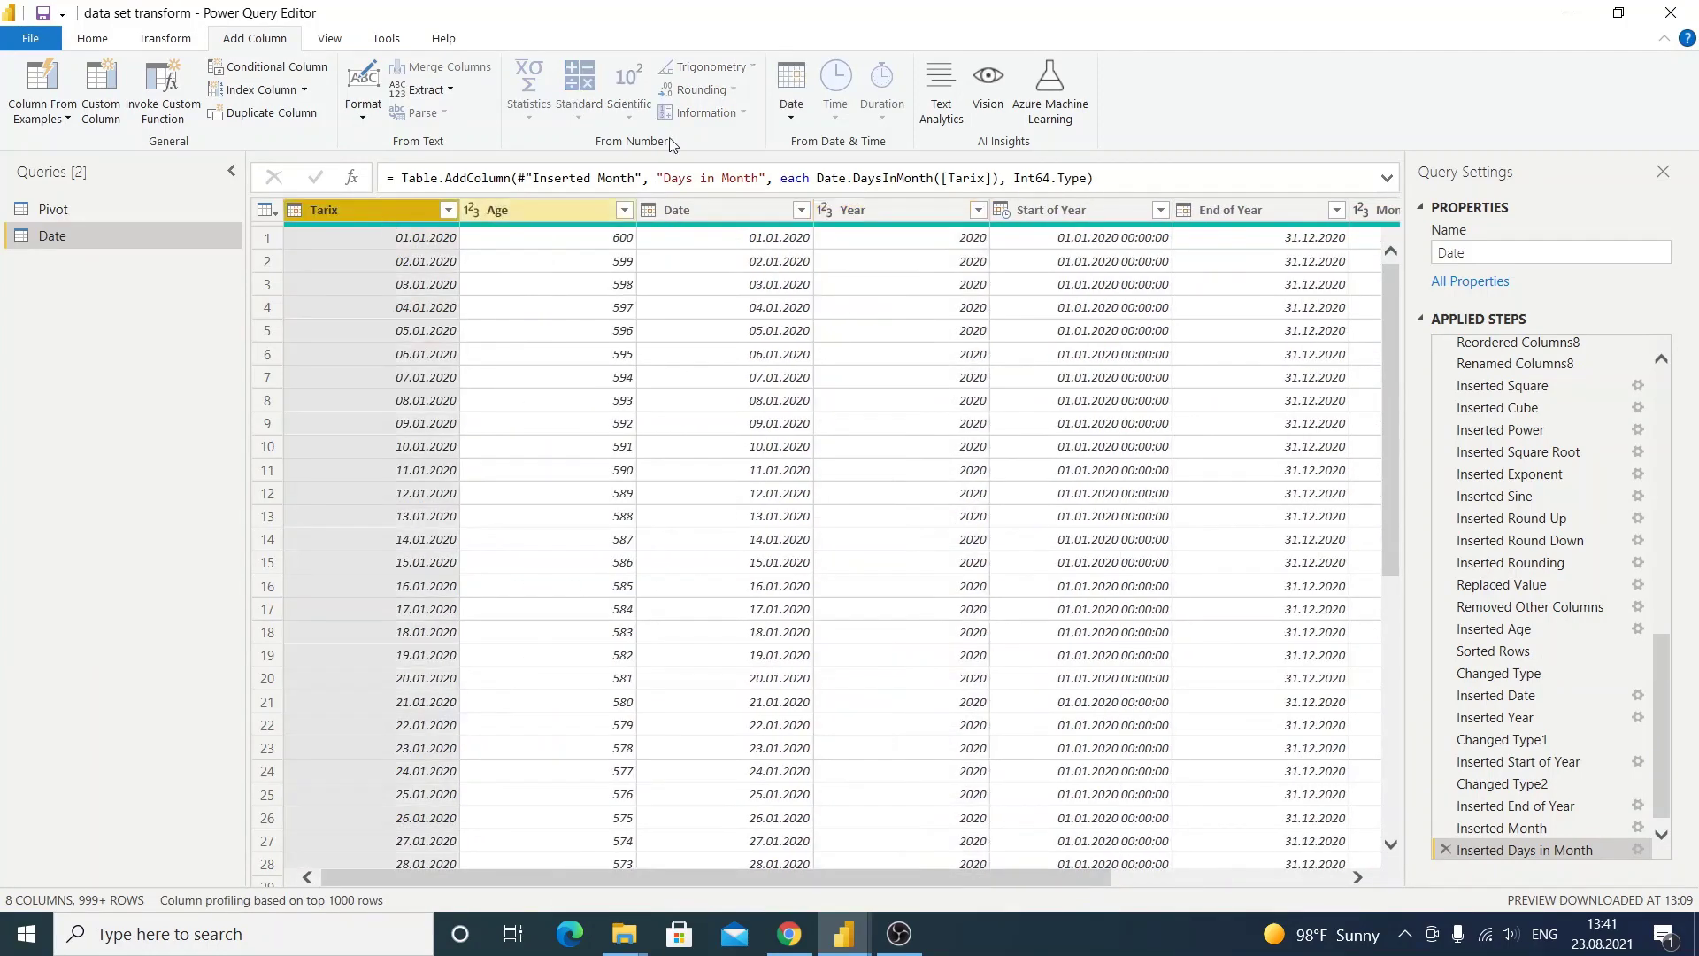
pyautogui.click(791, 88)
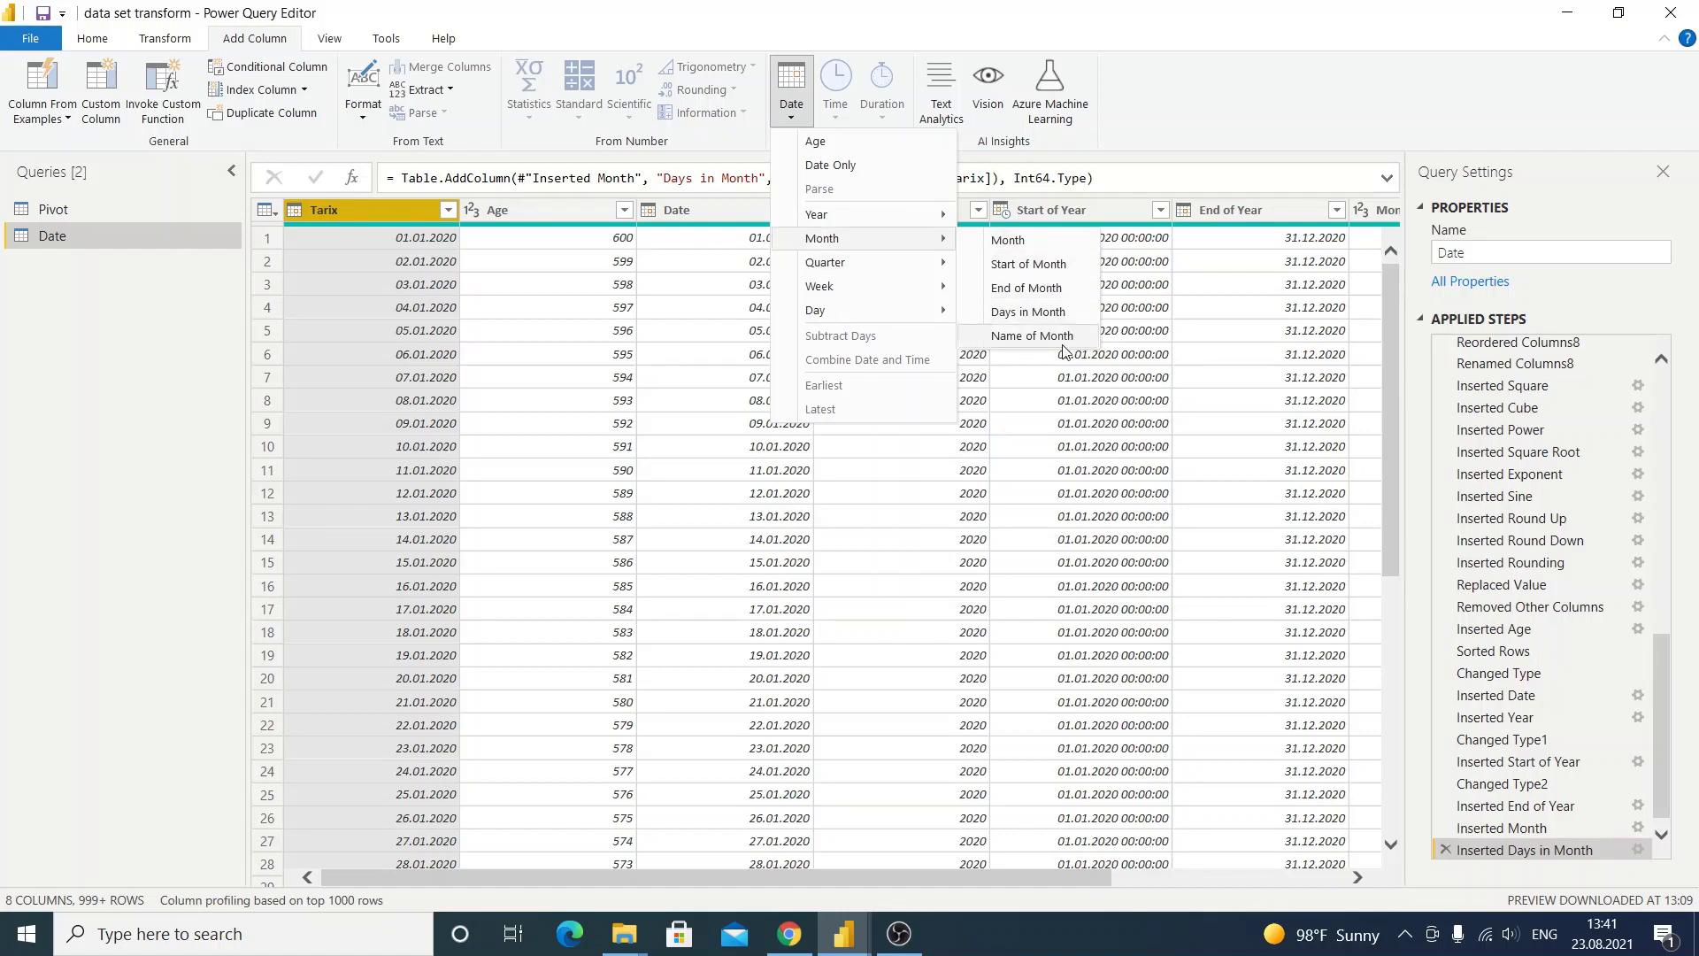
pyautogui.click(1053, 340)
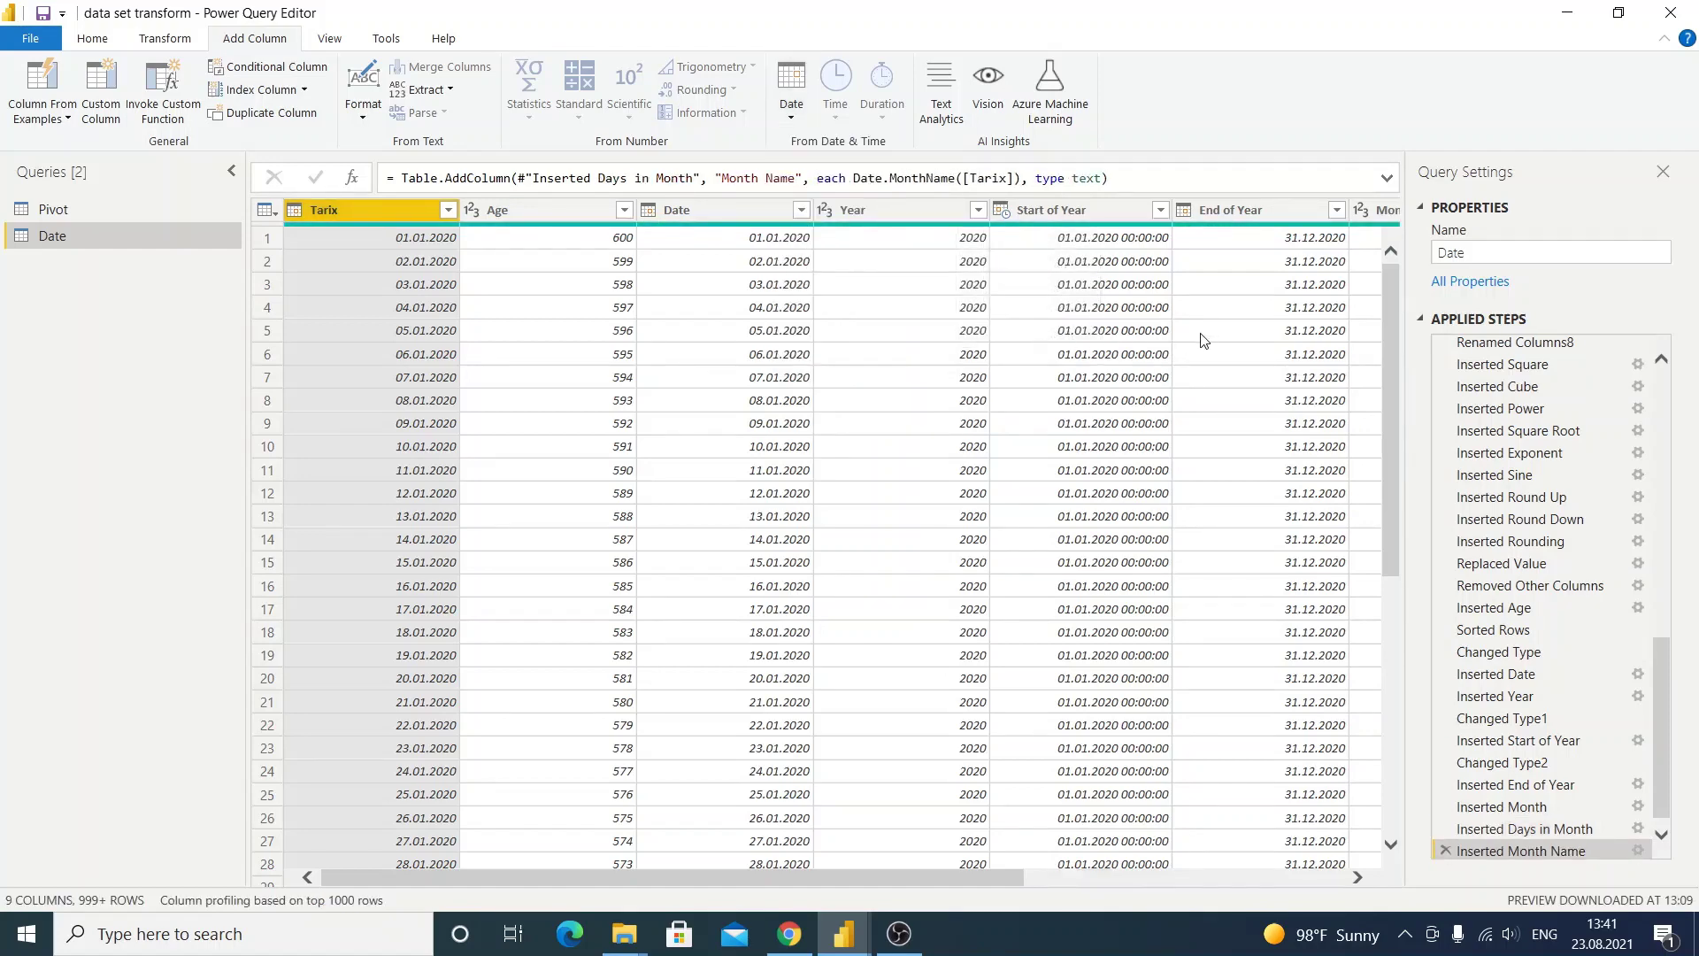
pyautogui.scroll(-3, 910, 751)
pyautogui.moveTo(977, 876); pyautogui.dragTo(1297, 876)
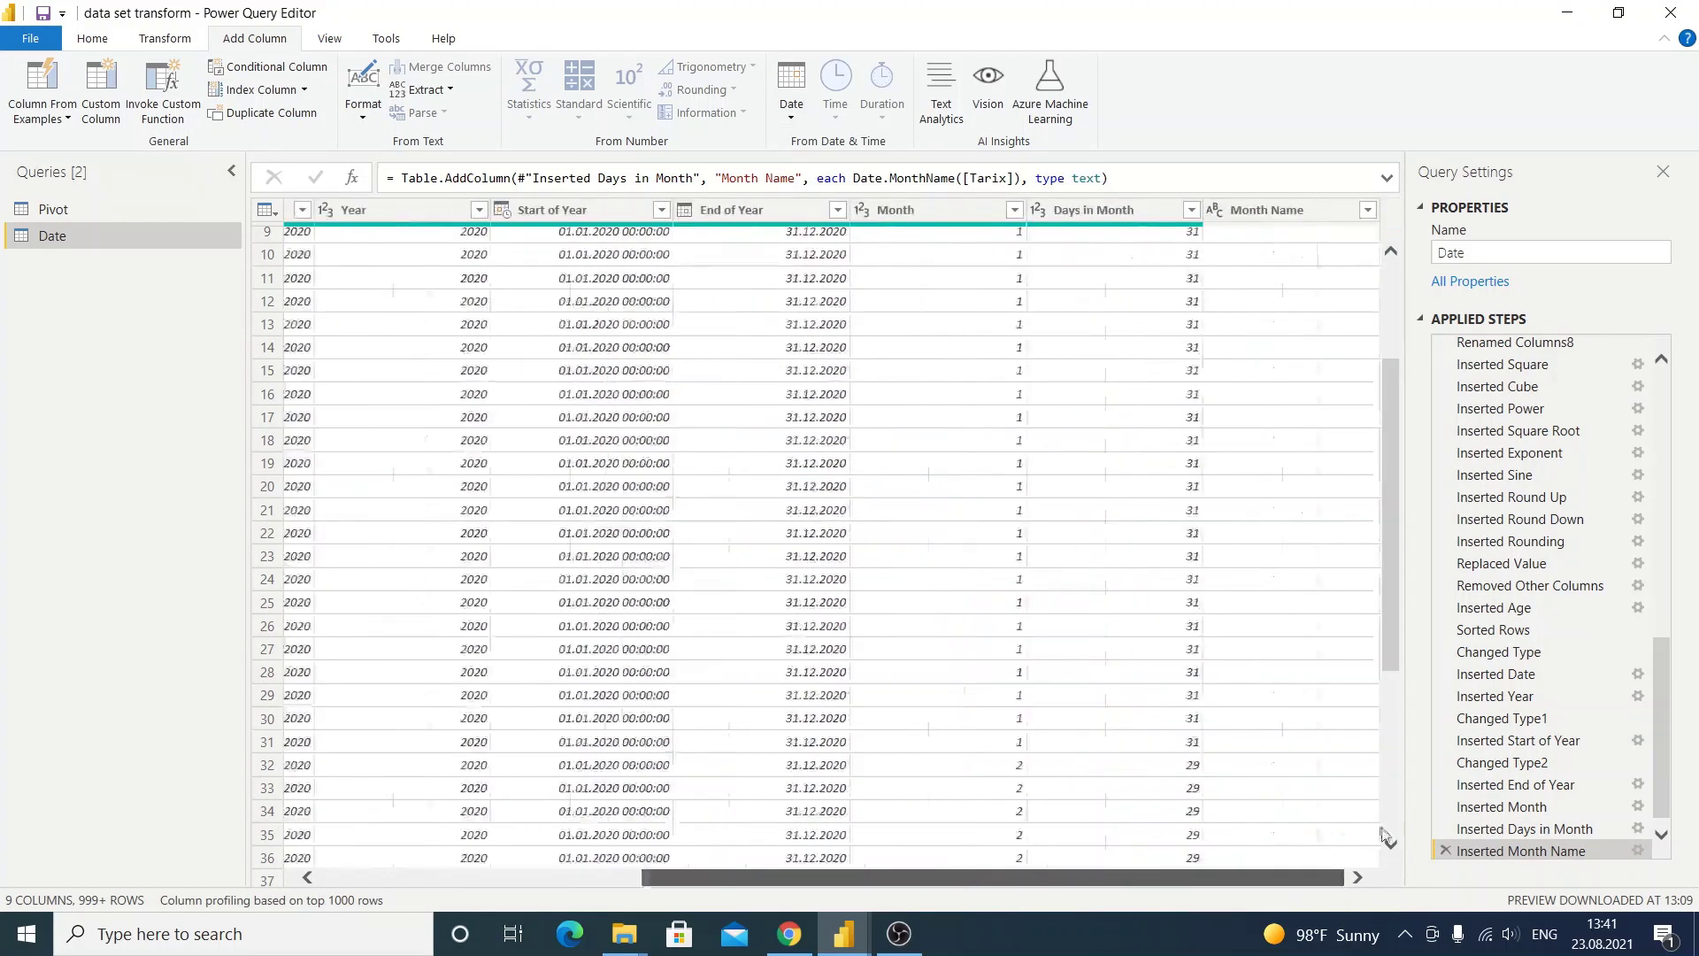
pyautogui.scroll(3, 1324, 437)
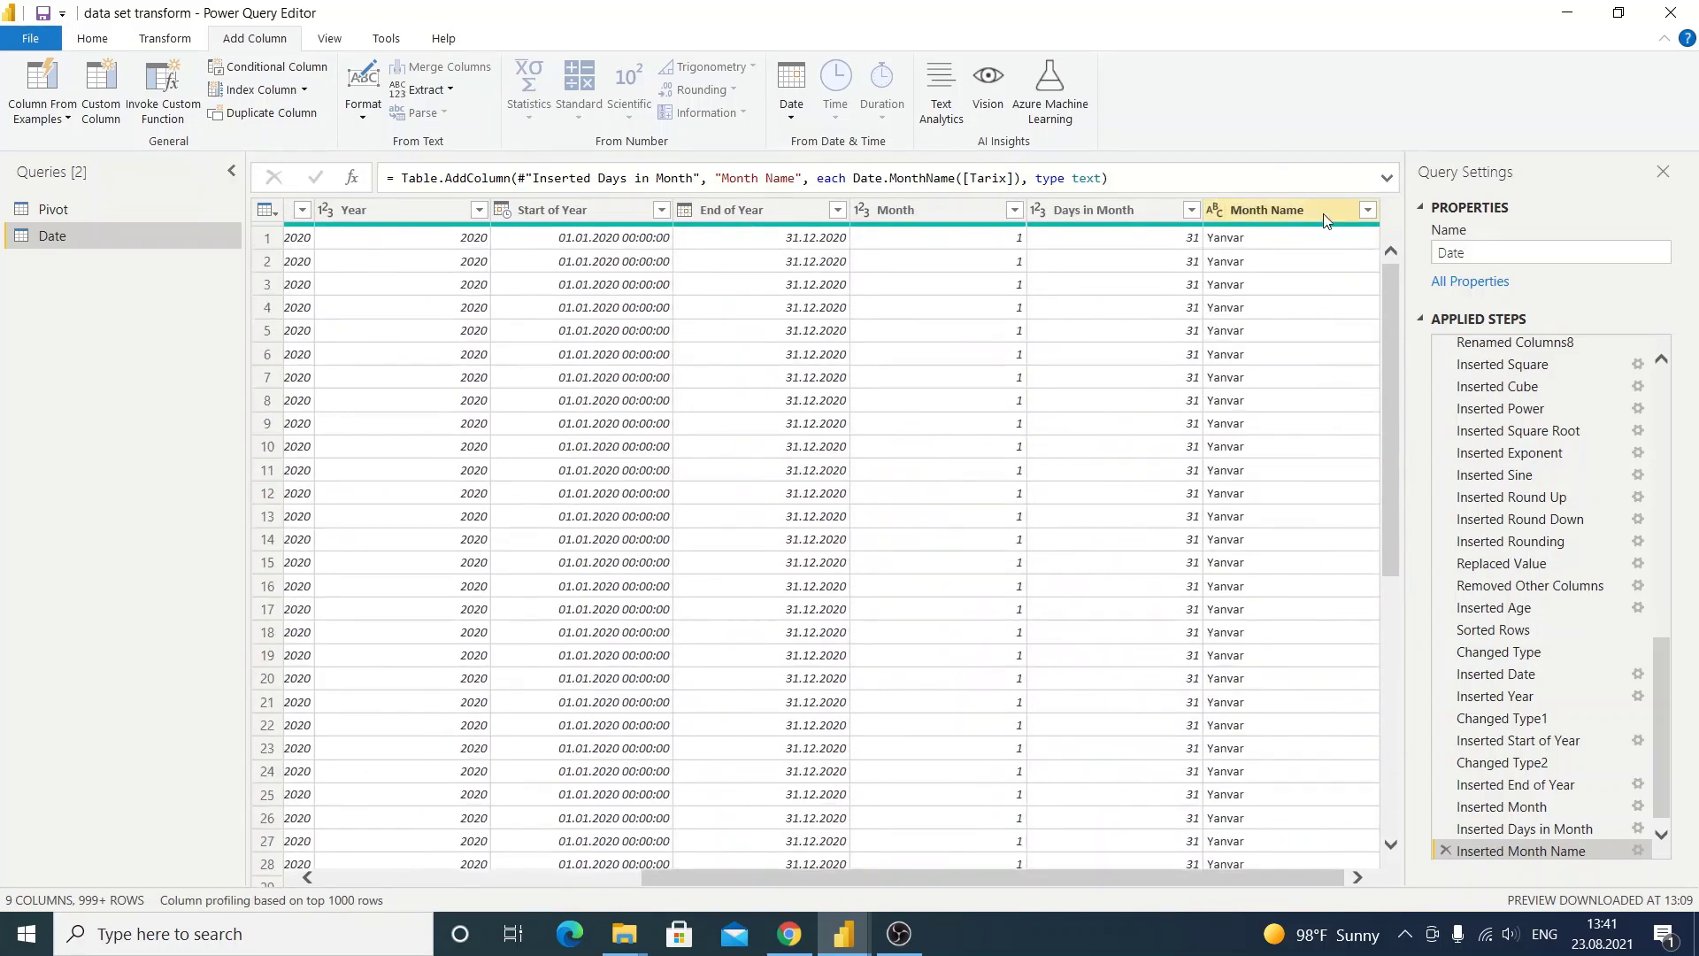
pyautogui.click(1319, 354)
pyautogui.click(926, 208)
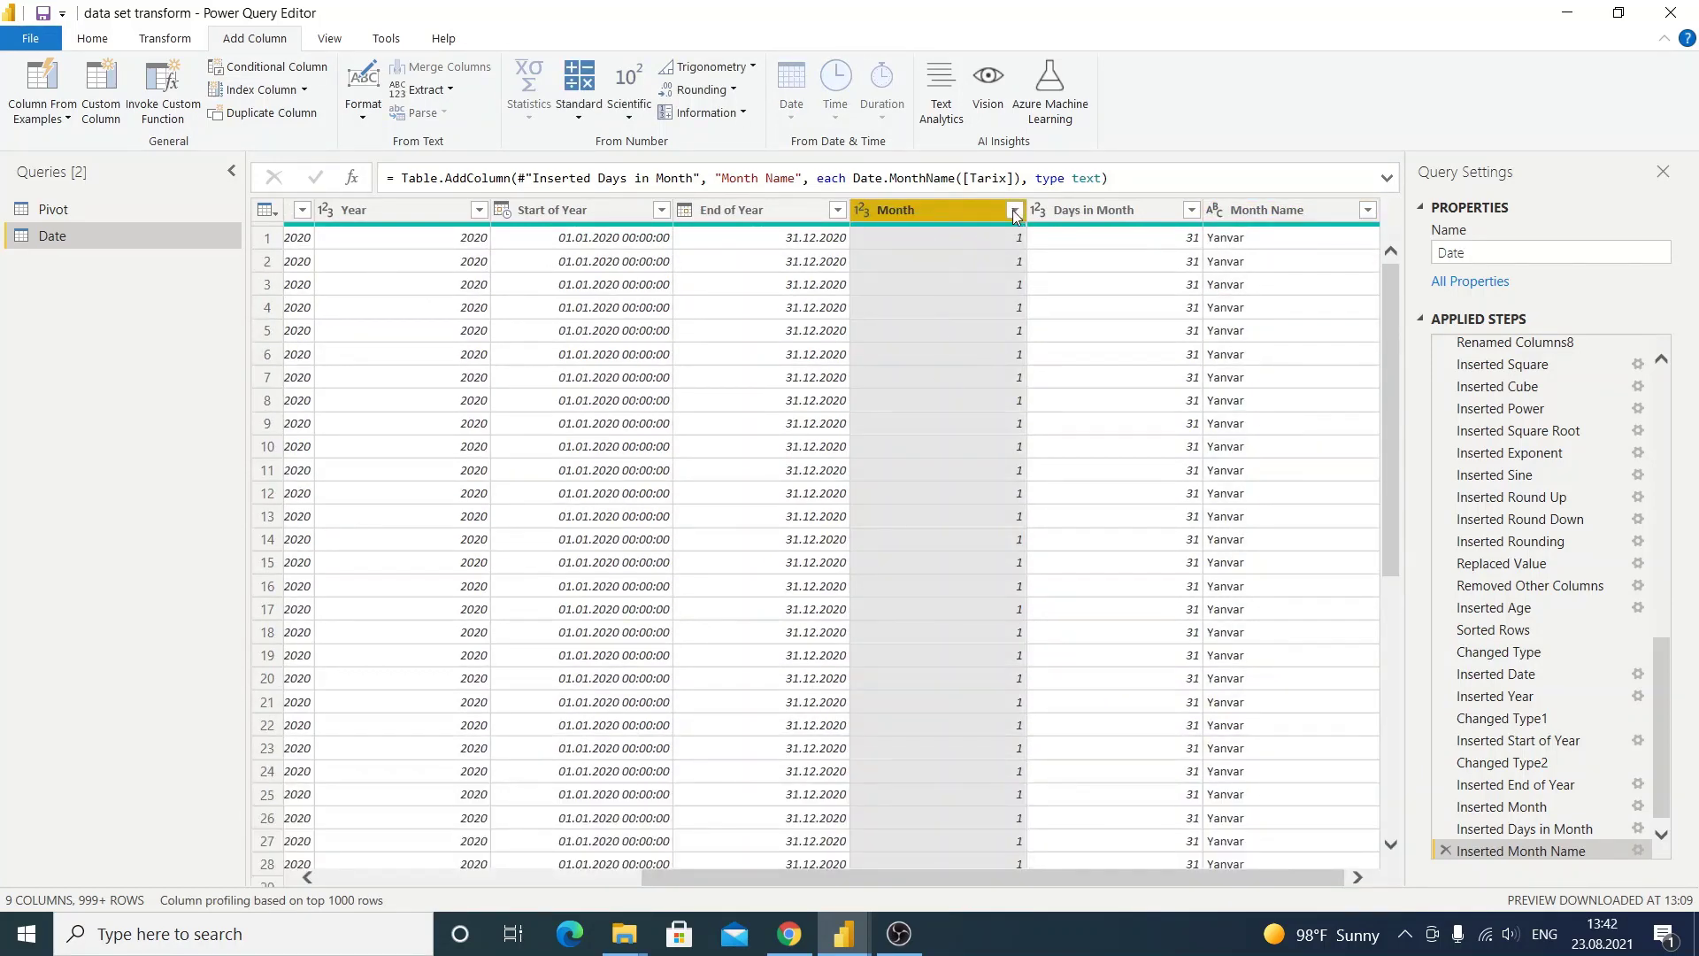
pyautogui.click(1013, 211)
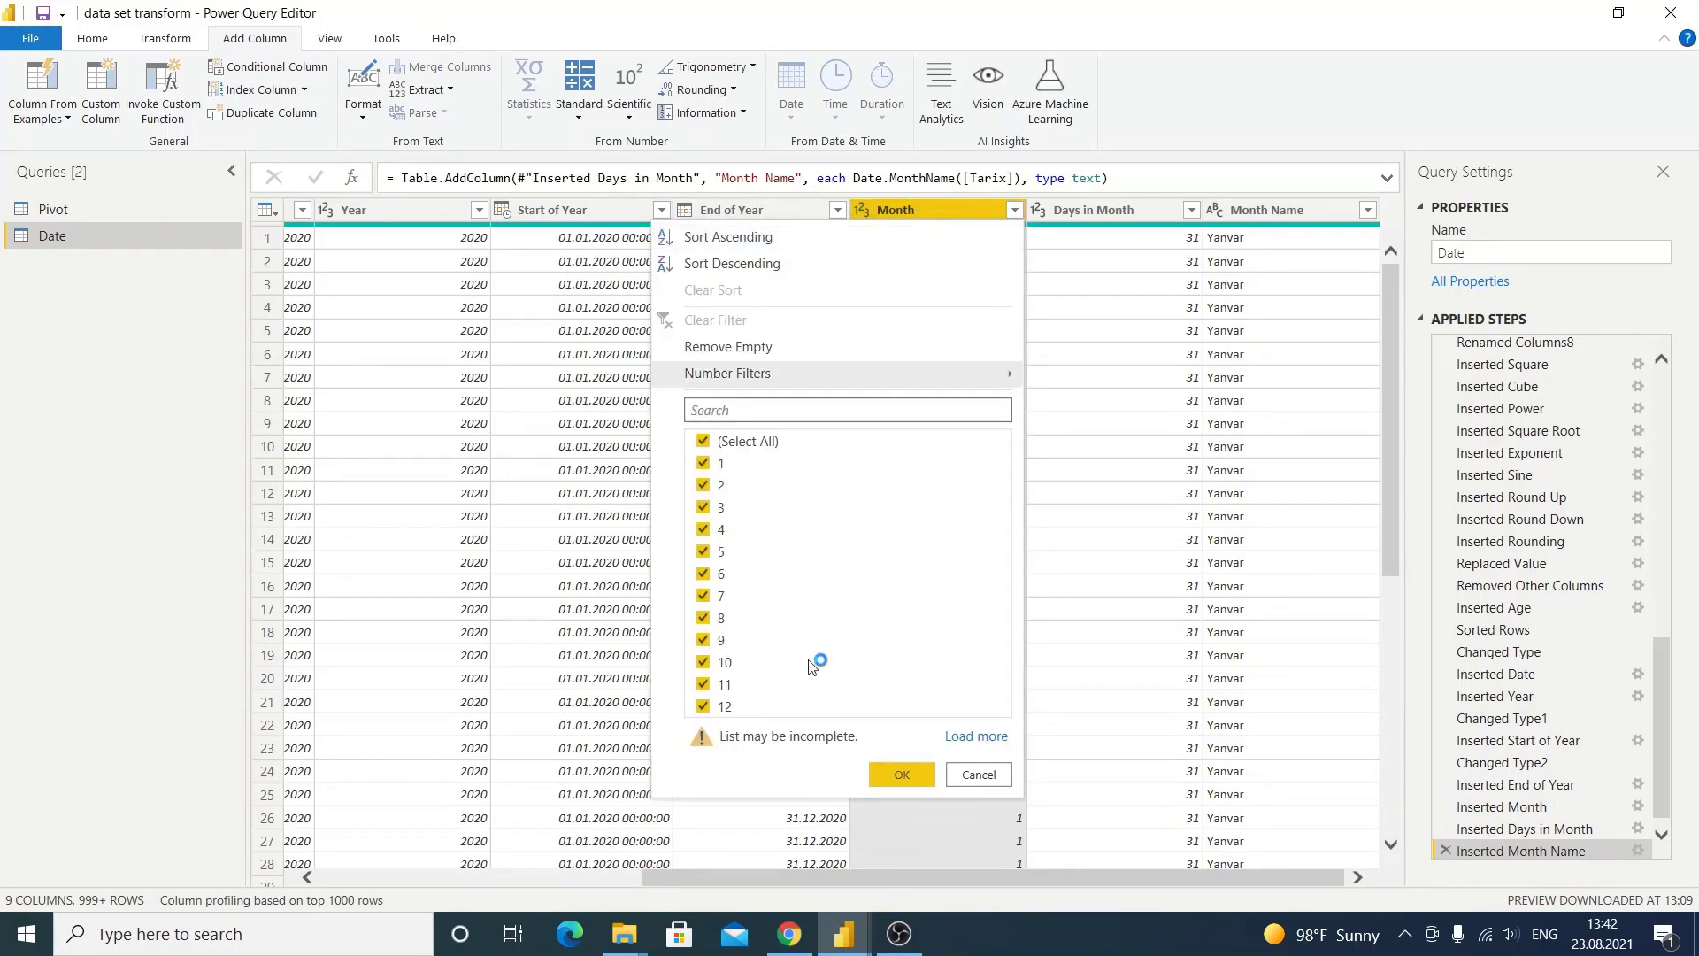
pyautogui.click(1145, 377)
pyautogui.click(1336, 219)
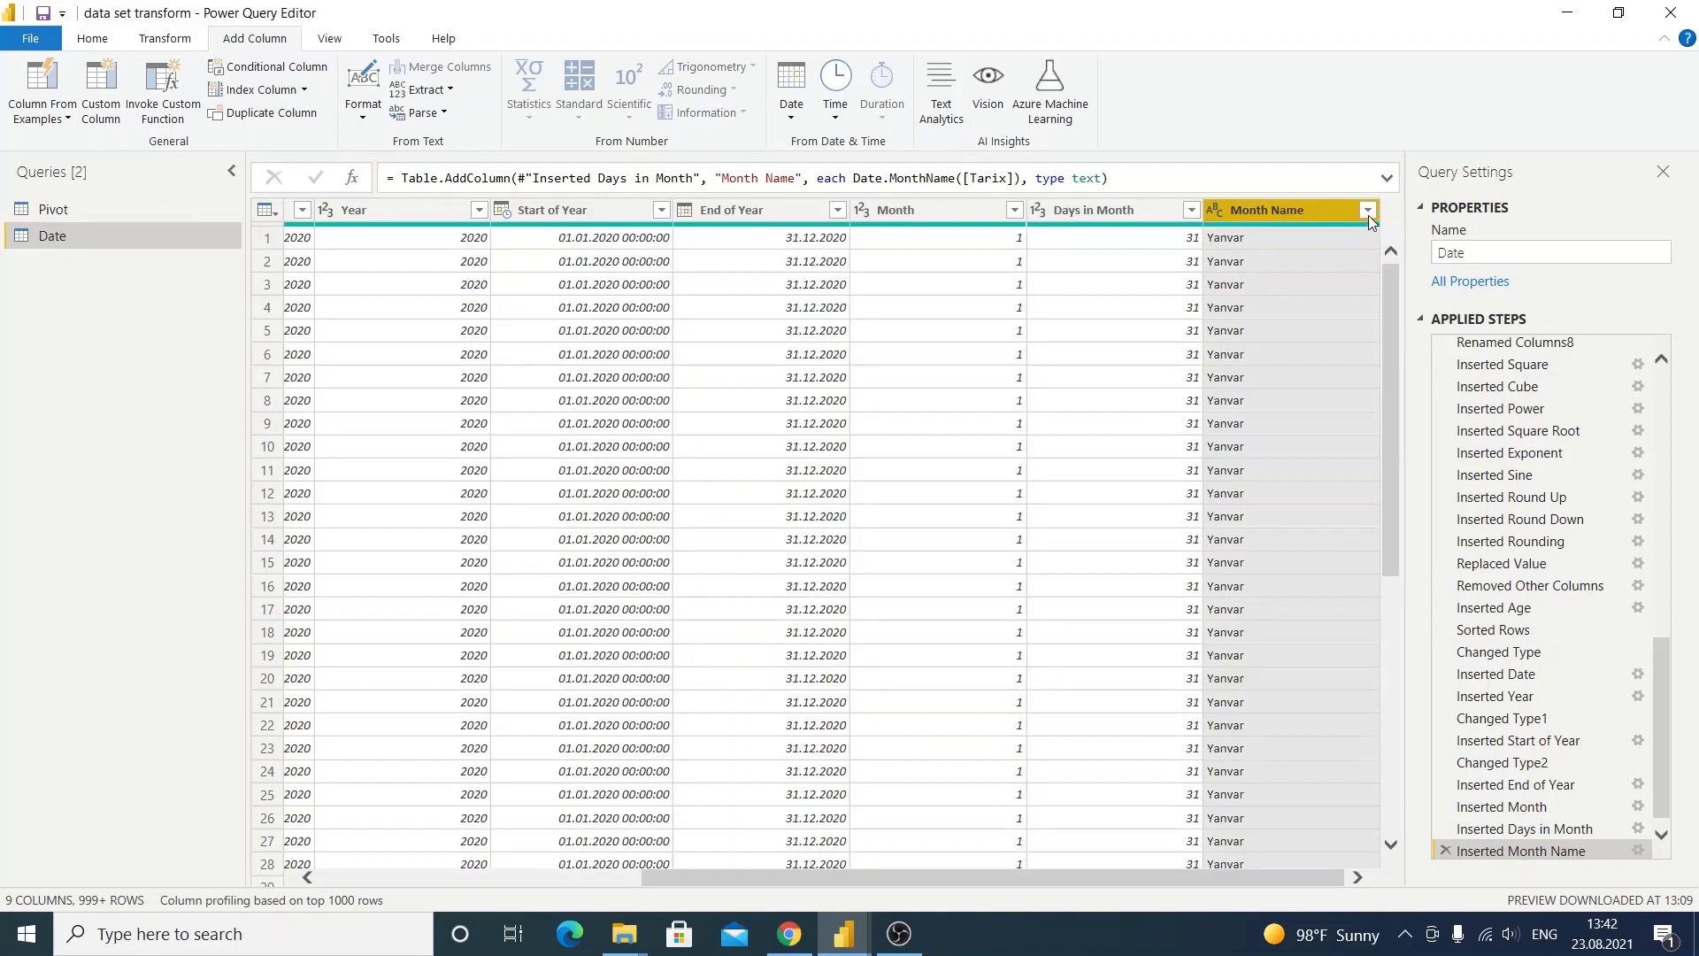
pyautogui.click(1367, 210)
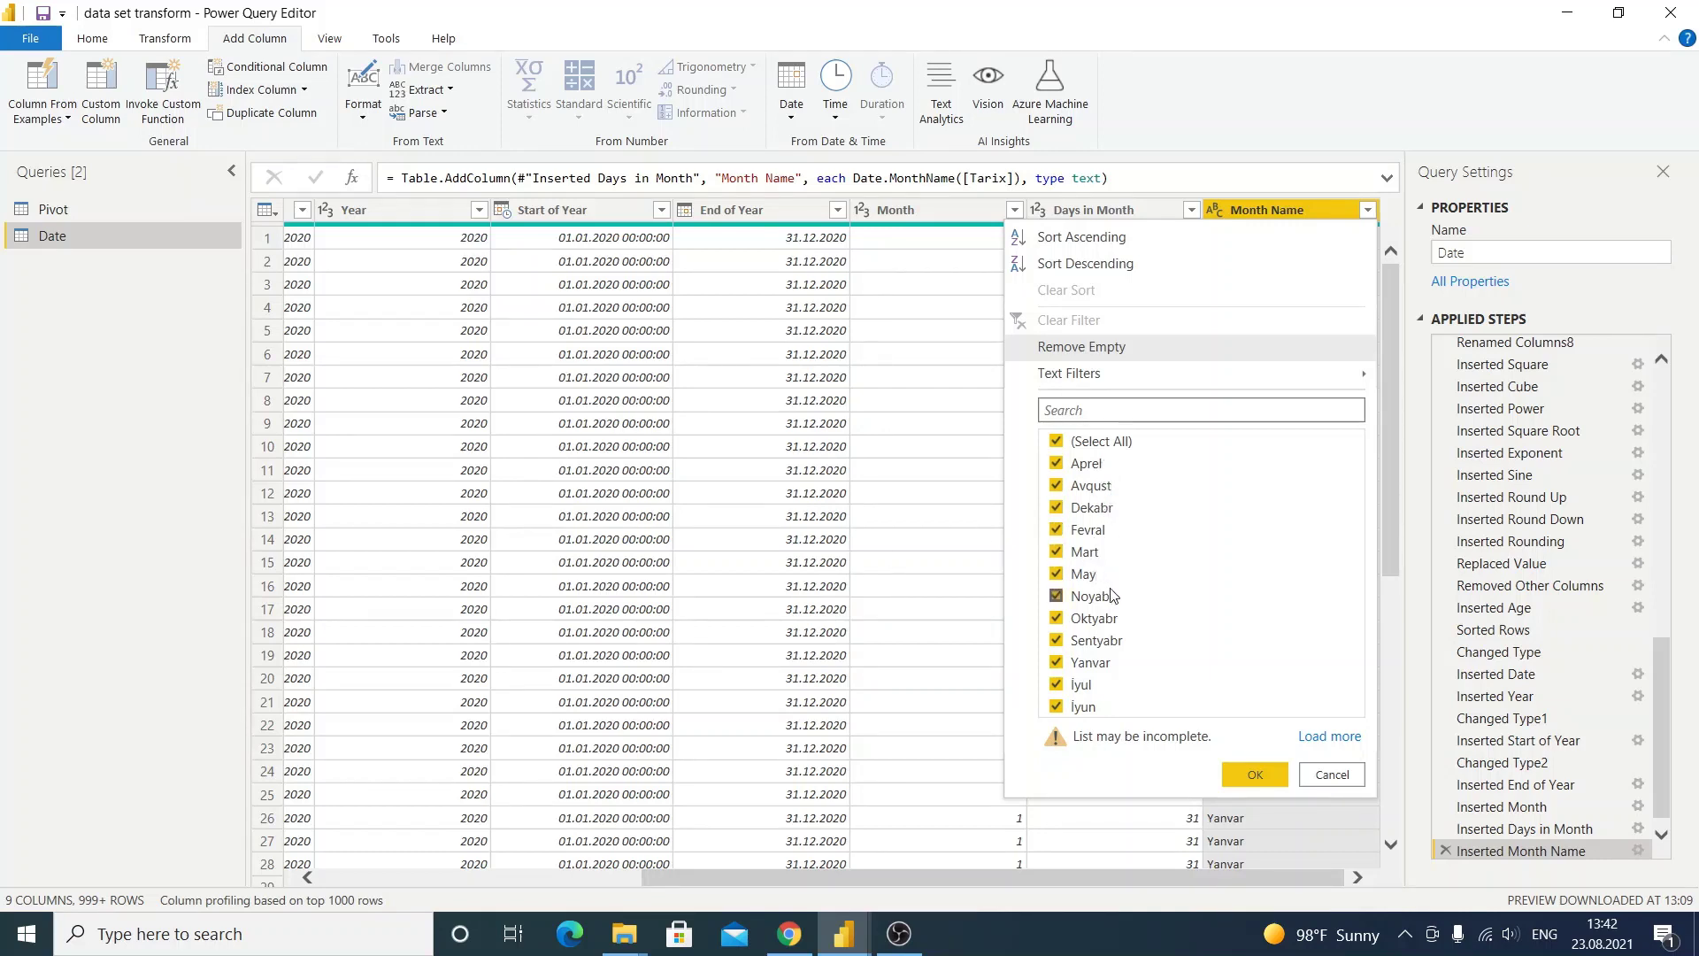
pyautogui.click(1331, 774)
# Add a Quarter of Year column calculated from Tarix.
pyautogui.moveTo(1193, 881); pyautogui.dragTo(702, 875)
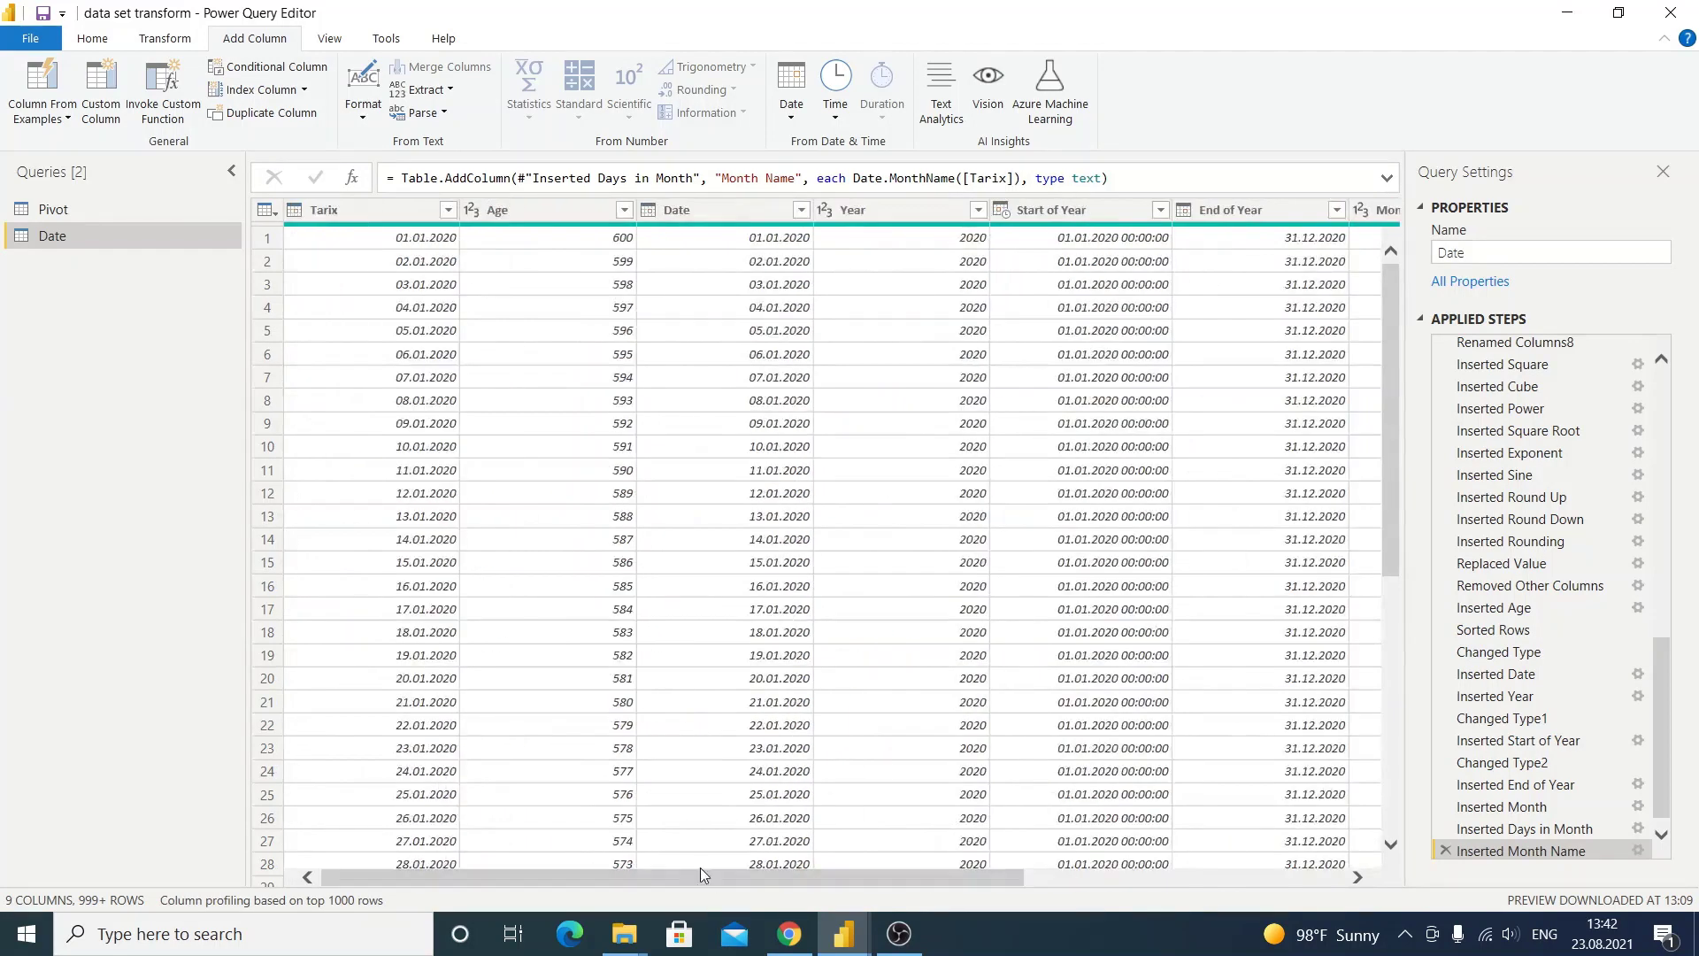
pyautogui.click(799, 100)
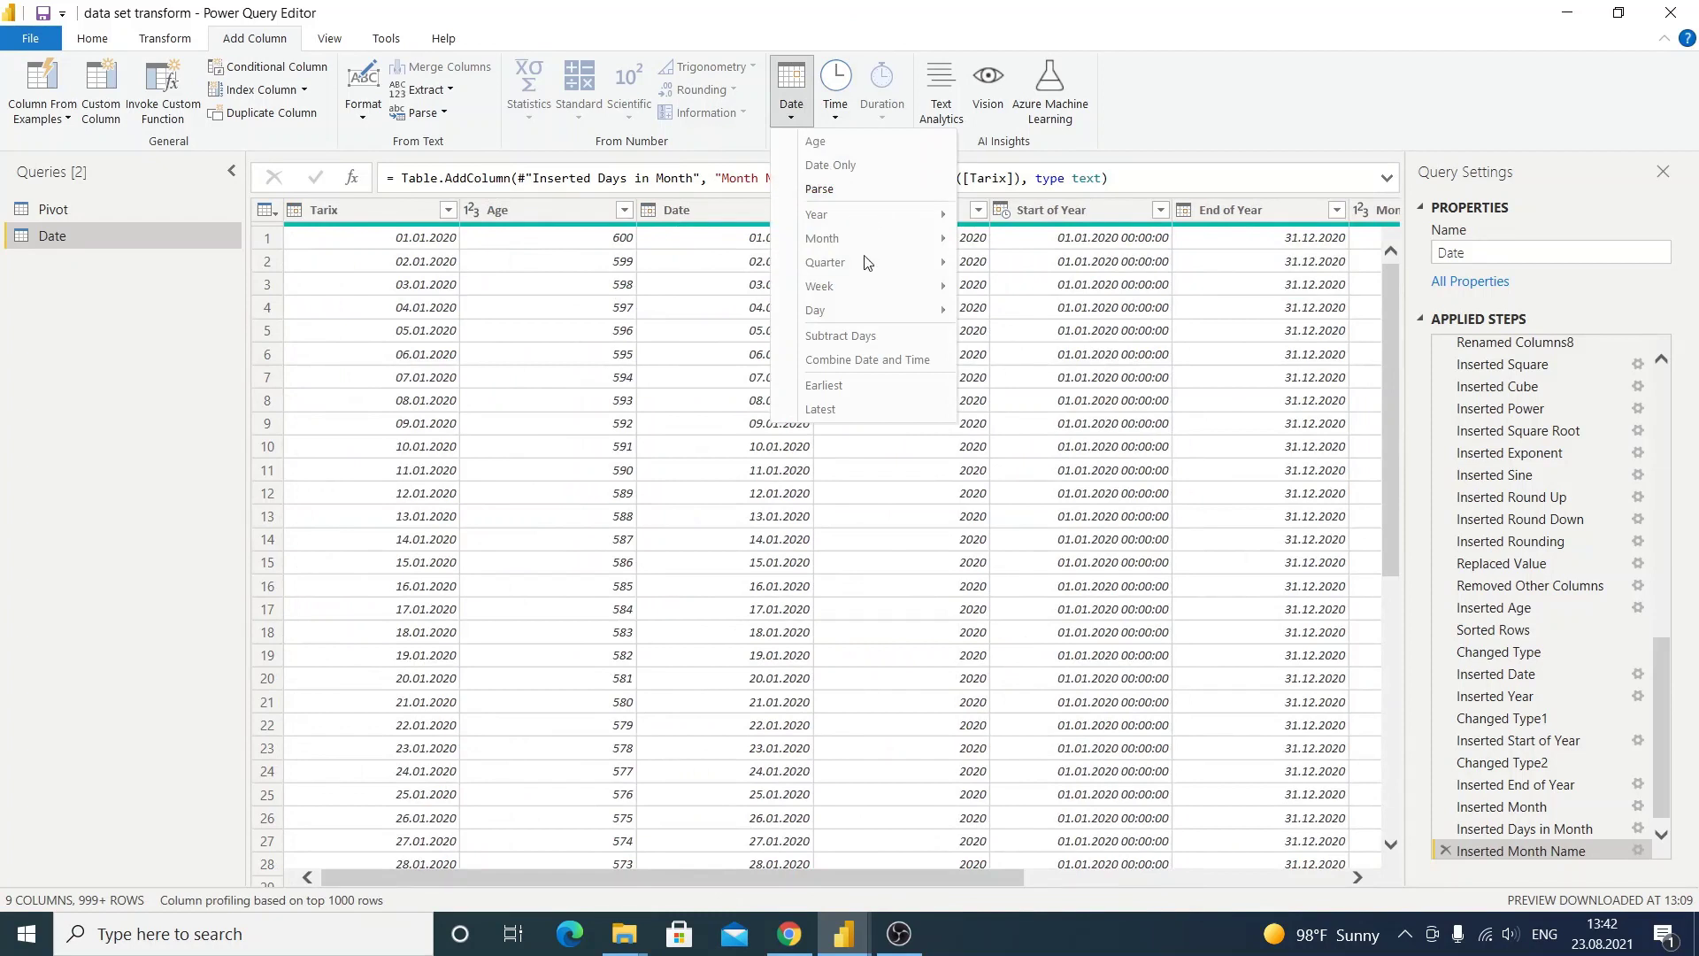
pyautogui.click(561, 382)
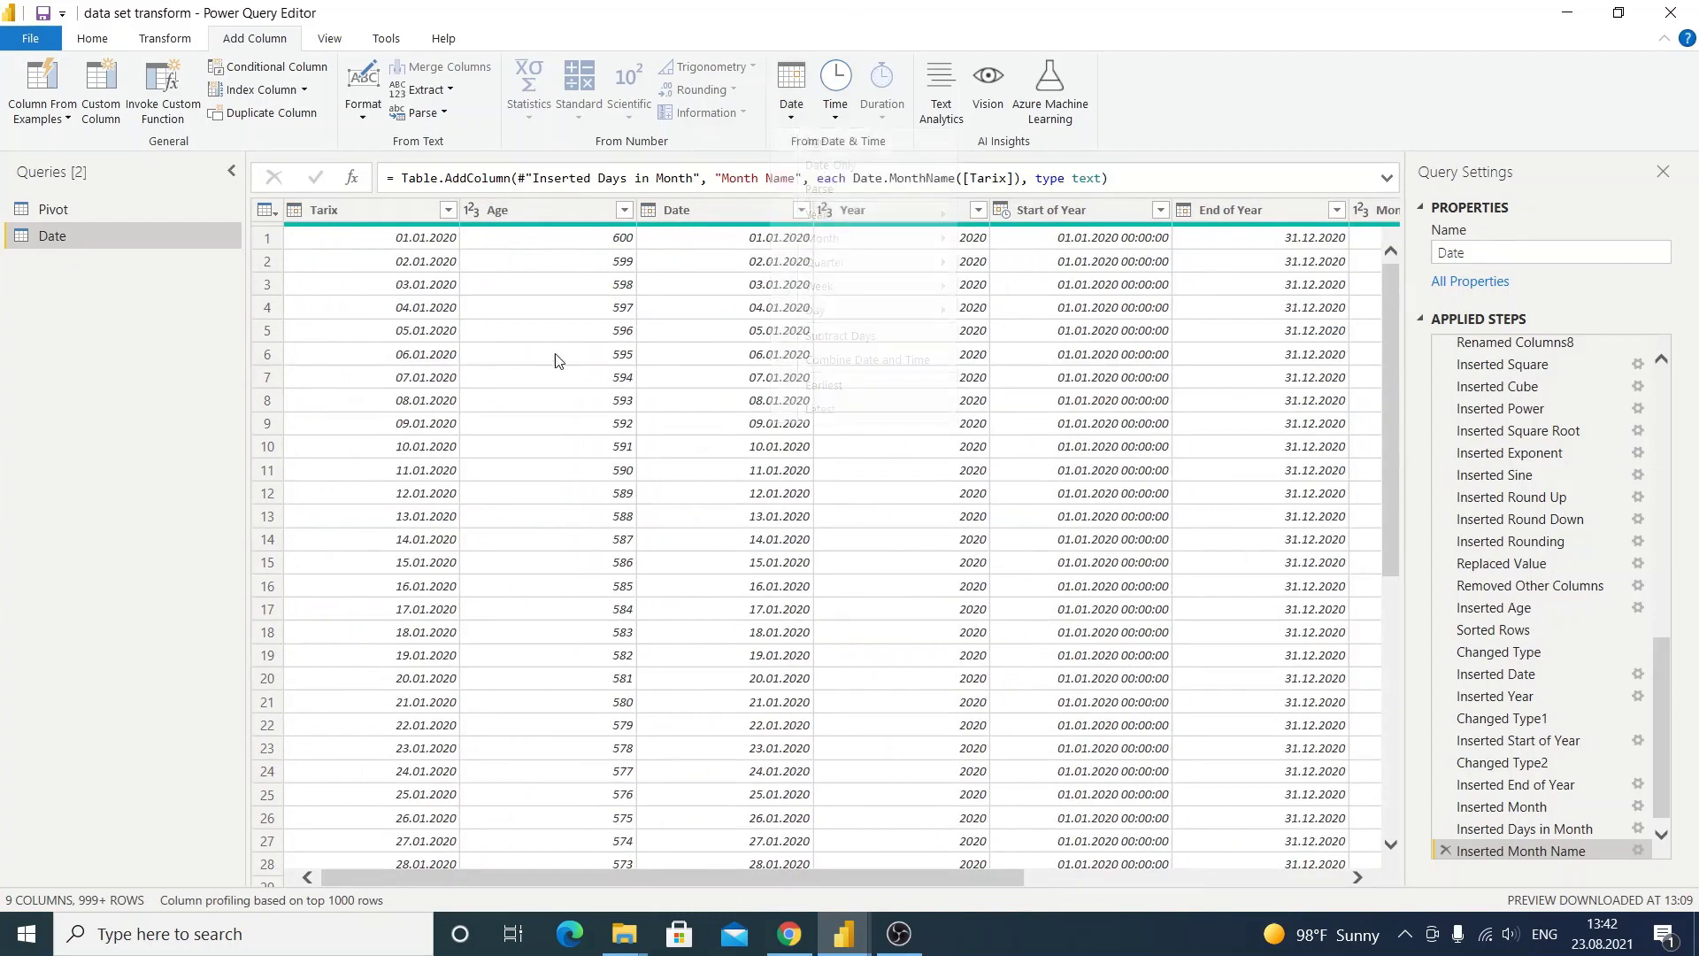
pyautogui.click(352, 213)
pyautogui.click(795, 90)
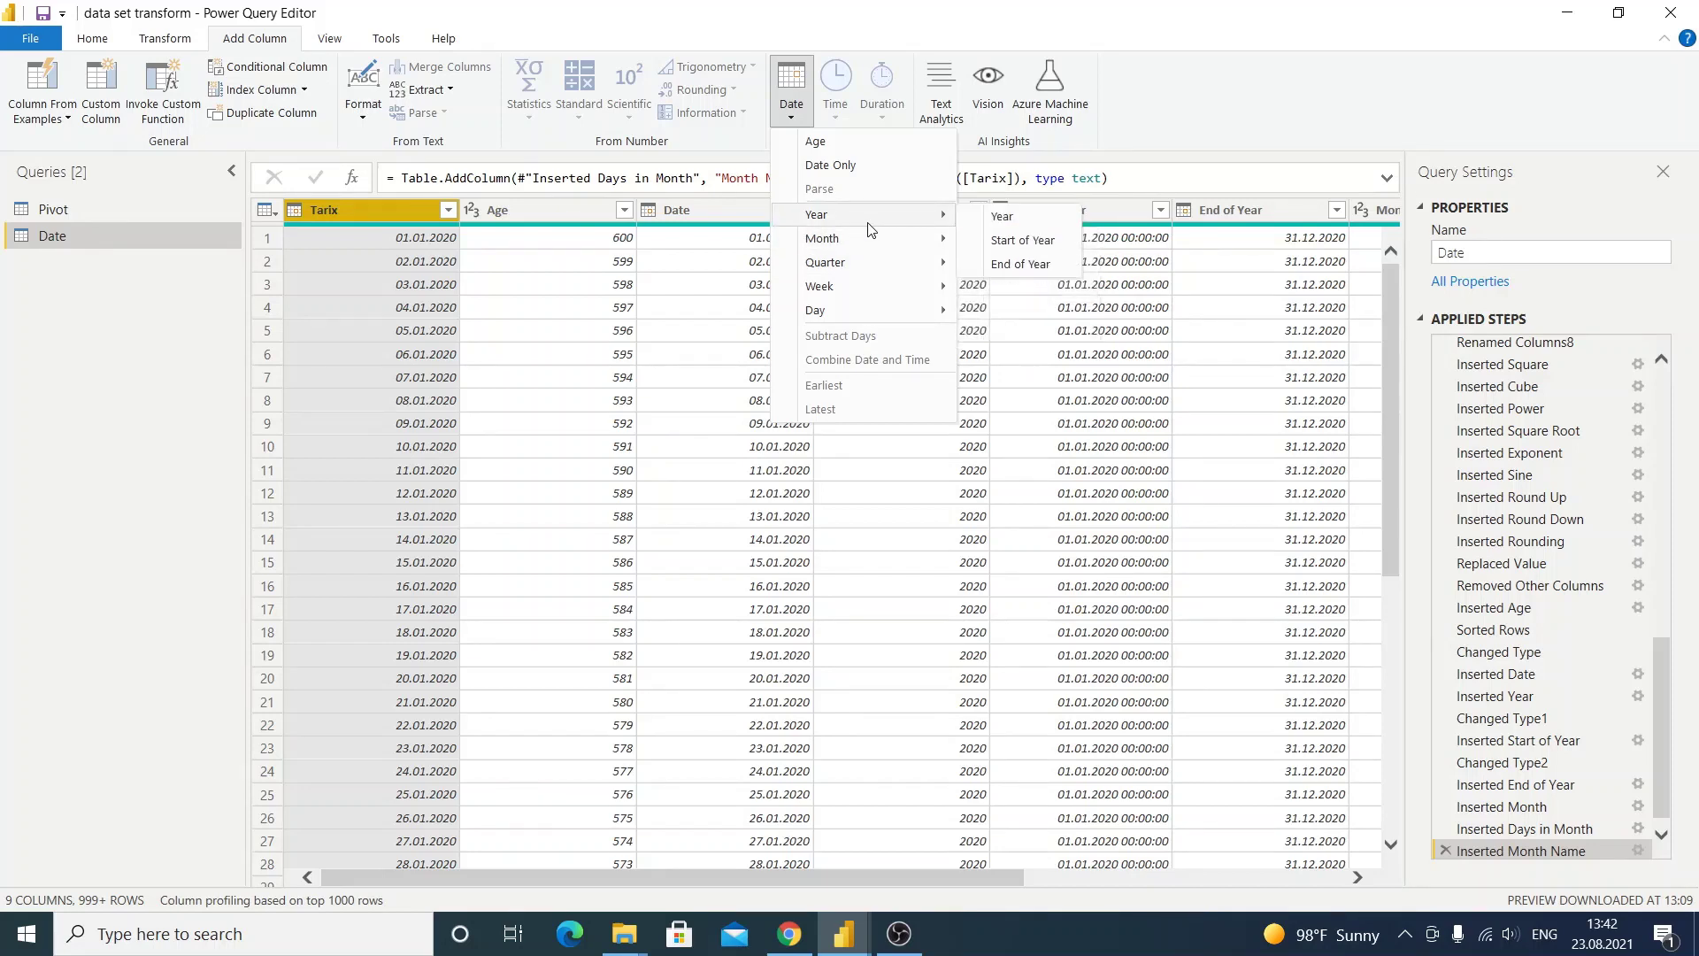
pyautogui.moveTo(824, 262)
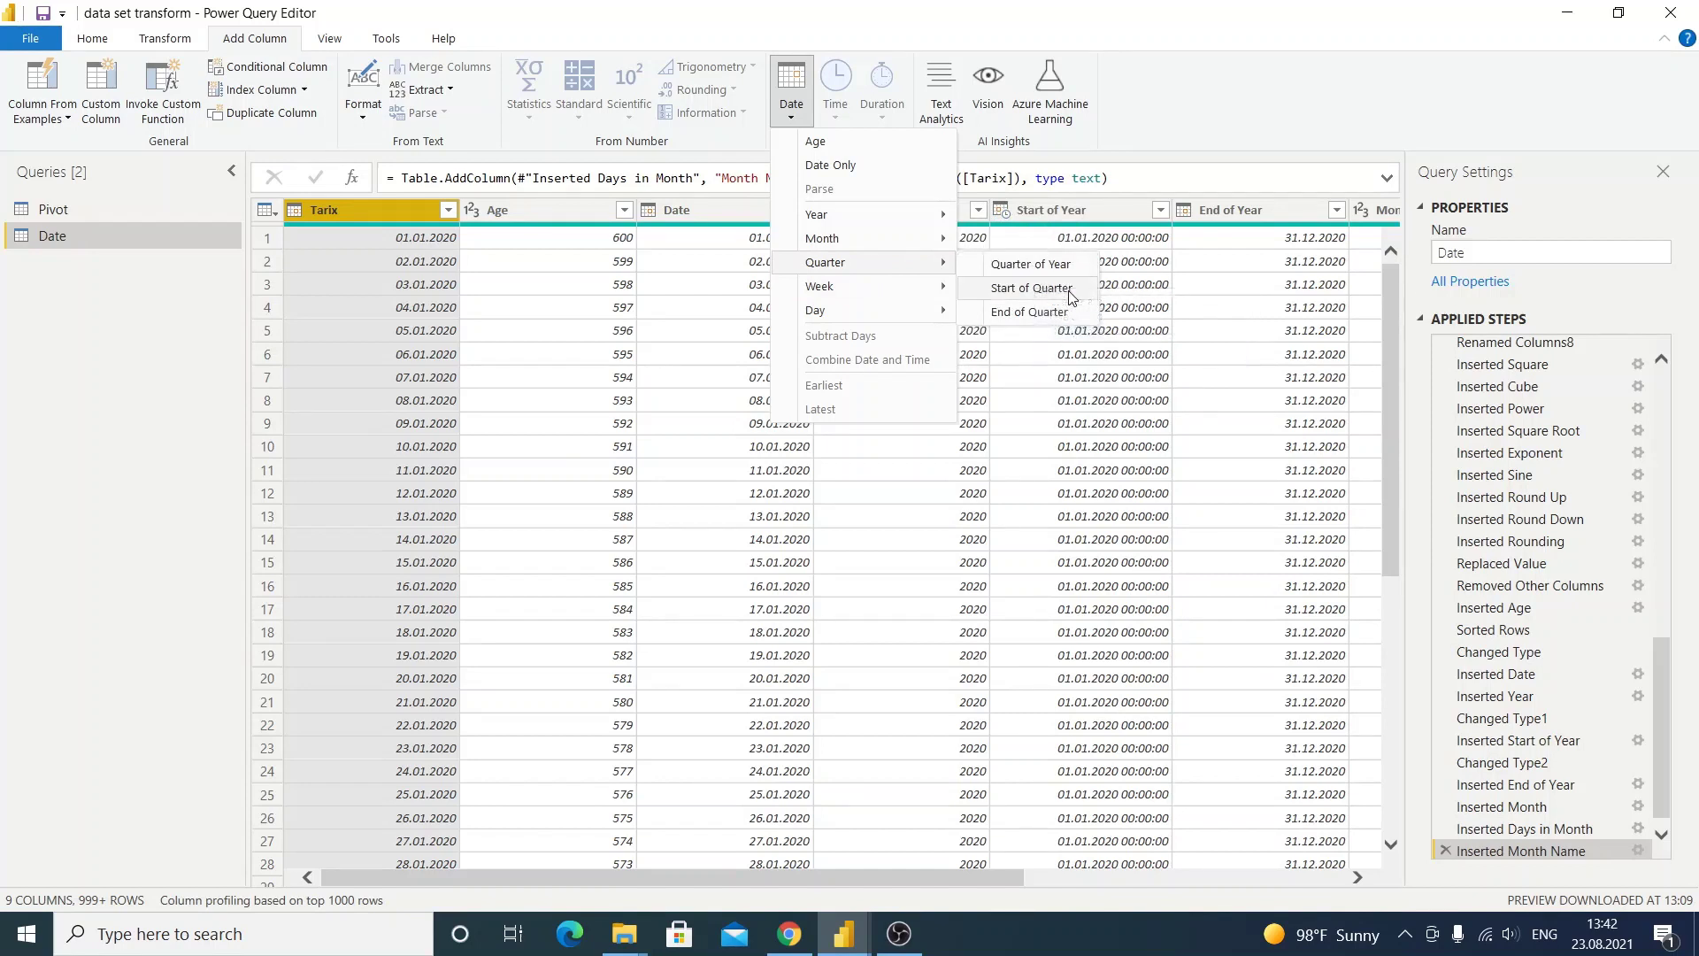
pyautogui.click(1031, 265)
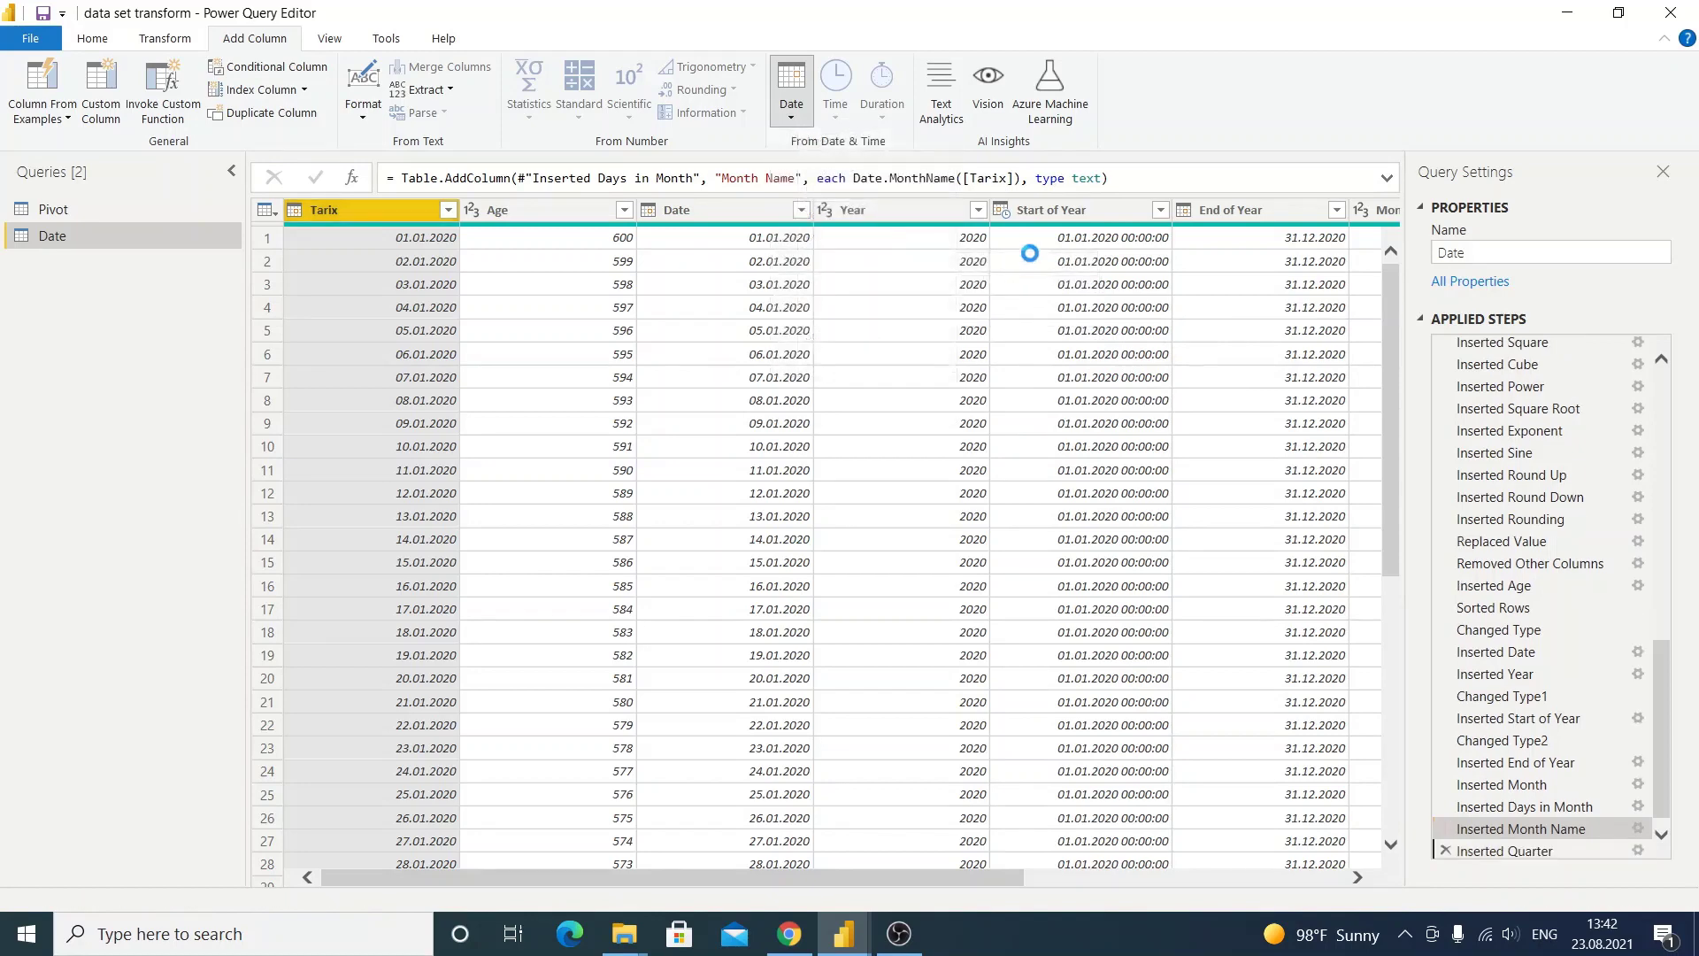
# Filter Month Name to Oktyabr and verify those rows show Quarter 4.
pyautogui.click(1368, 210)
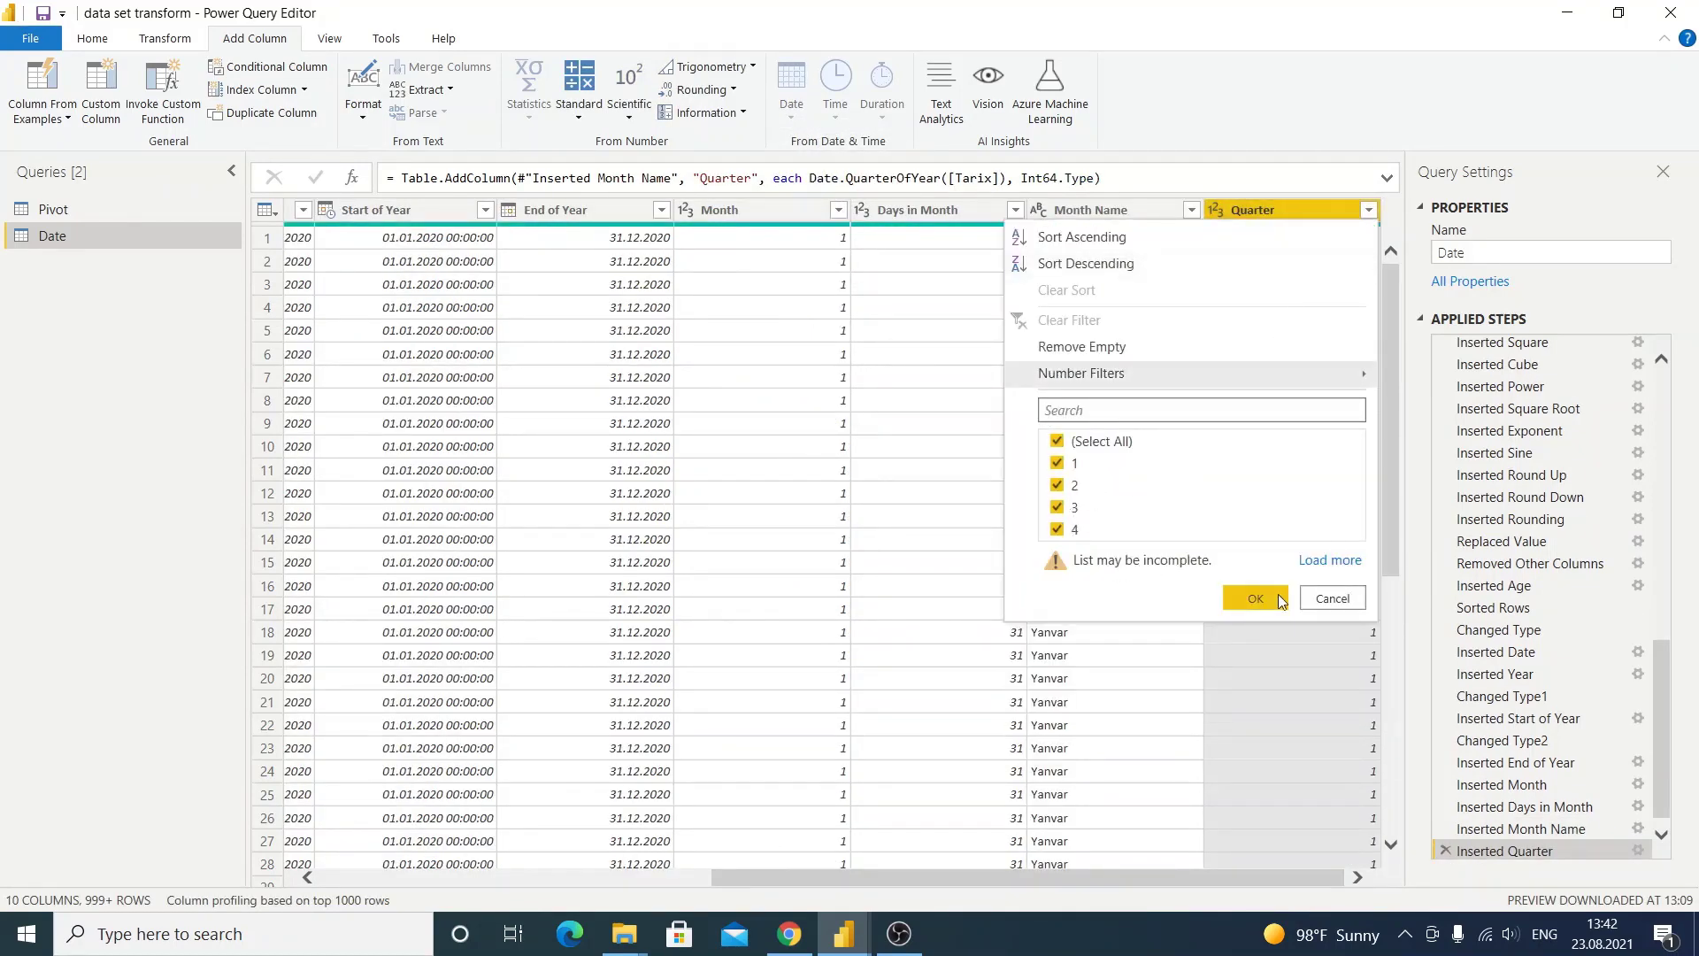
pyautogui.click(1332, 599)
pyautogui.click(1192, 209)
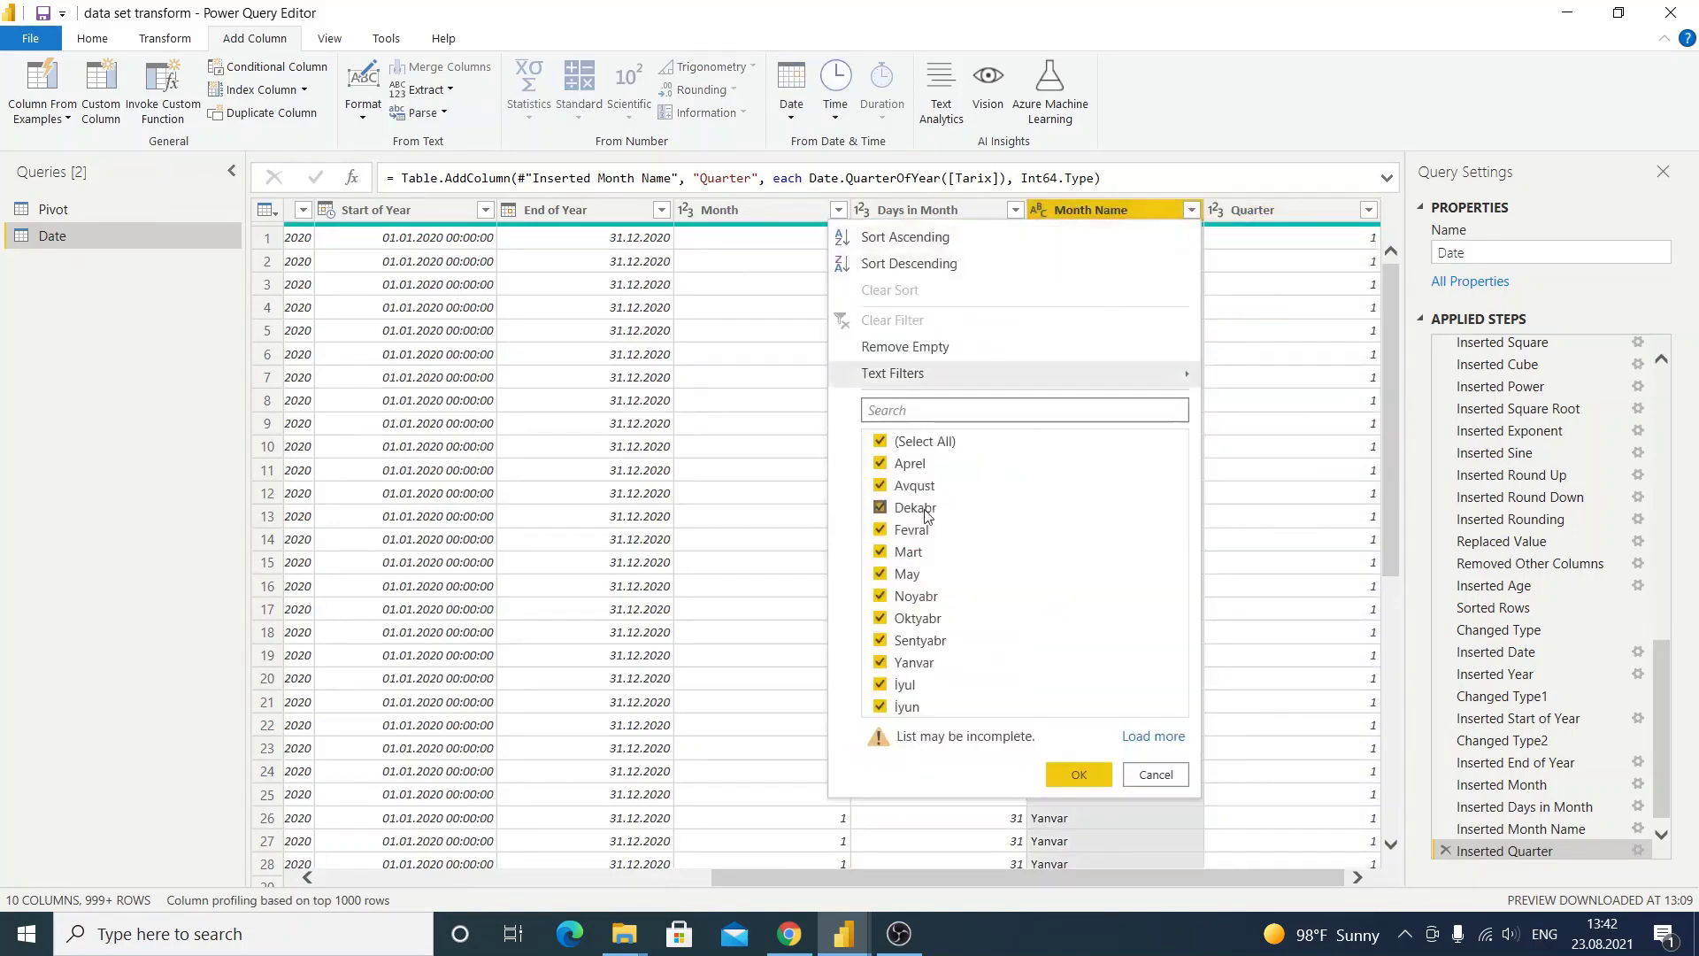
pyautogui.click(879, 441)
pyautogui.click(920, 618)
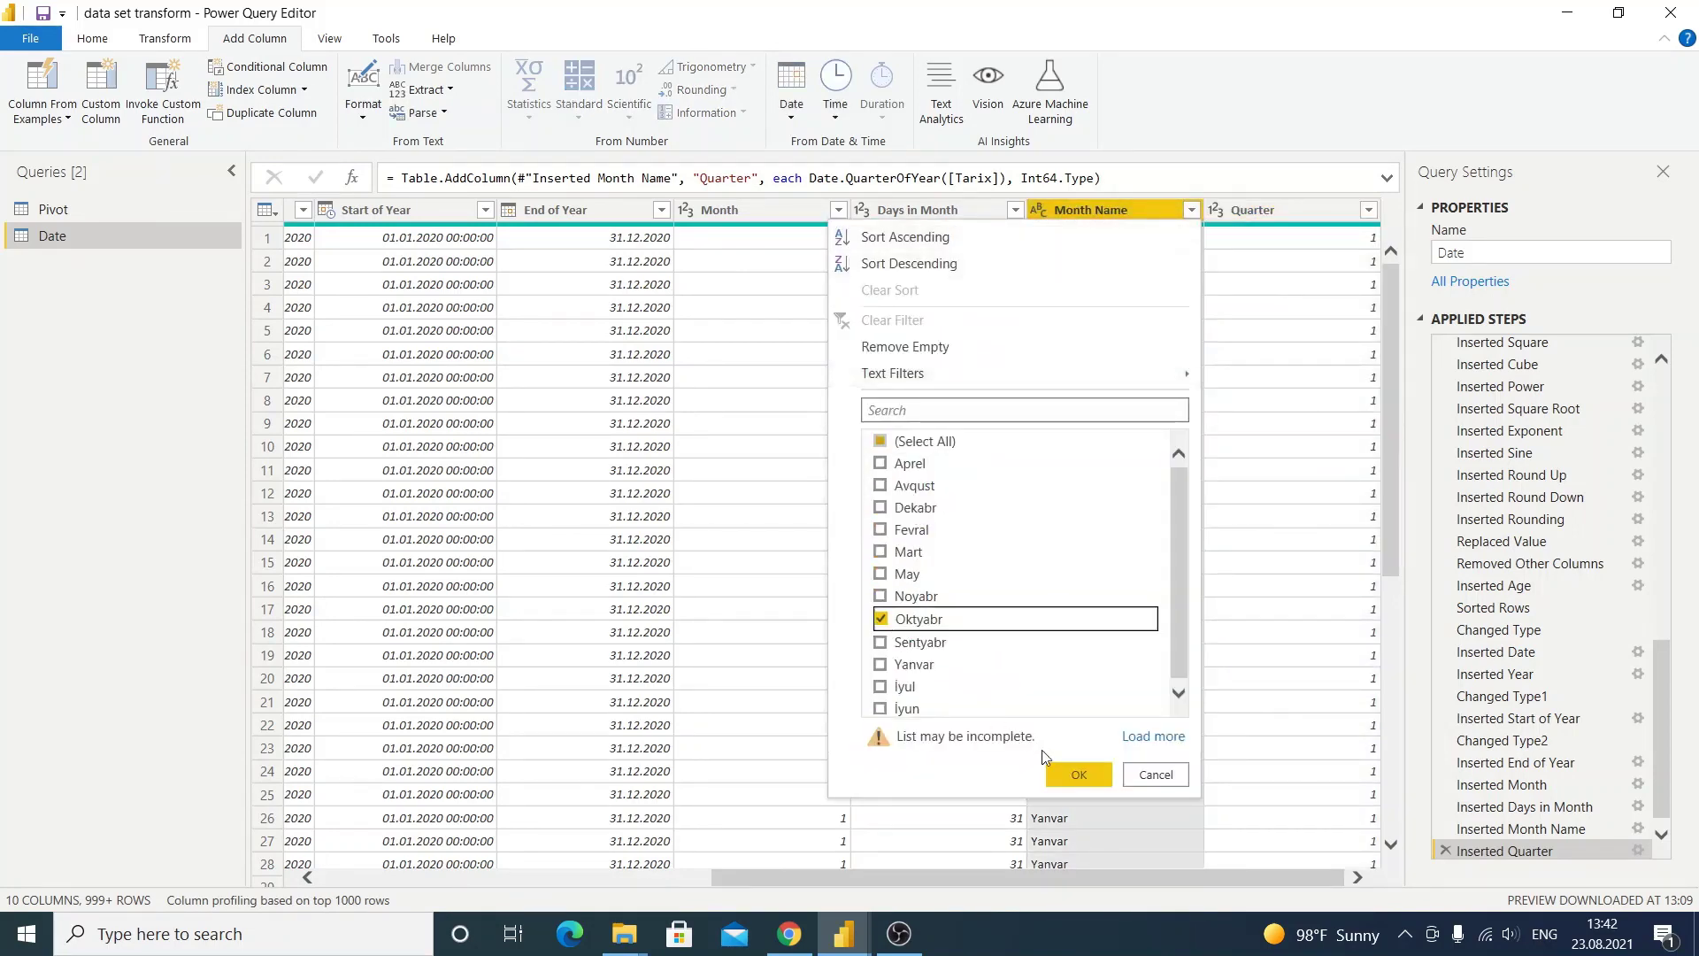
pyautogui.click(1078, 773)
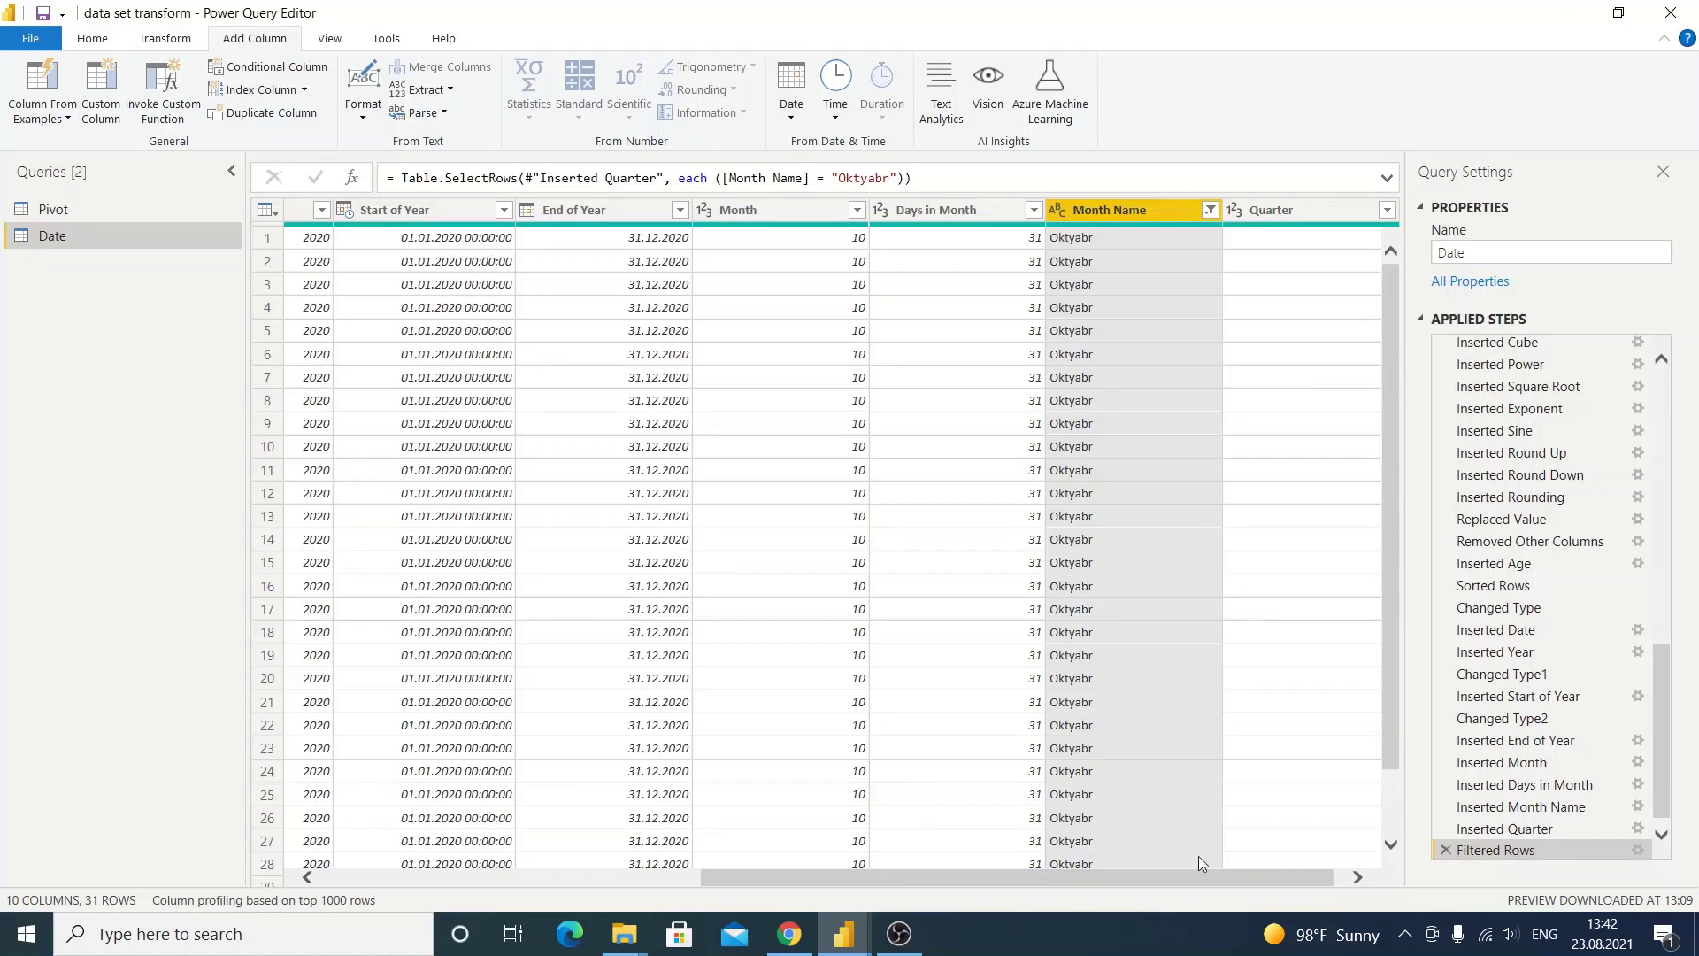
pyautogui.click(1278, 263)
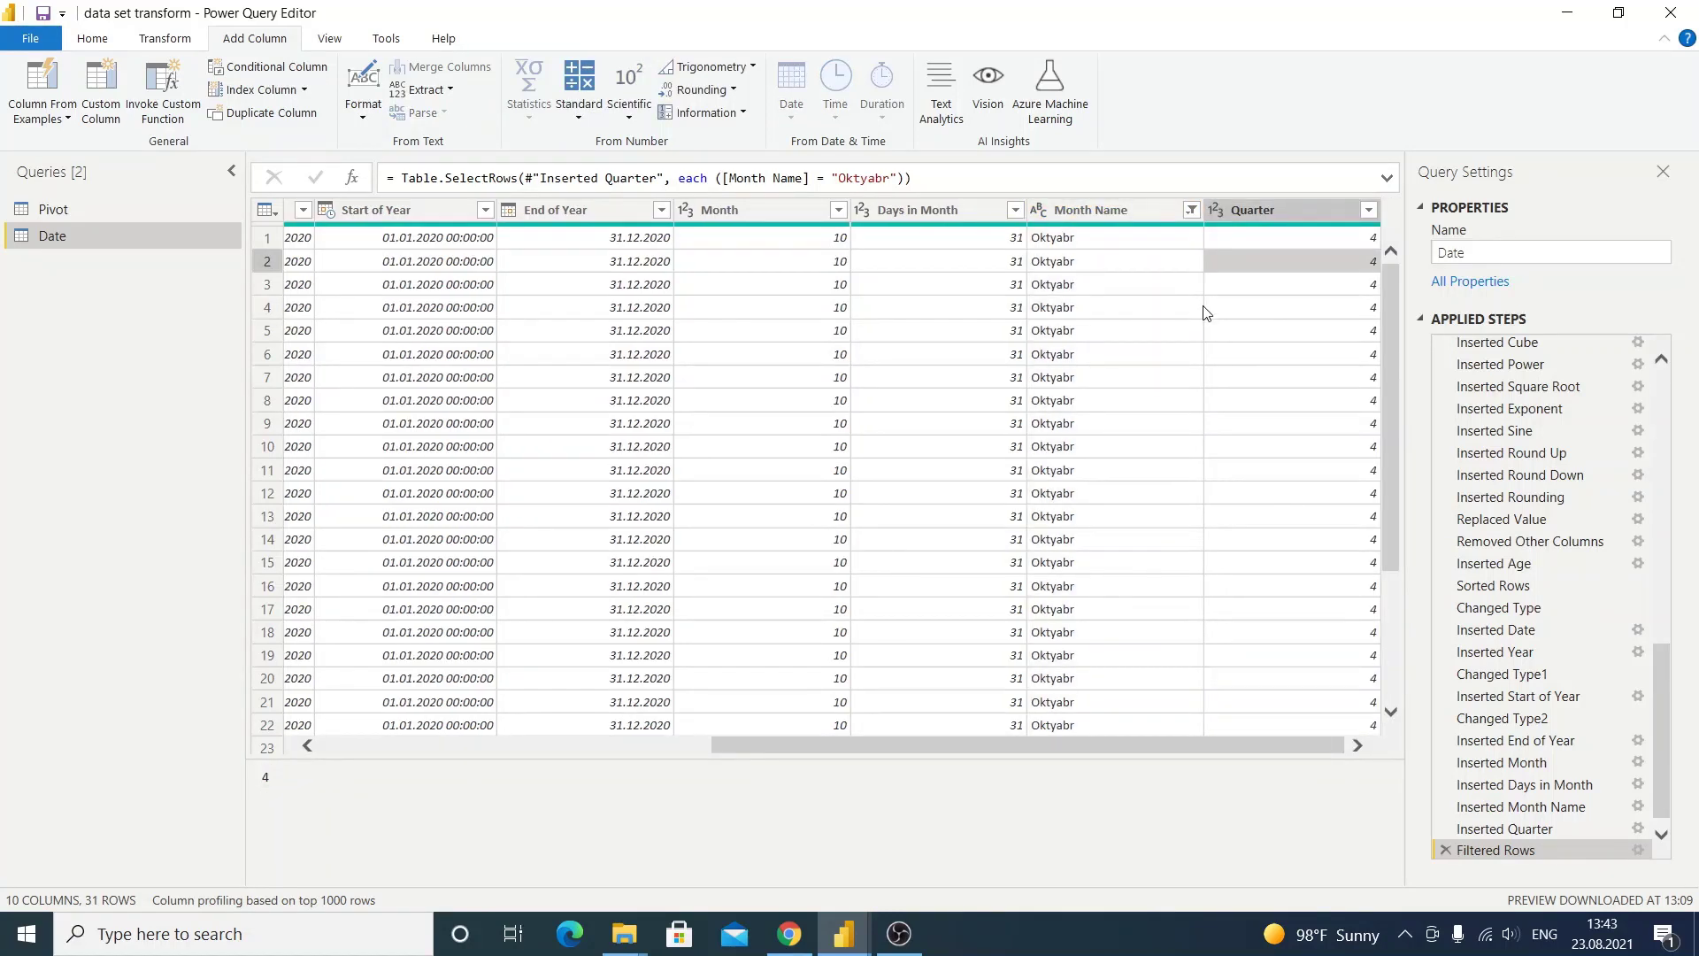
# Switch the Month Name filter to Noyabr, then select all months again.
pyautogui.click(1190, 210)
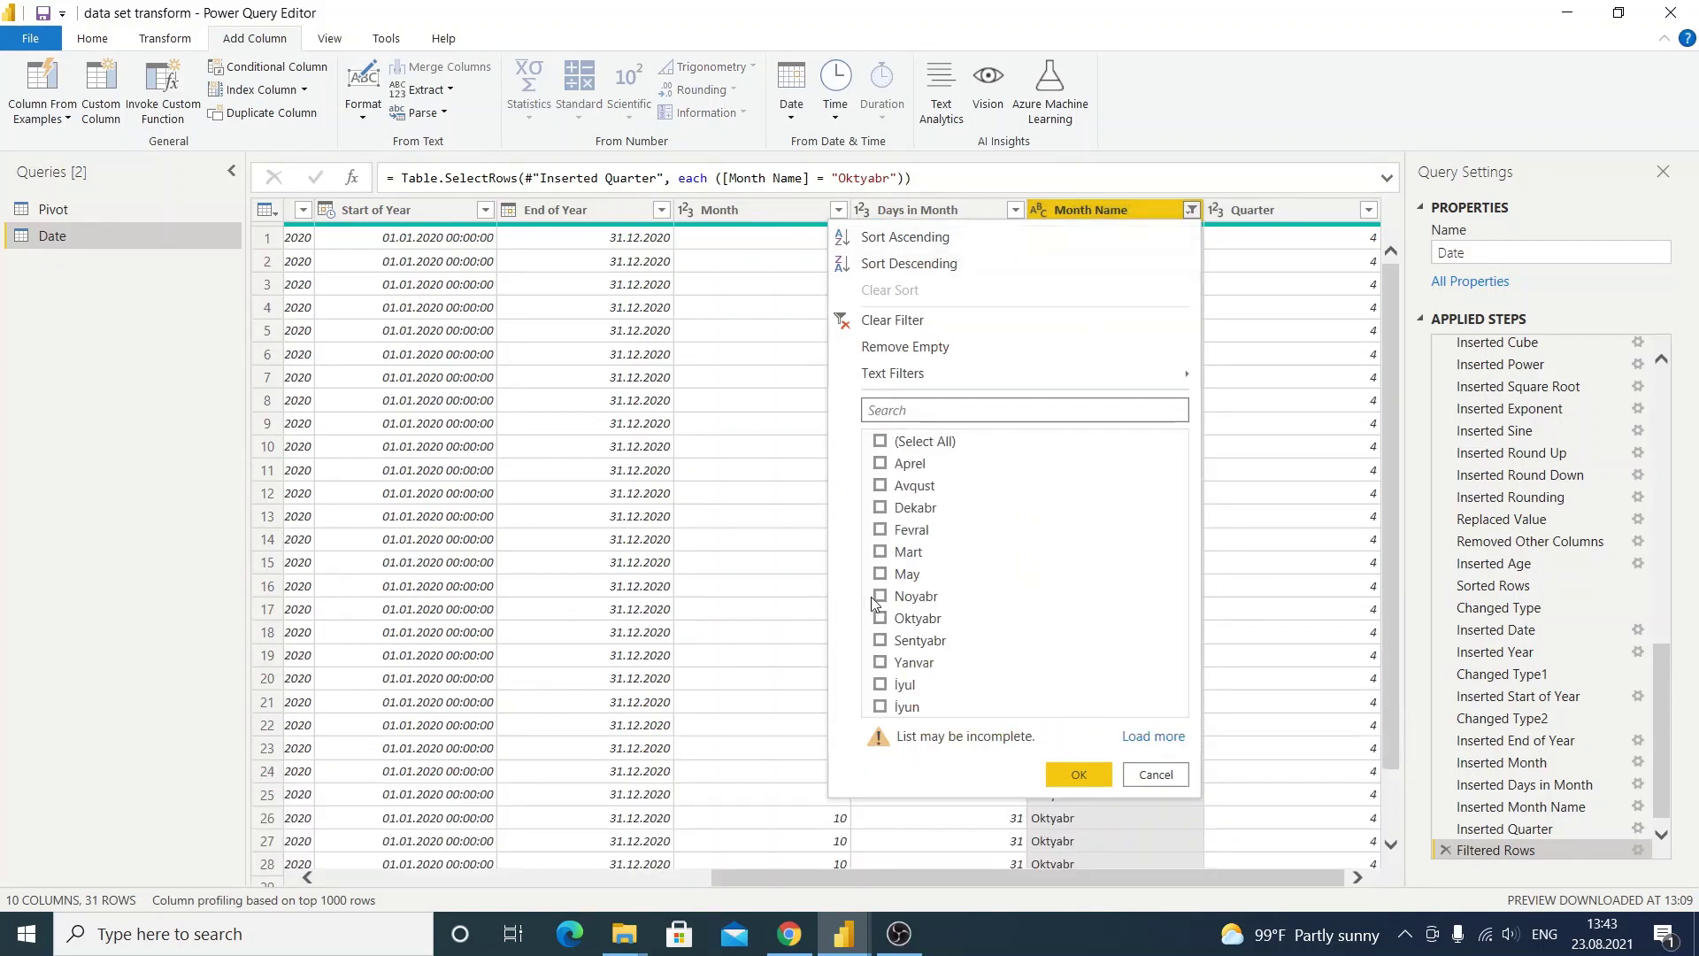
pyautogui.click(879, 597)
pyautogui.click(1078, 774)
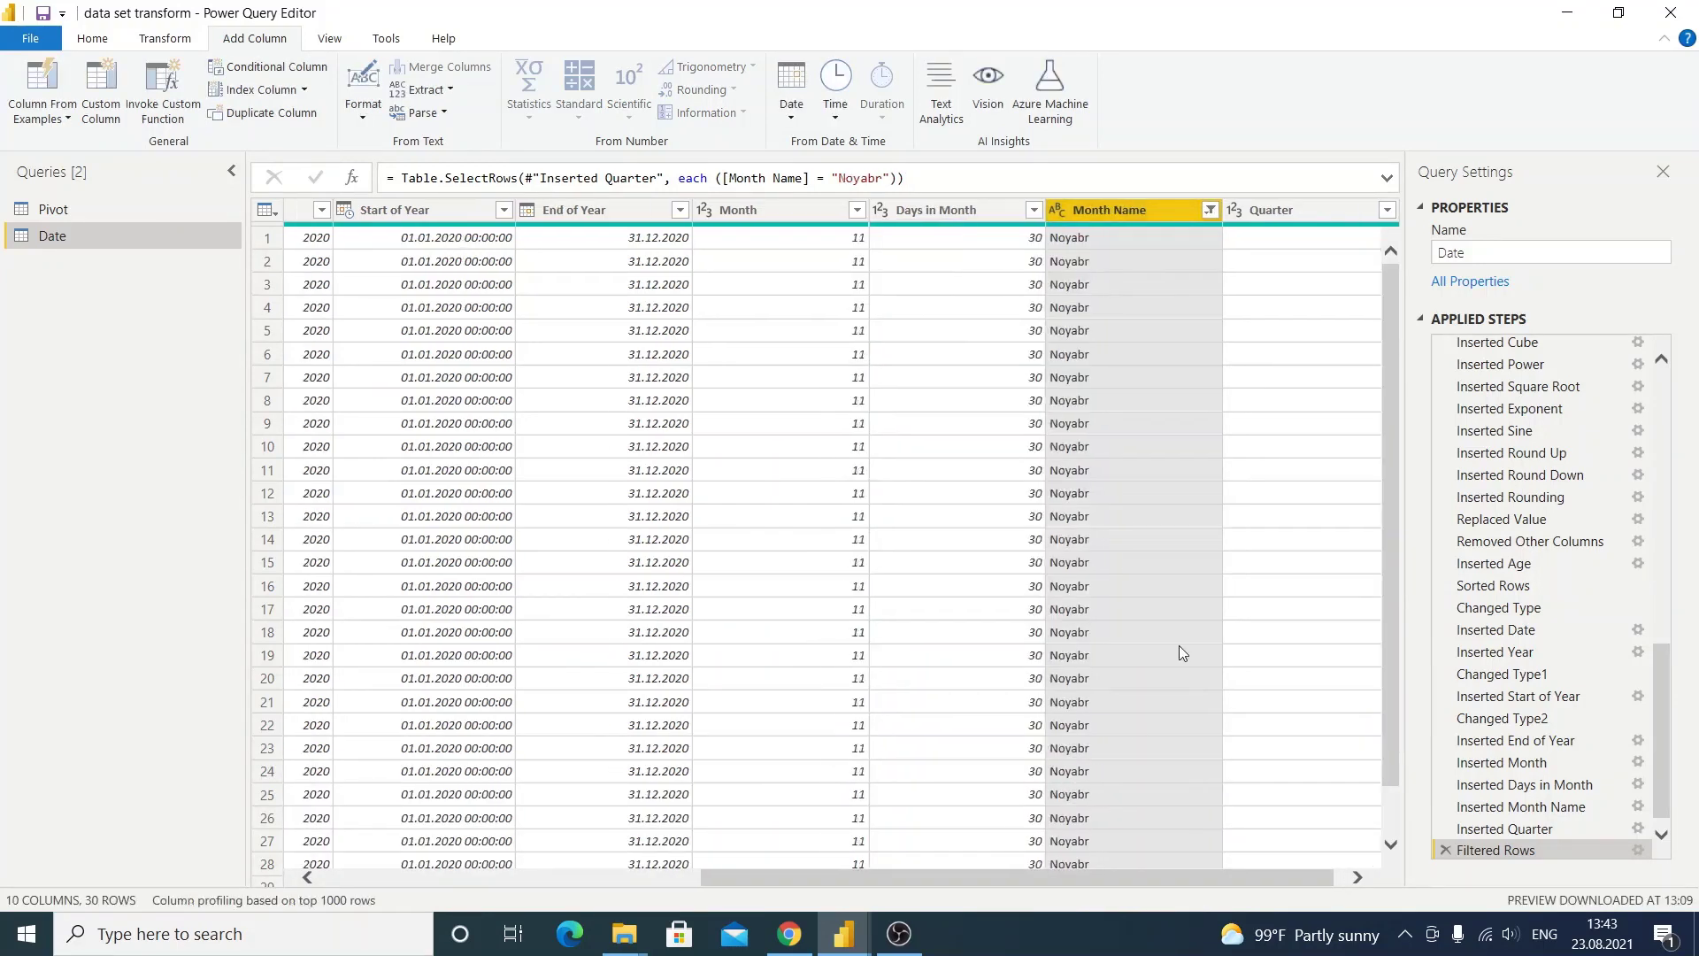
pyautogui.moveTo(1108, 880); pyautogui.dragTo(1118, 879)
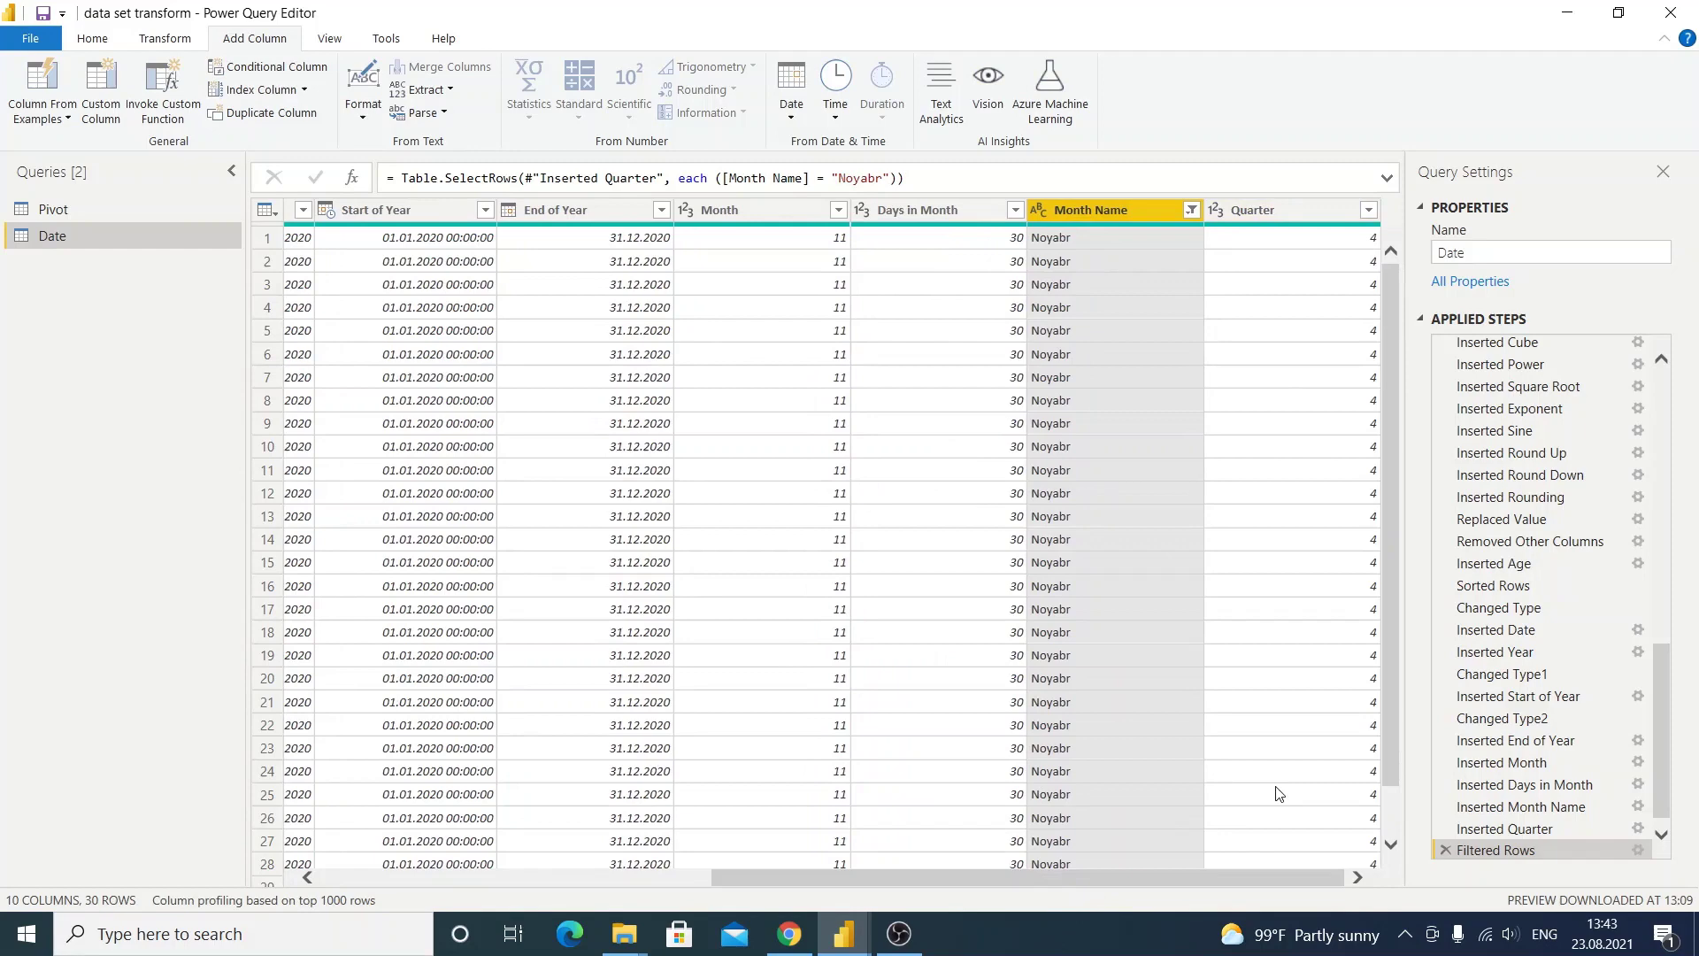
pyautogui.click(1190, 209)
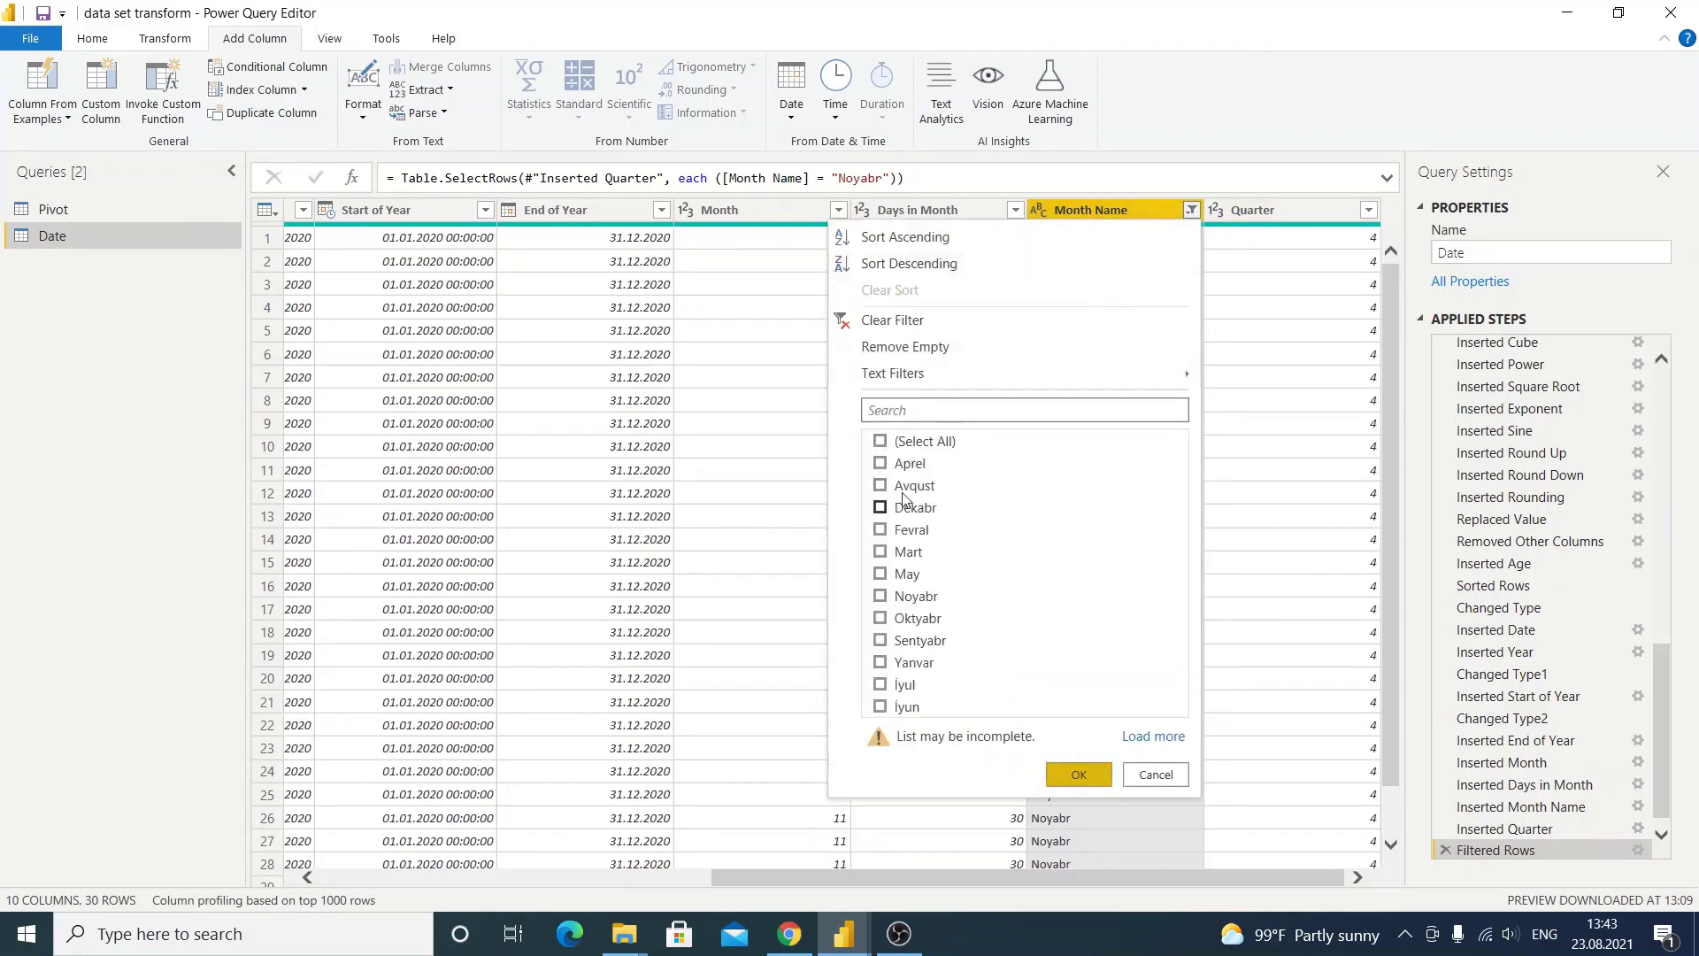
pyautogui.click(879, 441)
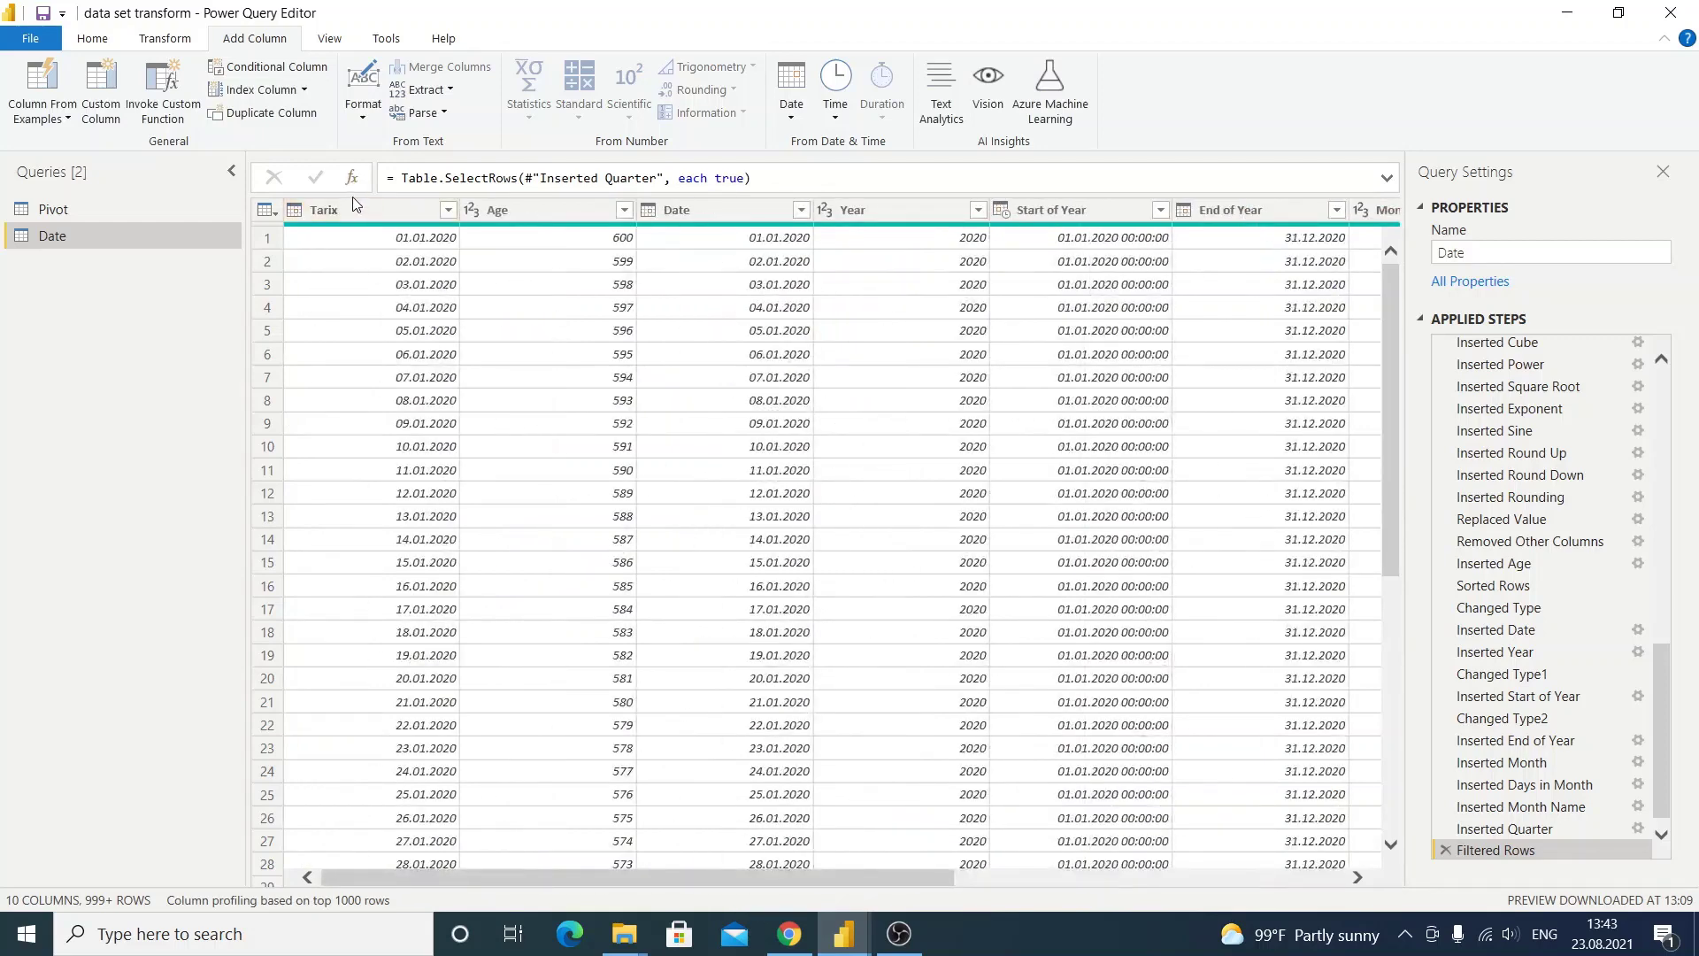
pyautogui.click(365, 211)
# Add a Start of Quarter column, filter Quarter to 3, and verify 01.07.2020.
pyautogui.click(790, 93)
pyautogui.moveTo(825, 263)
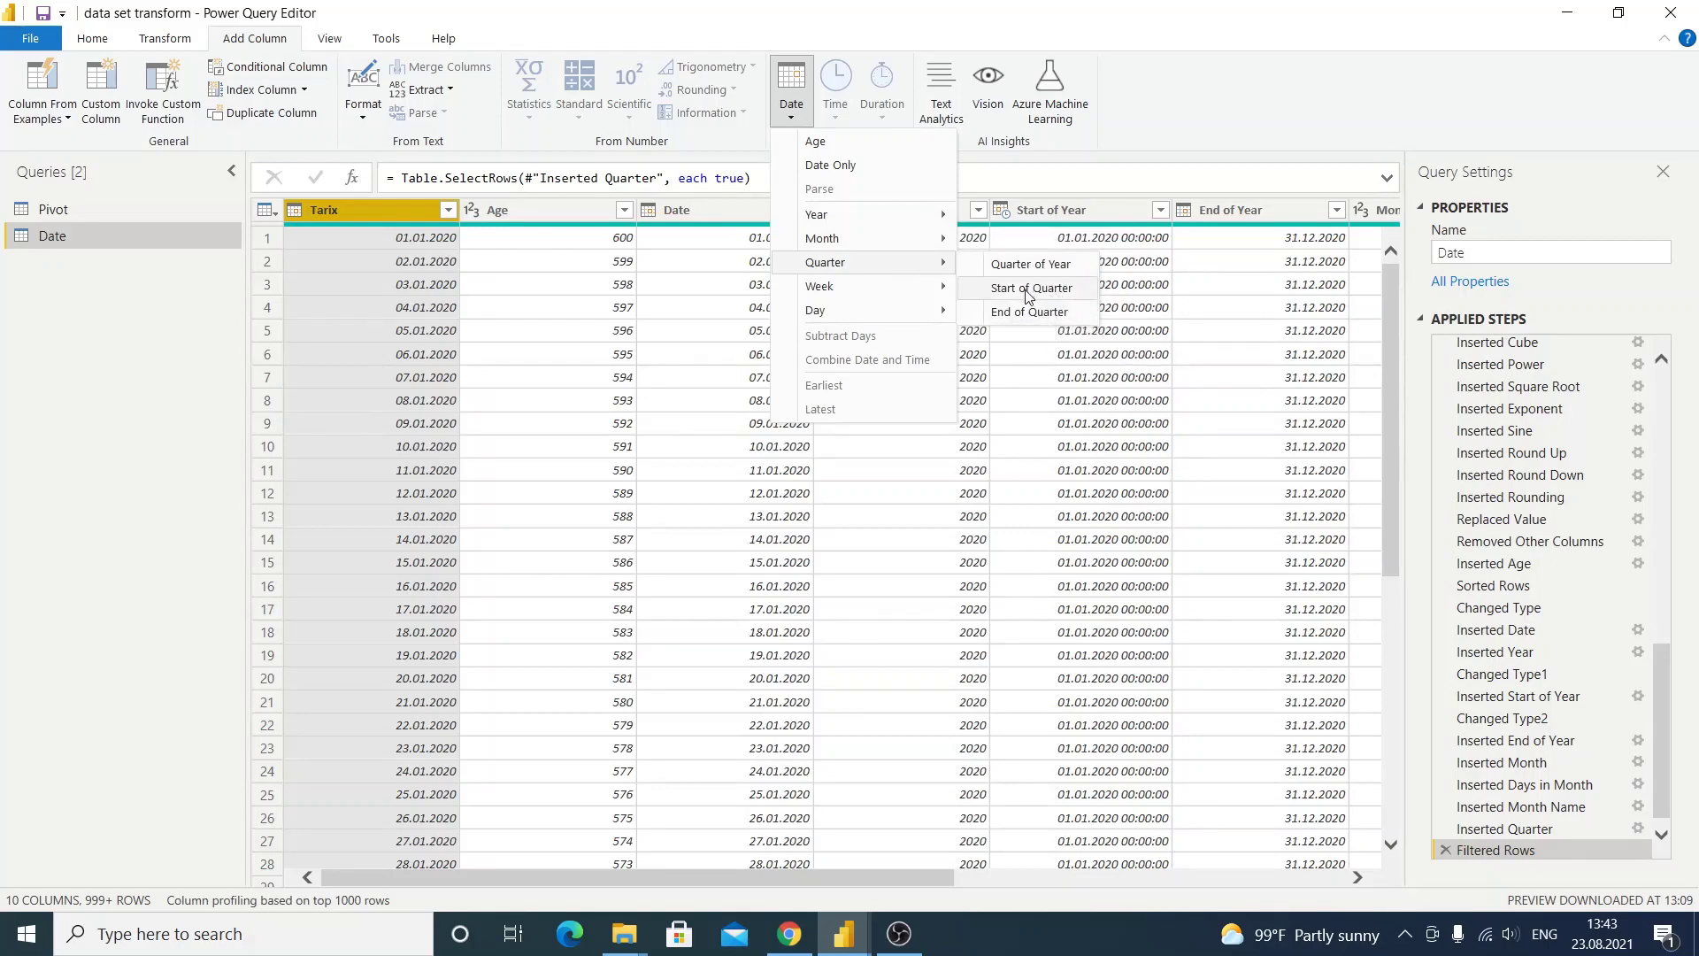
pyautogui.click(1029, 289)
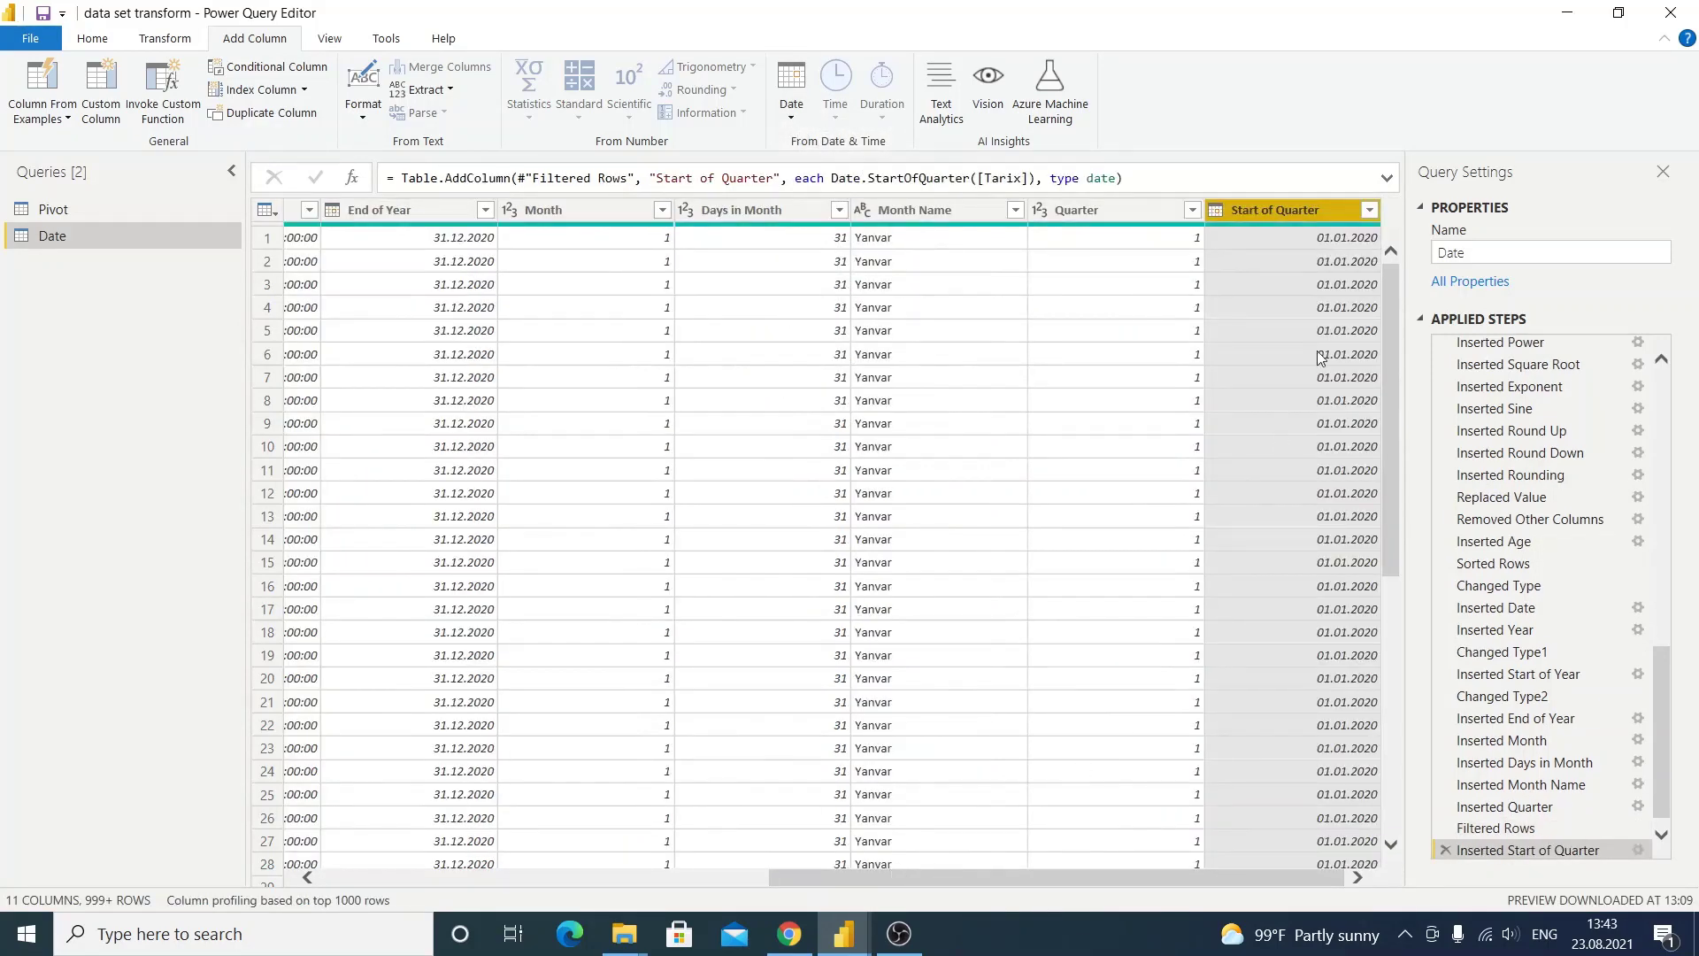
pyautogui.click(1150, 210)
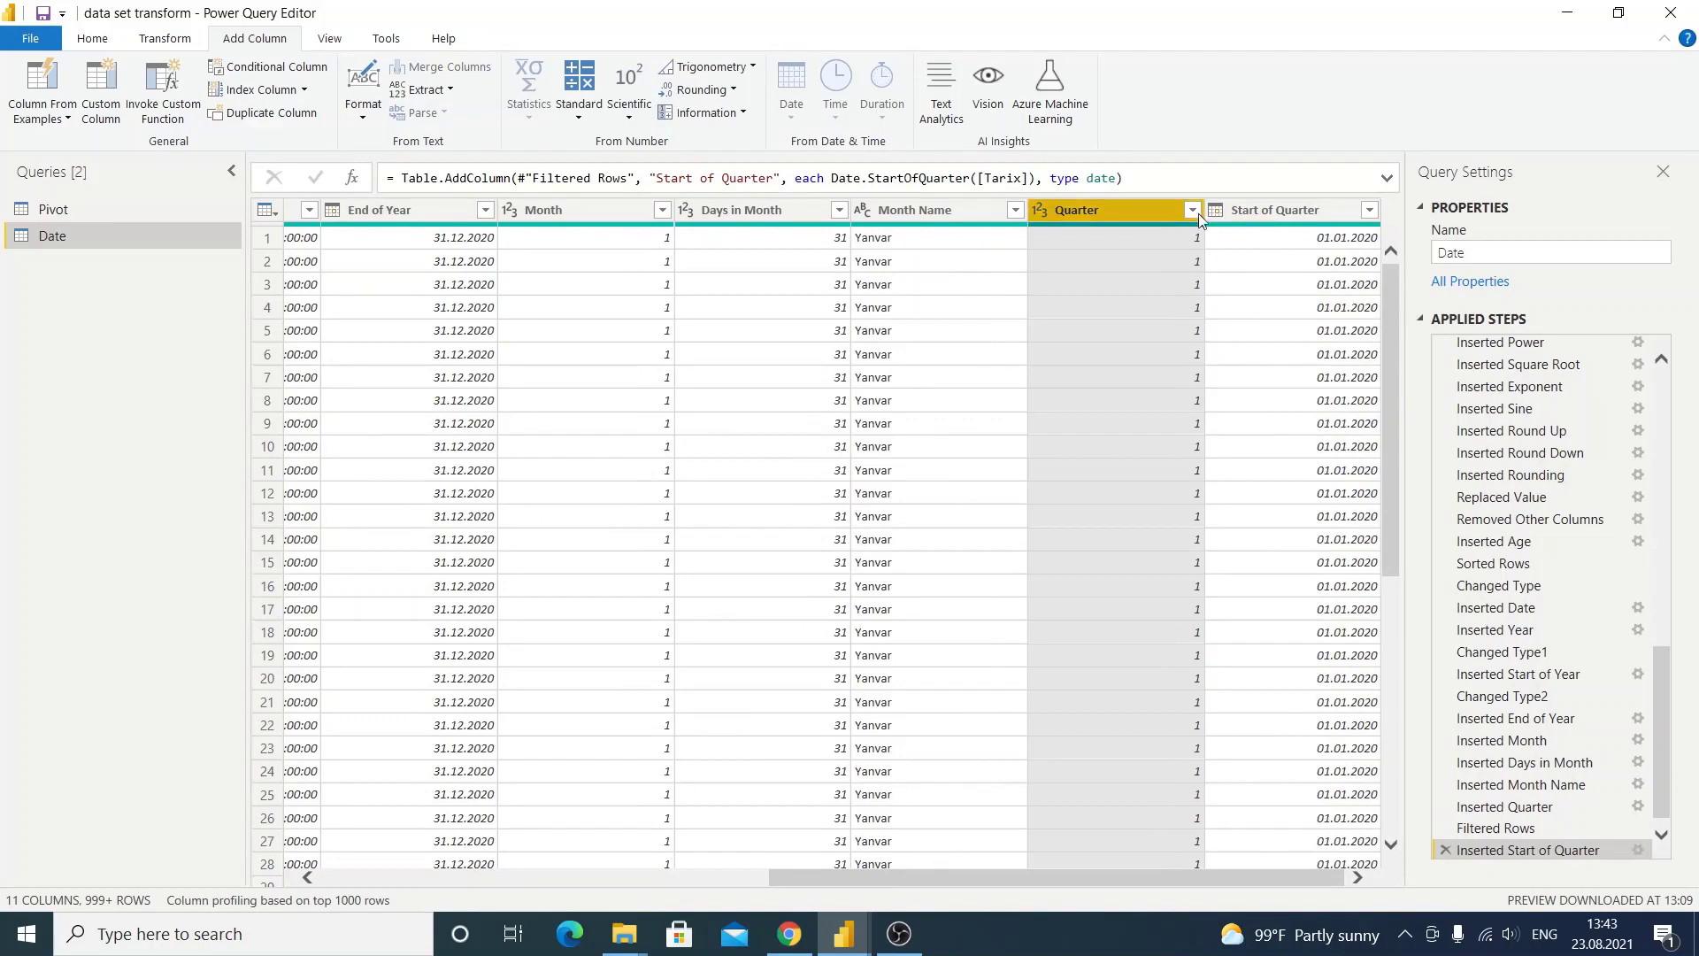
pyautogui.click(1193, 210)
pyautogui.click(880, 441)
pyautogui.click(880, 507)
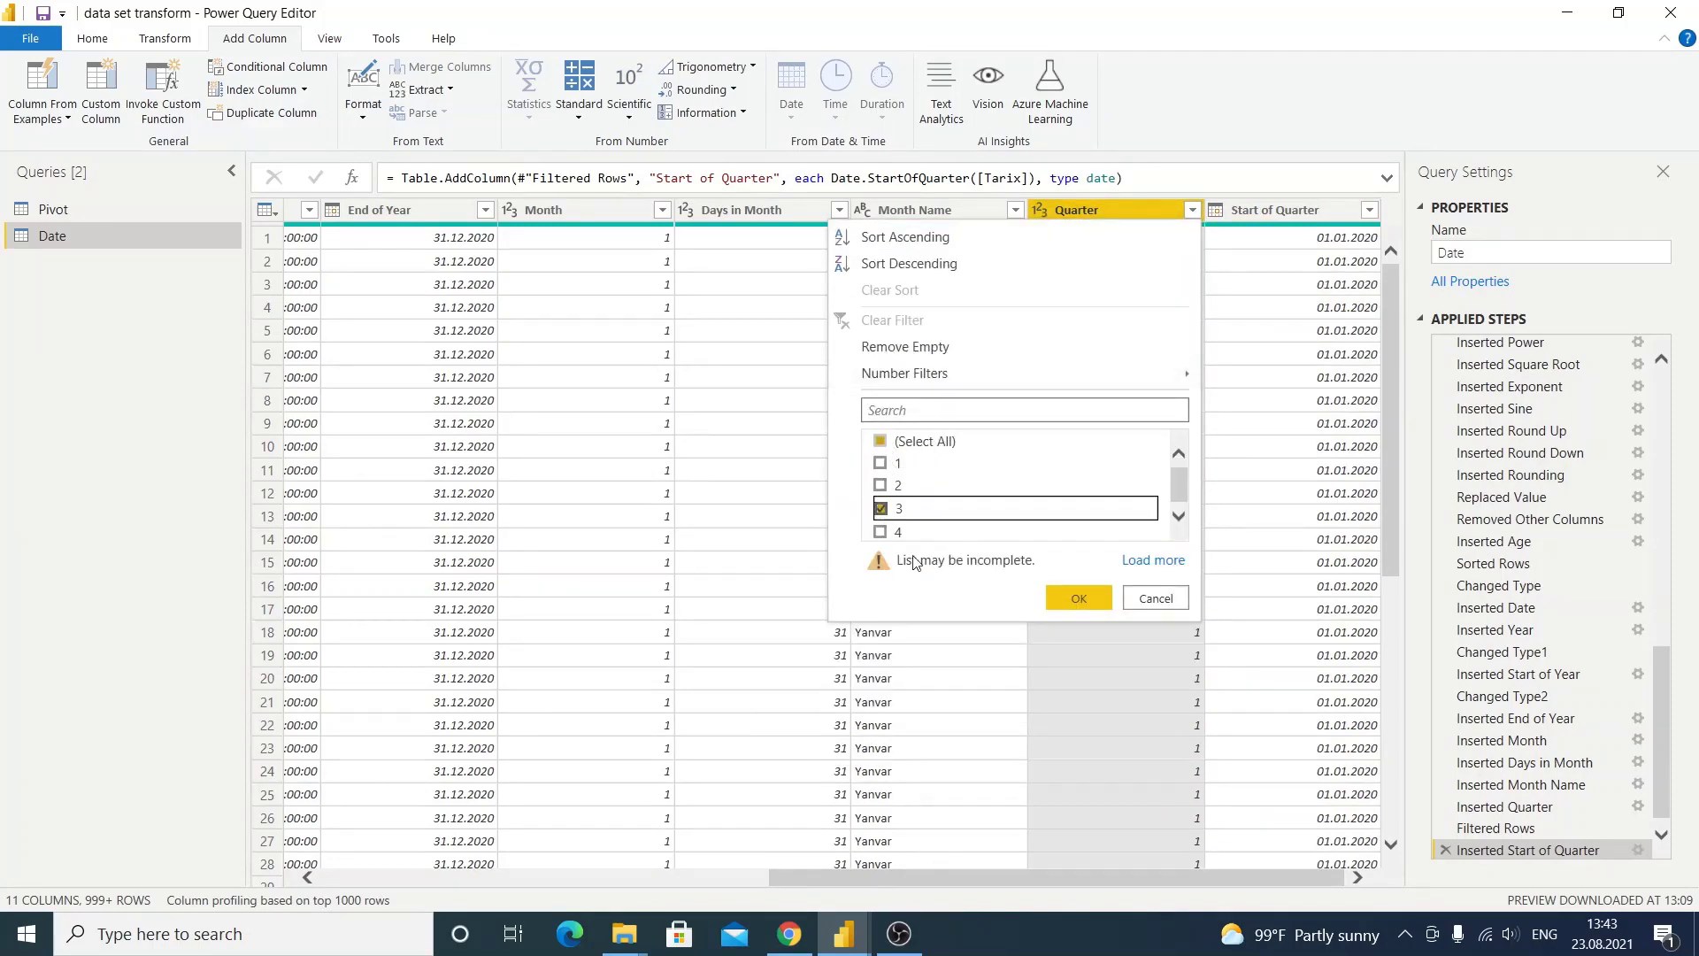
pyautogui.click(1051, 608)
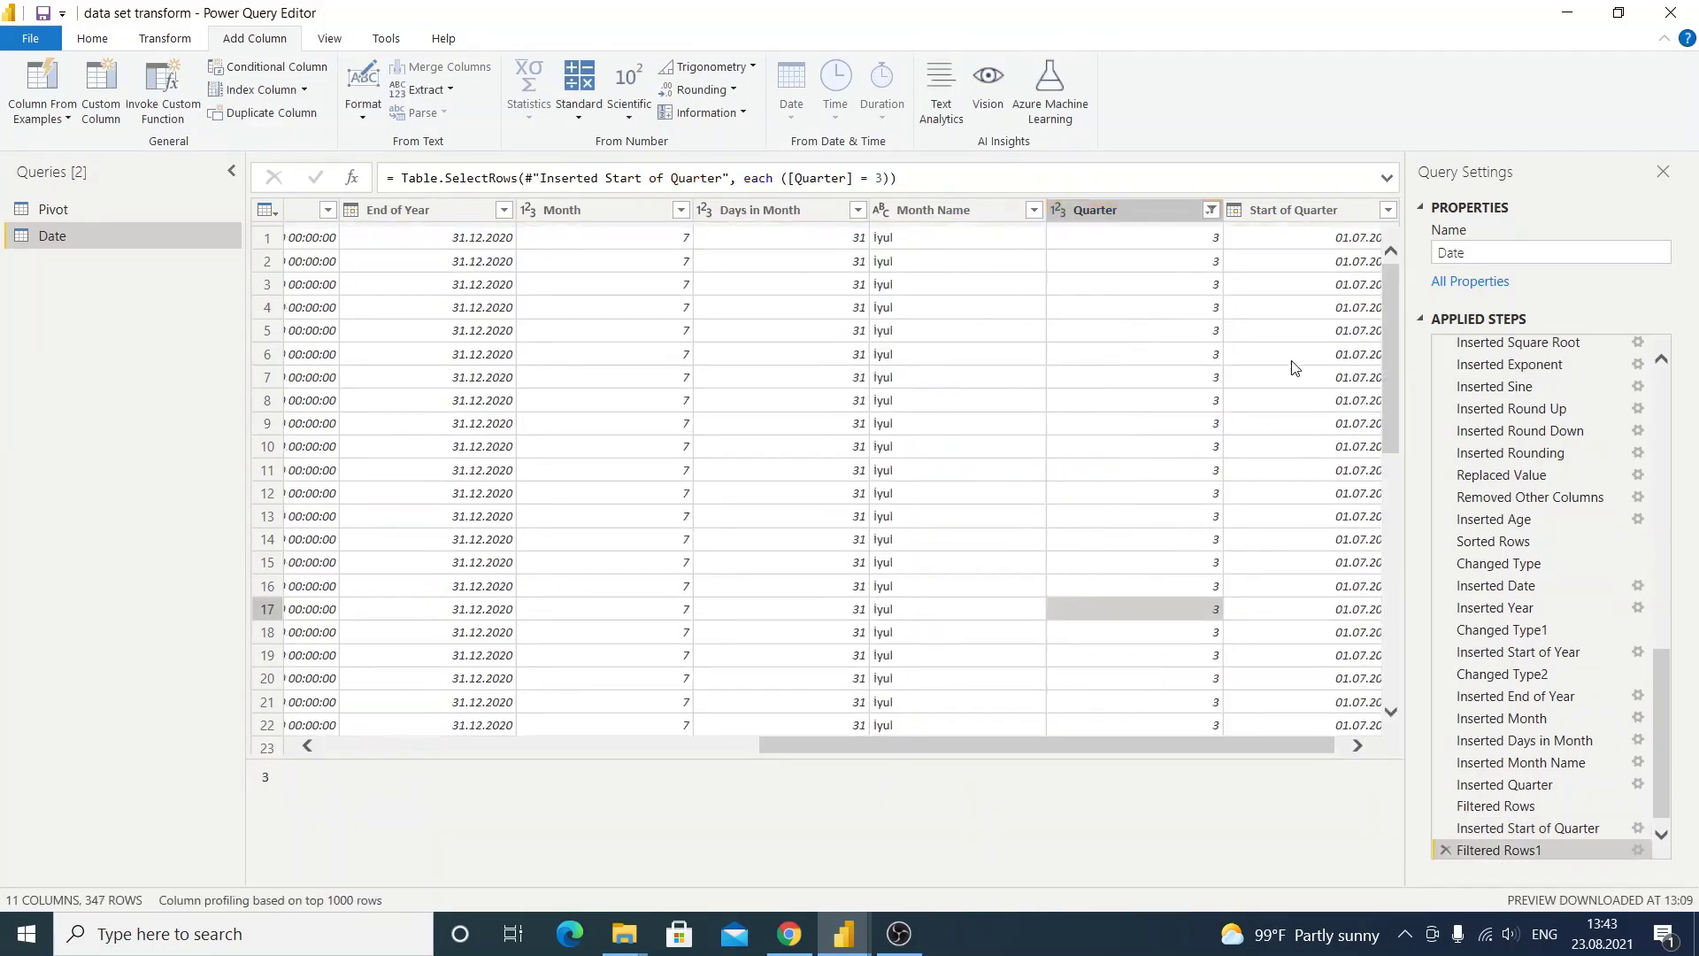
pyautogui.click(1323, 245)
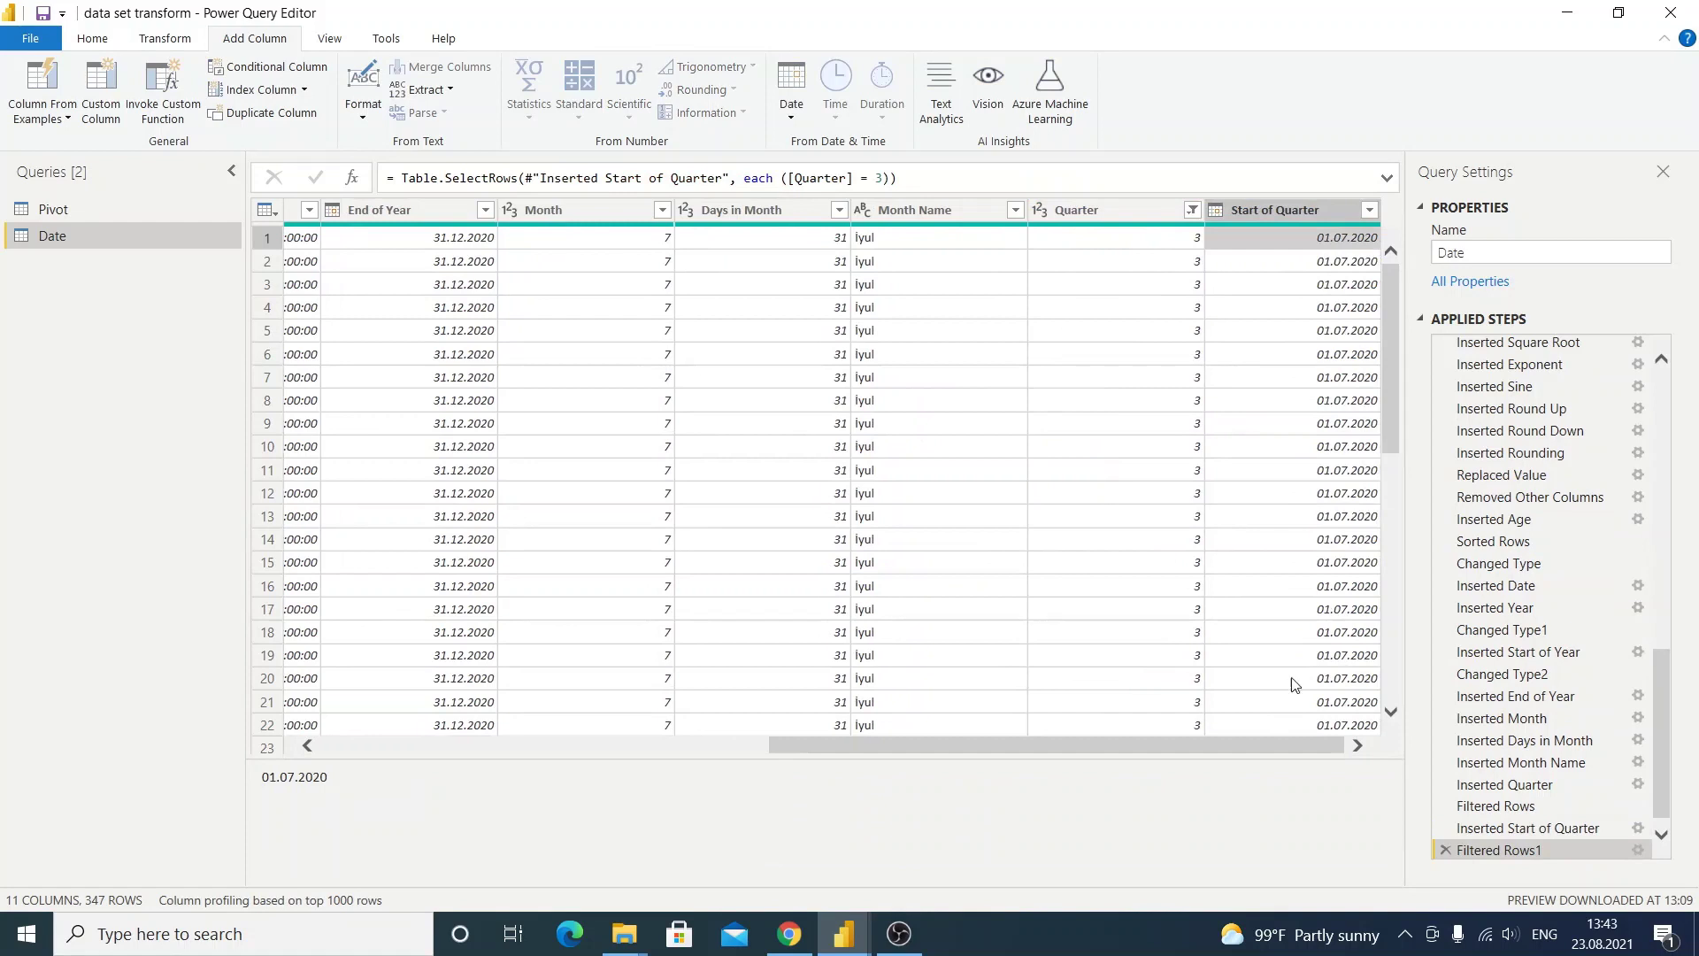
# Remove the Quarter 3 test filter by deleting its Filtered Rows1 step.
pyautogui.click(1192, 210)
pyautogui.click(882, 443)
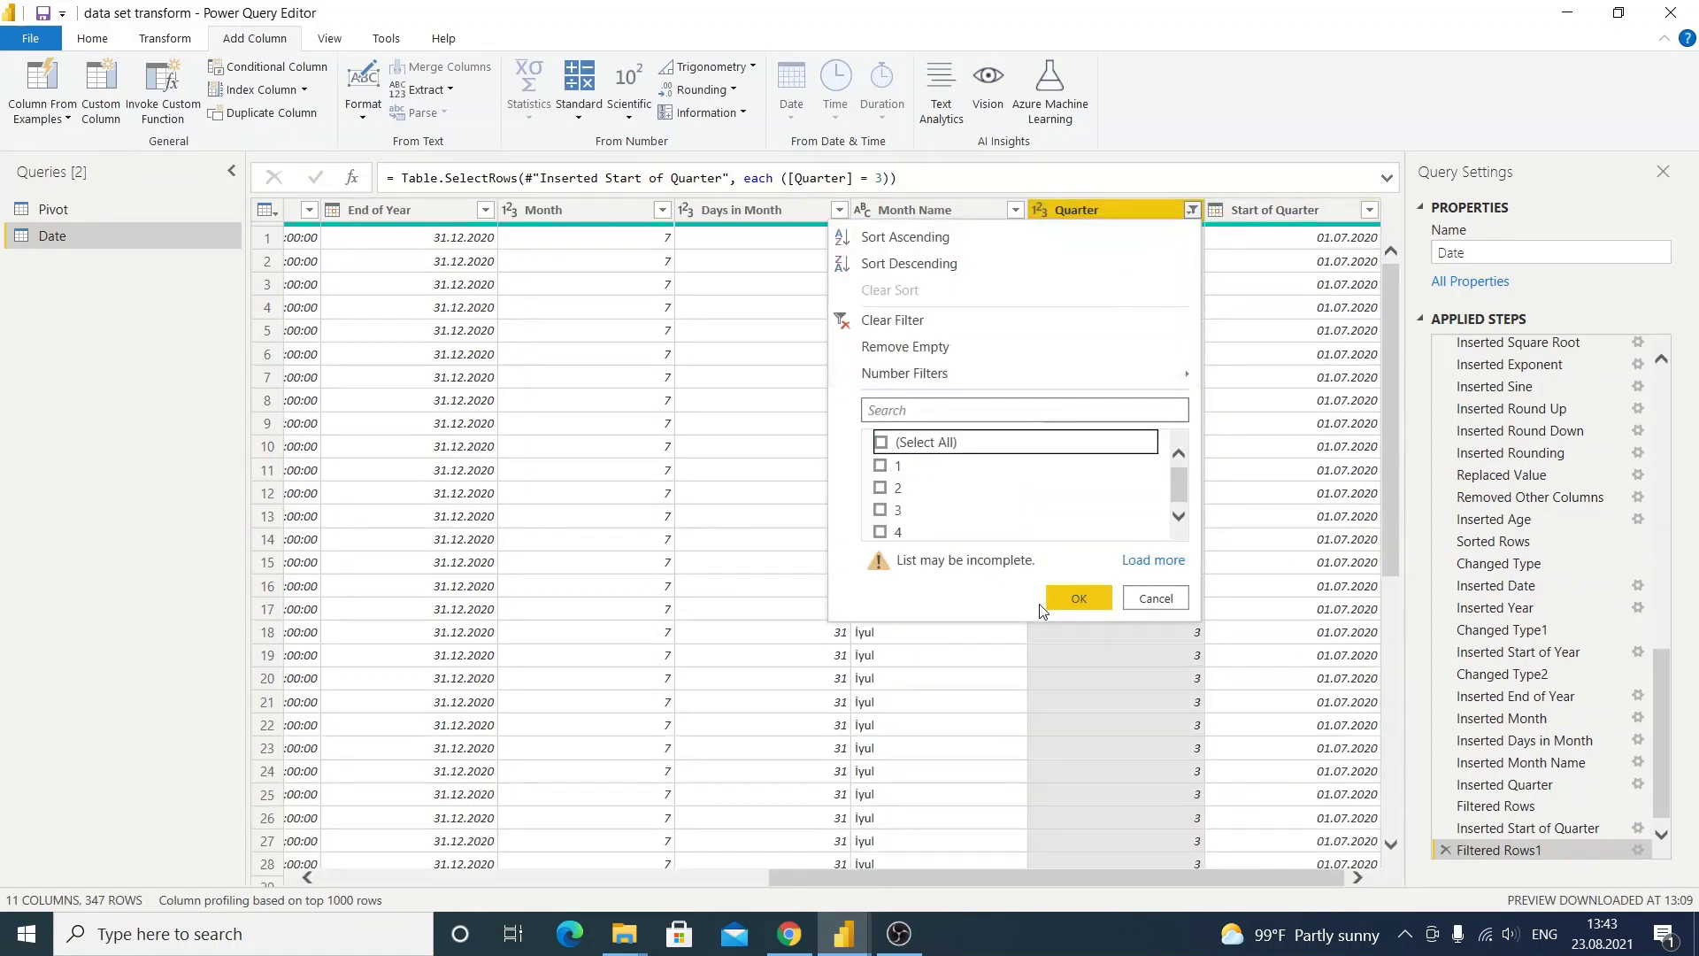
pyautogui.click(848, 425)
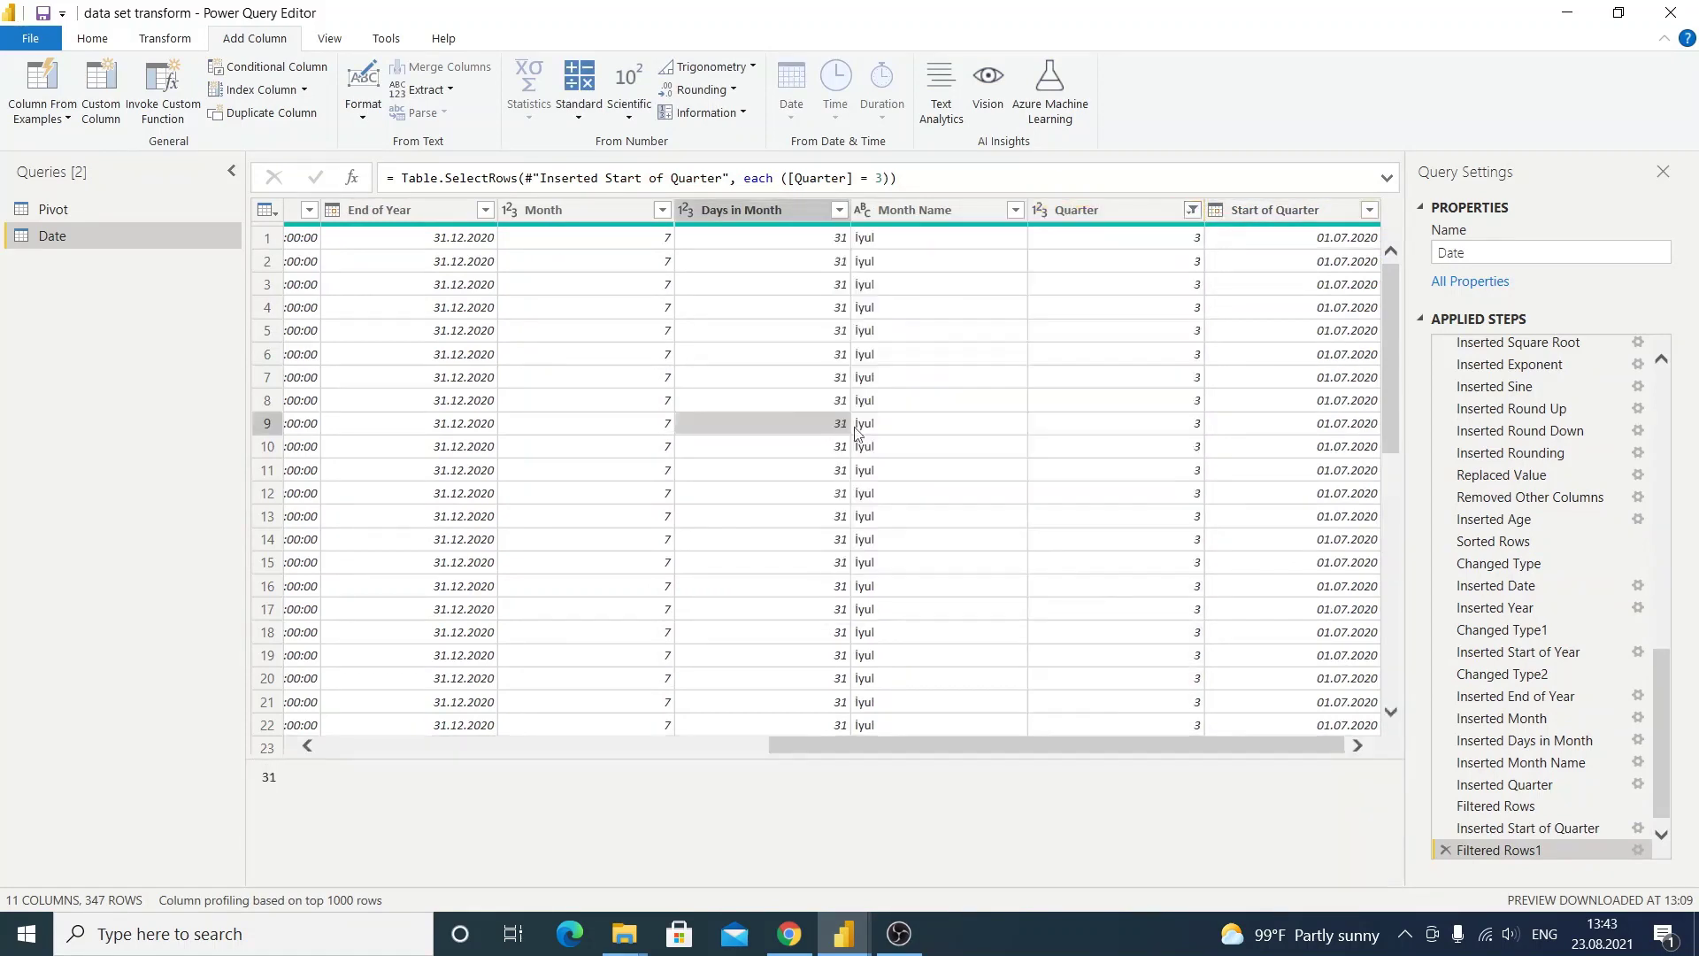
pyautogui.click(1191, 209)
pyautogui.click(1446, 847)
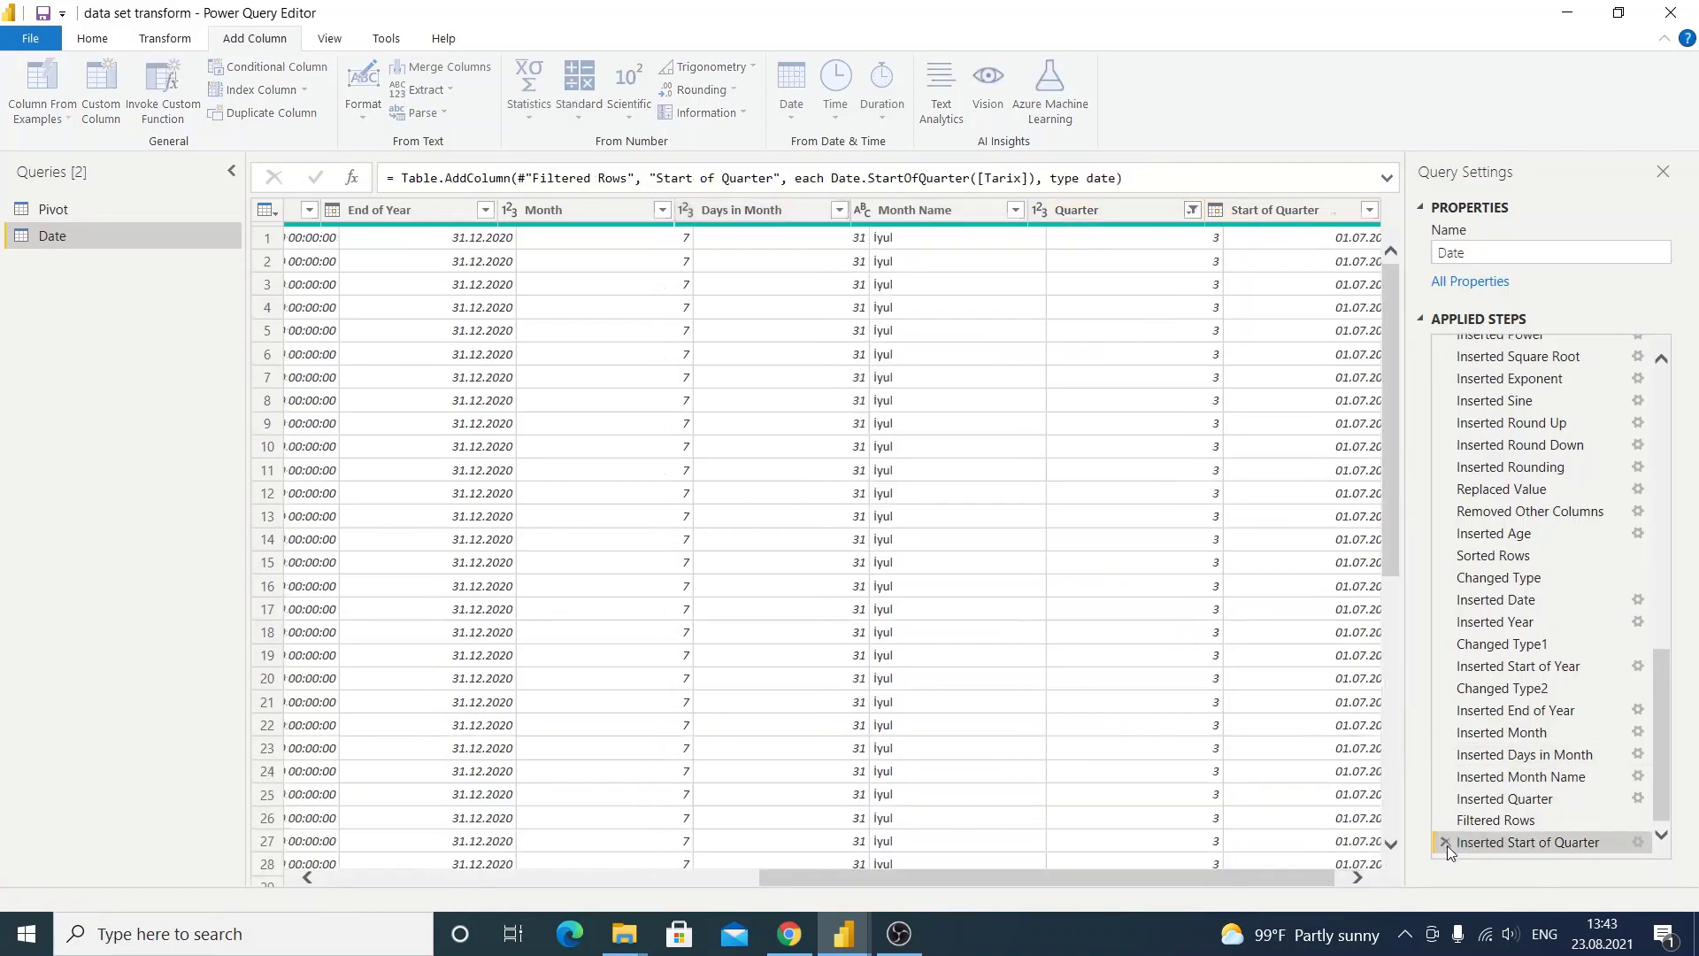